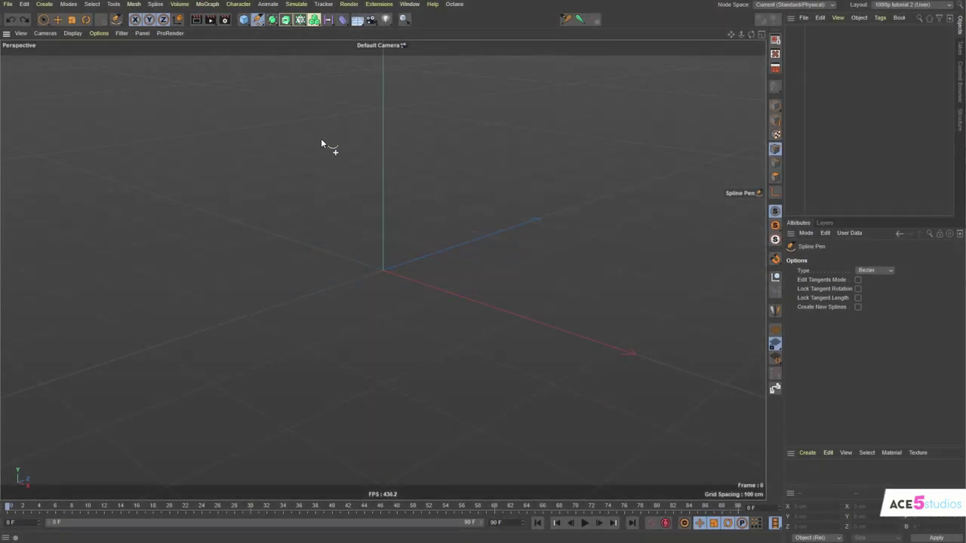
Draw an S-shaped Bezier spline with three points across the origin in the Front view using the Spline Pen
{"action": "middle_click", "coordinate": [321, 143]}
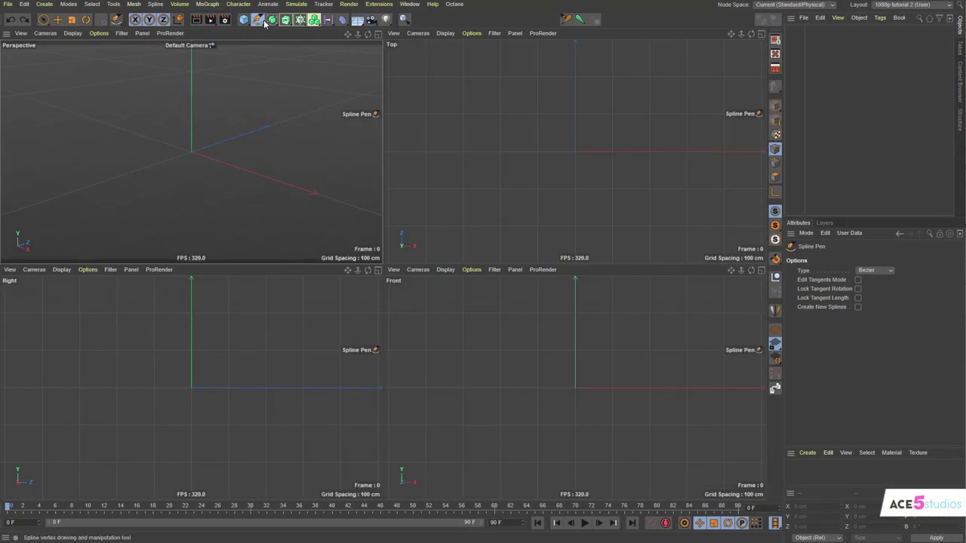
{"action": "left_click_drag", "start_coordinate": [257, 20], "coordinate": [295, 35]}
{"action": "left_click_drag", "start_coordinate": [452, 378], "coordinate": [480, 316]}
{"action": "left_click_drag", "start_coordinate": [571, 377], "coordinate": [593, 447]}
{"action": "left_click_drag", "start_coordinate": [681, 385], "coordinate": [701, 310]}
{"action": "key", "text": "Escape"}
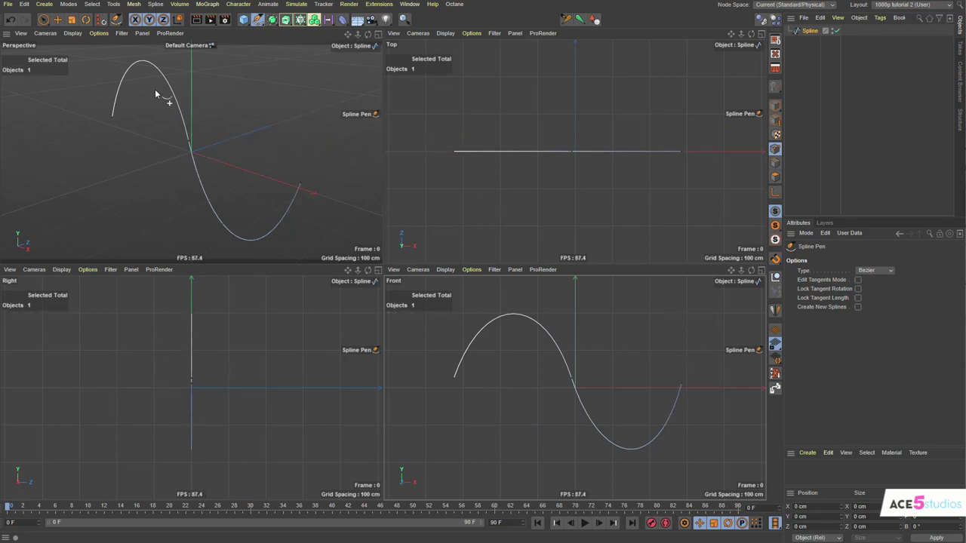
Add a Spline Wrap deformer and a cylinder primitive to the scene
{"action": "left_click", "coordinate": [342, 19]}
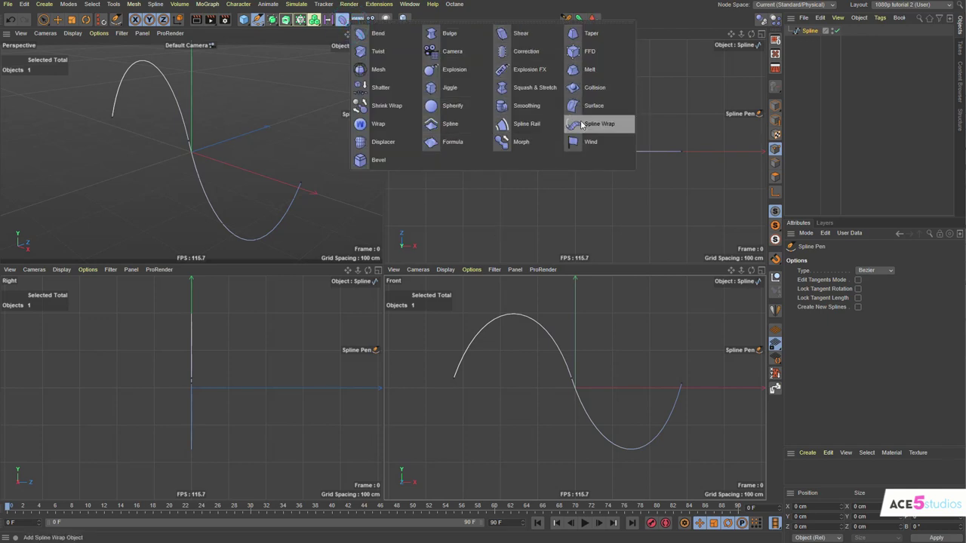
{"action": "left_click", "coordinate": [582, 126]}
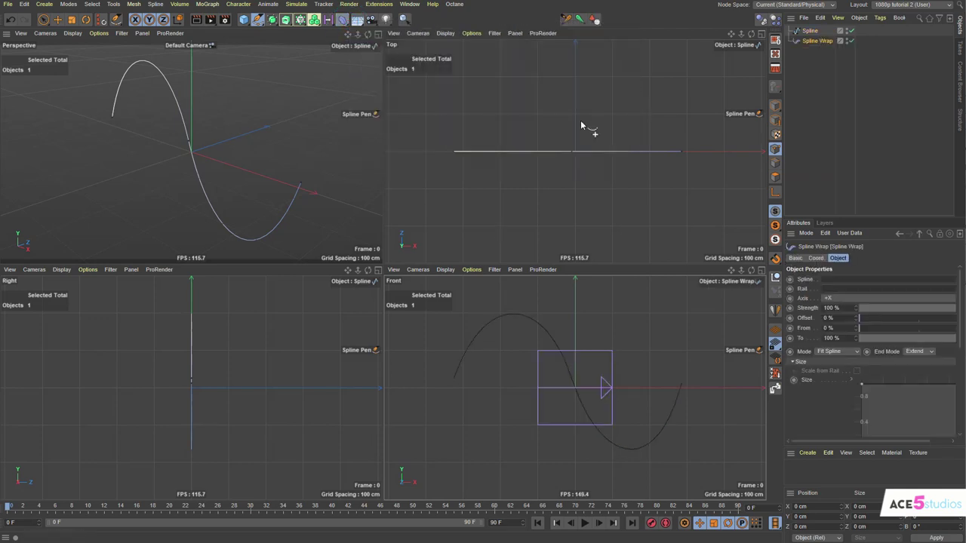
{"action": "left_click", "coordinate": [244, 22]}
{"action": "left_click", "coordinate": [438, 33]}
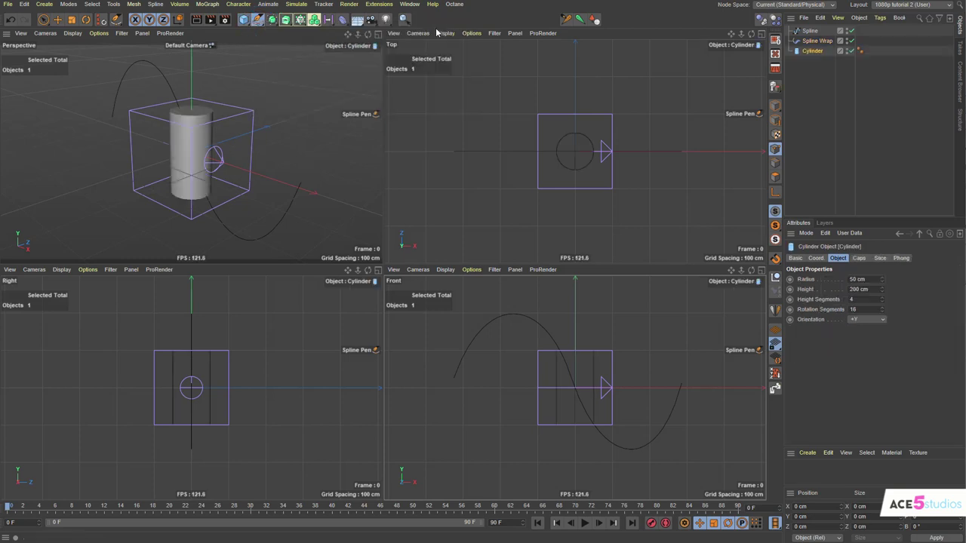
Make the Spline Wrap a child of the cylinder and assign the drawn spline as its Spline
{"action": "left_click_drag", "start_coordinate": [189, 163], "coordinate": [258, 168], "text": "alt"}
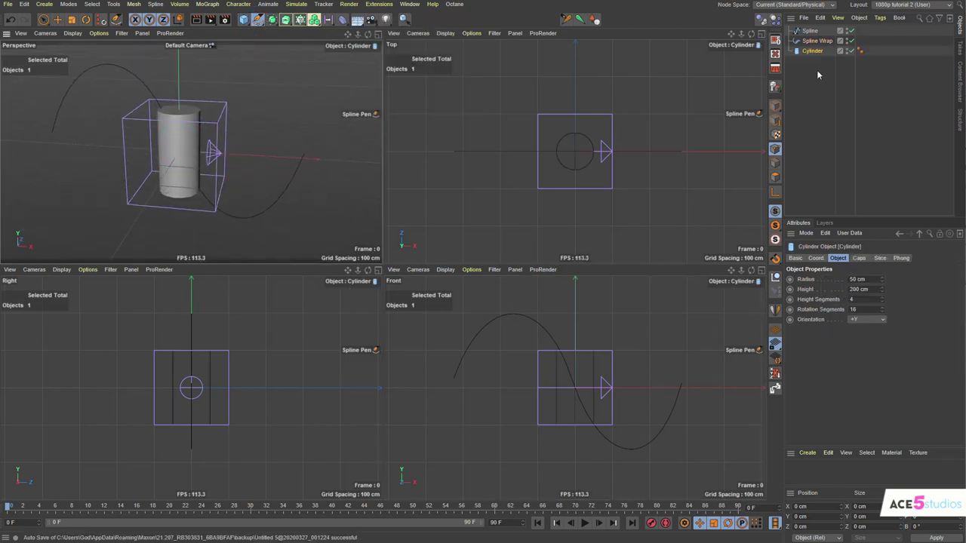
{"action": "left_click_drag", "start_coordinate": [821, 57], "coordinate": [818, 52]}
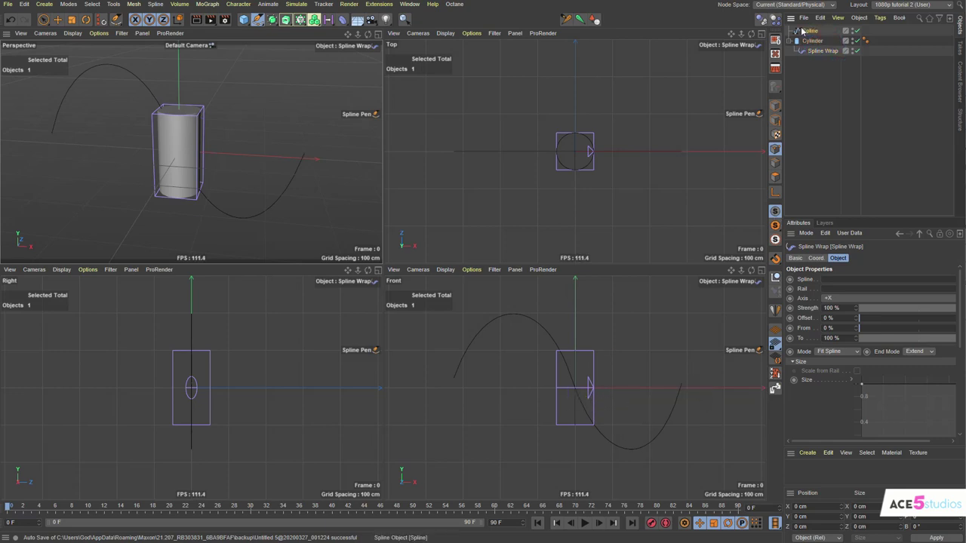
{"action": "left_click_drag", "start_coordinate": [802, 30], "coordinate": [836, 279]}
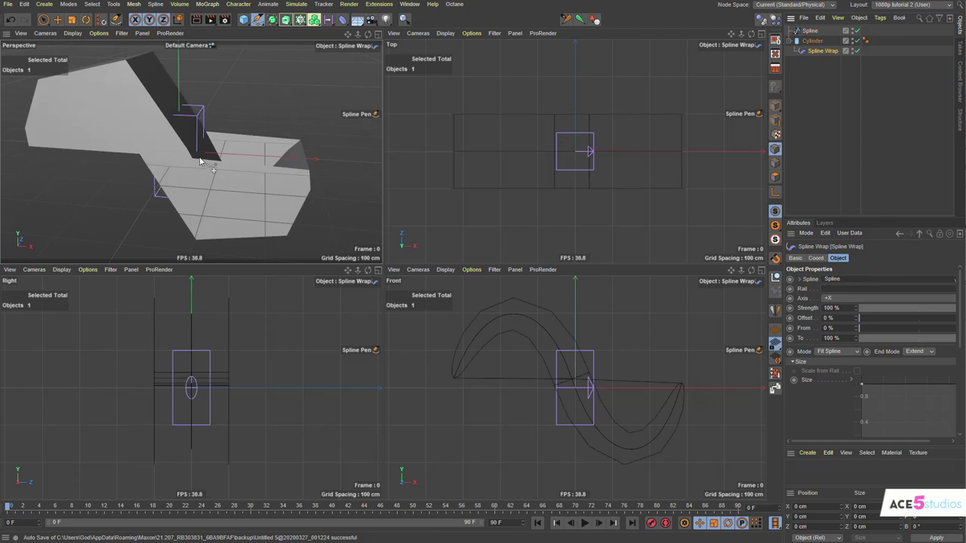
Show the perspective view in Gouraud Shading (Lines) and set the Spline Wrap's axis to +Y
{"action": "left_click", "coordinate": [73, 33]}
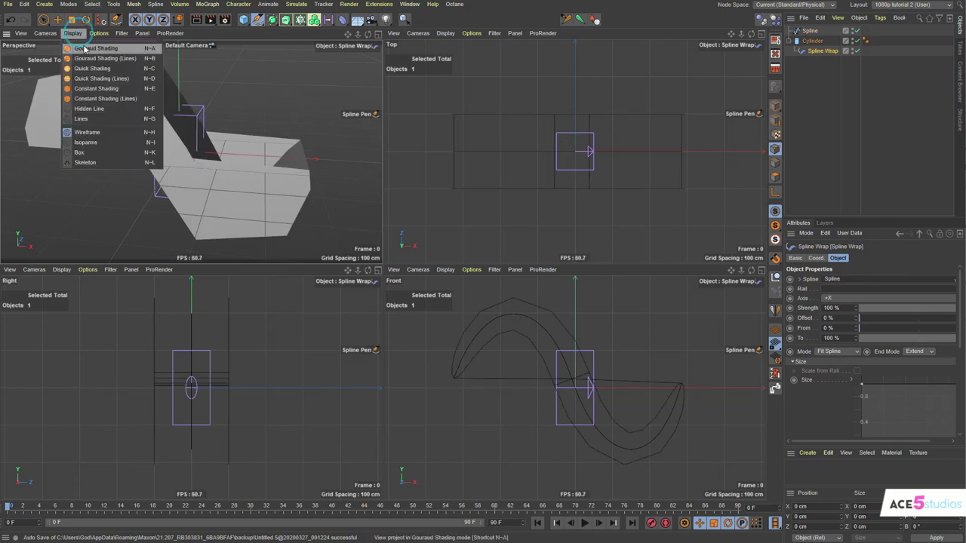
{"action": "left_click", "coordinate": [76, 64]}
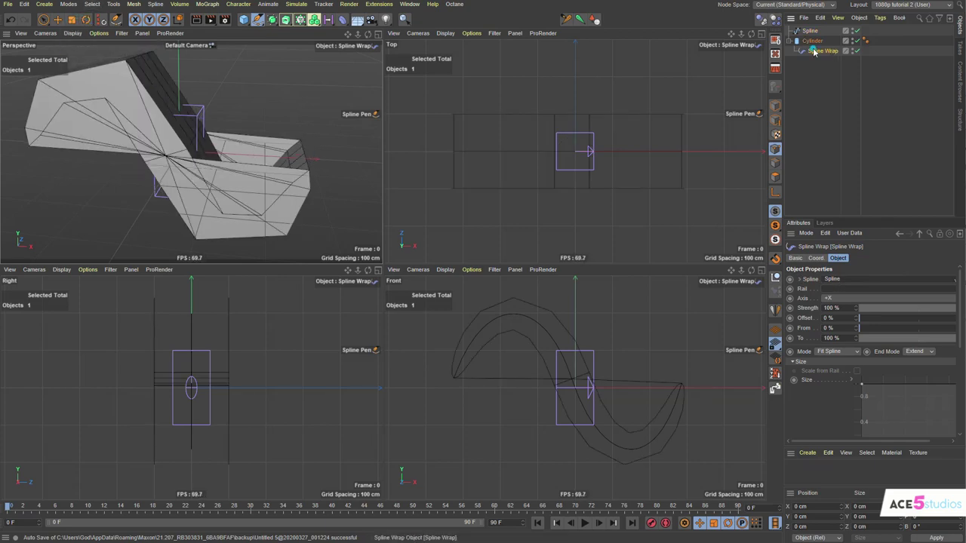
{"action": "left_click", "coordinate": [834, 298]}
{"action": "left_click", "coordinate": [839, 329]}
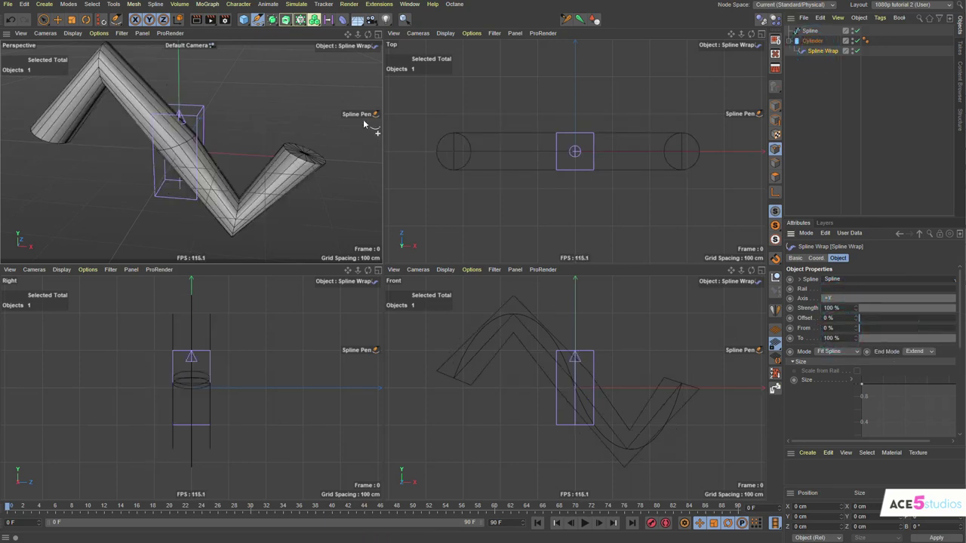
Set the cylinder's height segments to 15 so it bends smoothly along the spline
{"action": "left_click", "coordinate": [809, 41]}
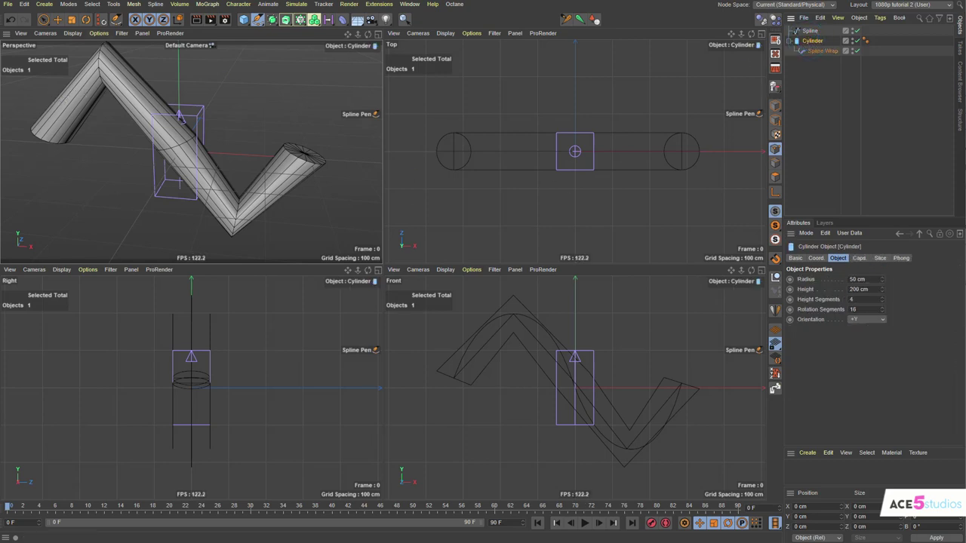
{"action": "scroll", "coordinate": [873, 301], "scroll_direction": "up", "scroll_amount": 11}
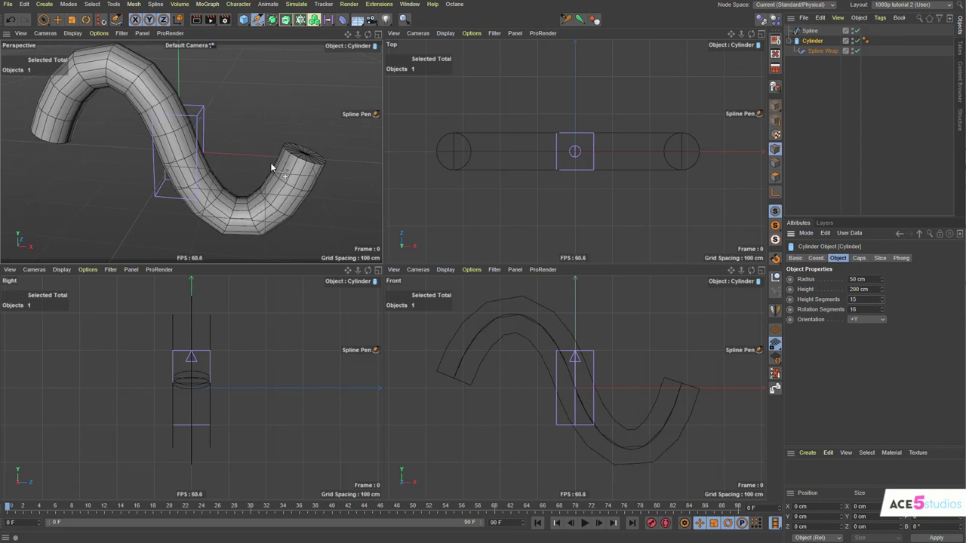
{"action": "left_click_drag", "start_coordinate": [252, 182], "coordinate": [172, 163], "text": "alt"}
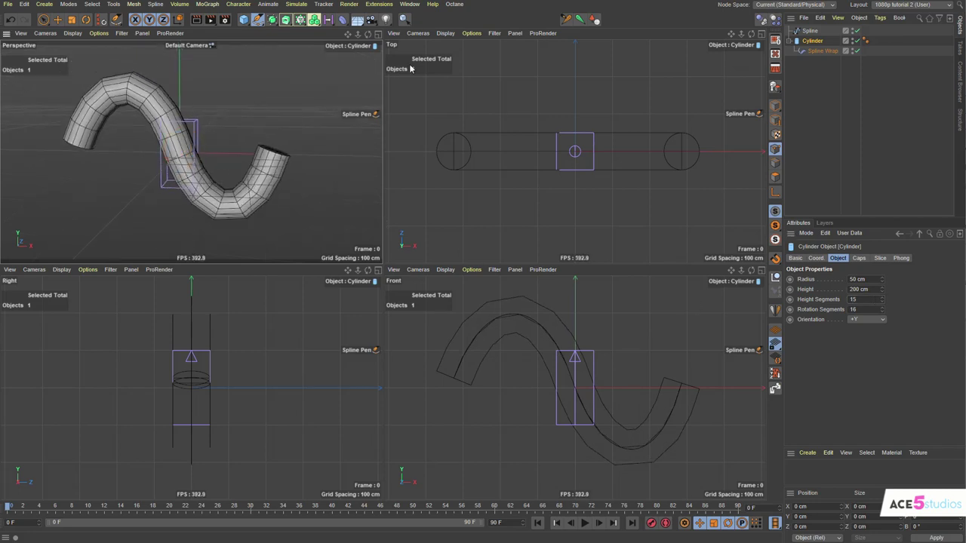
Put the cylinder with its deformer under a new Subdivision Surface
{"action": "left_click", "coordinate": [272, 19], "text": "alt"}
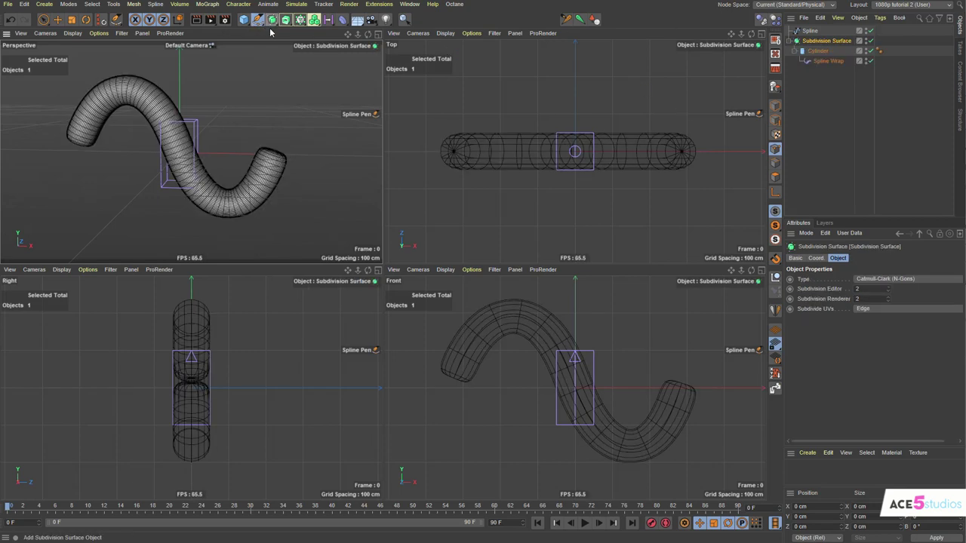
{"action": "left_click_drag", "start_coordinate": [254, 75], "coordinate": [187, 119], "text": "alt"}
{"action": "scroll", "coordinate": [177, 130], "scroll_direction": "down", "scroll_amount": 3}
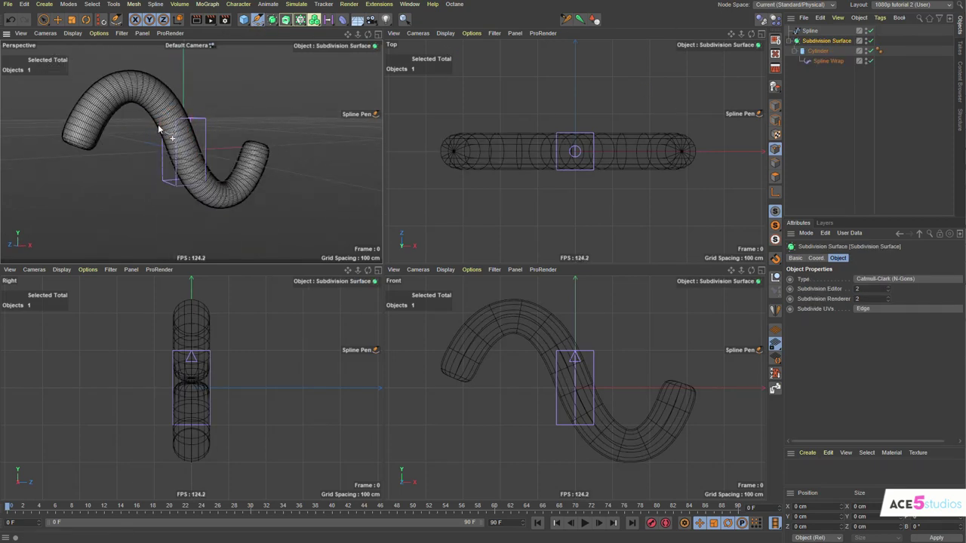
Switch the perspective view to plain Gouraud Shading and look closely at the tube's rounded end
{"action": "key", "text": "n"}
{"action": "key", "text": "a"}
{"action": "mouse_move", "coordinate": [96, 105]}
{"action": "left_mouse_down", "text": "alt"}
{"action": "mouse_move", "coordinate": [173, 75]}
{"action": "mouse_move", "coordinate": [71, 117]}
{"action": "mouse_move", "coordinate": [153, 102]}
{"action": "mouse_move", "coordinate": [176, 113]}
{"action": "left_mouse_up", "text": "alt"}
{"action": "right_click_drag", "start_coordinate": [176, 113], "coordinate": [215, 89], "text": "alt"}
{"action": "left_click_drag", "start_coordinate": [173, 108], "coordinate": [139, 121], "text": "alt"}
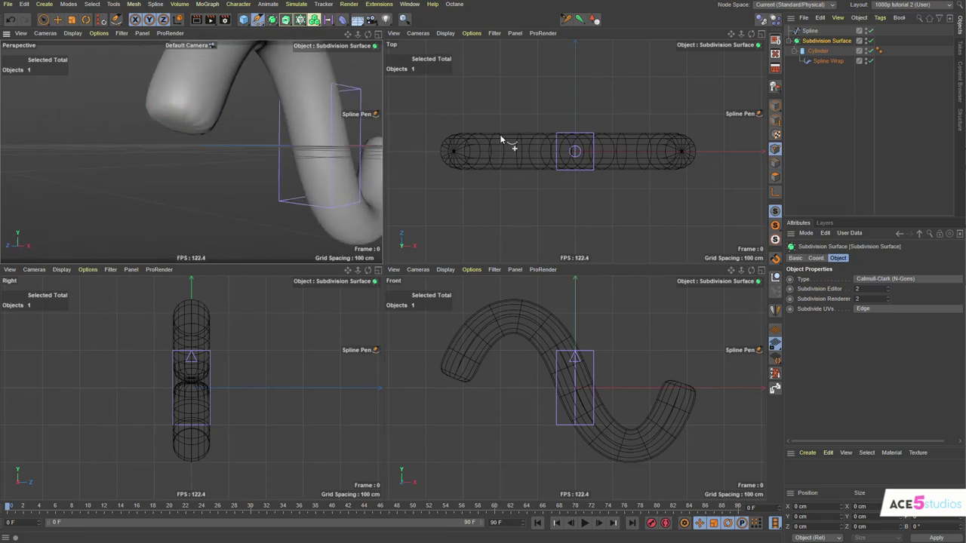
Convert the cylinder to an editable polygon object for editing in polygon mode
{"action": "left_click", "coordinate": [819, 51]}
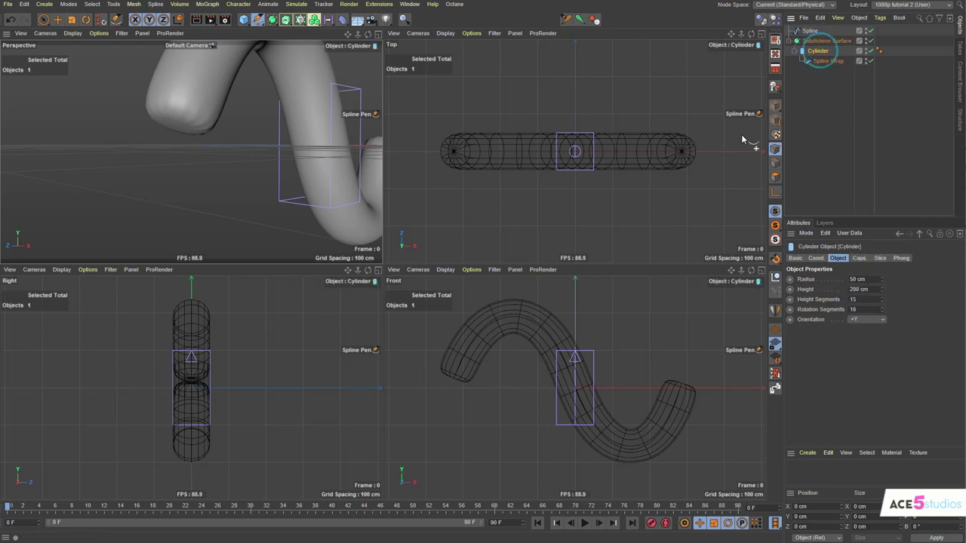
{"action": "left_click", "coordinate": [776, 176]}
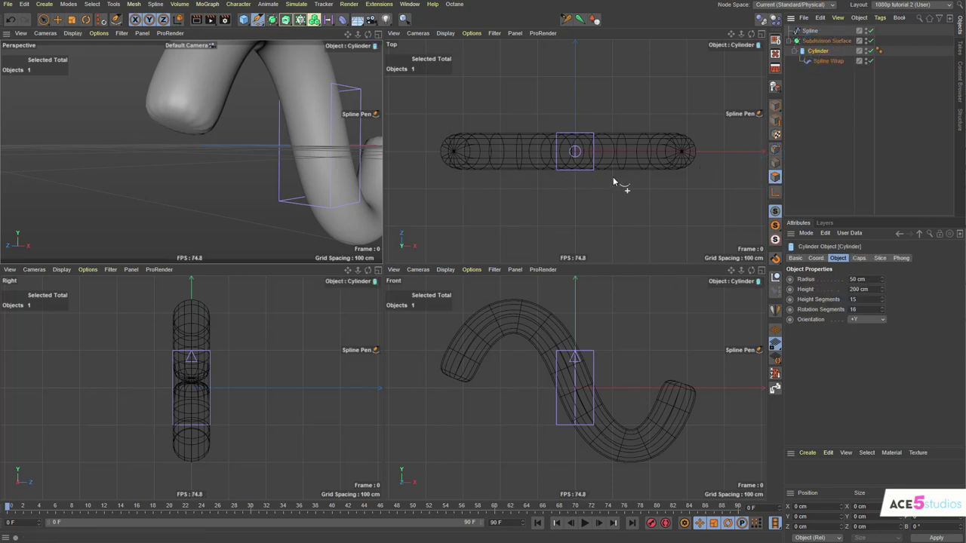
{"action": "key", "text": "c"}
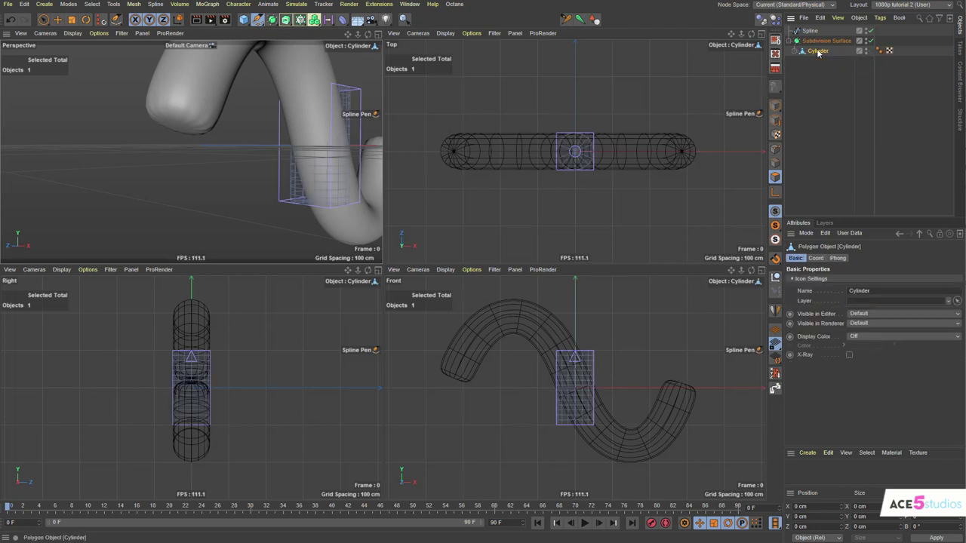
Maximize the perspective view, enable Deformed Editing in its display settings, and reselect the cylinder
{"action": "left_click_drag", "start_coordinate": [335, 118], "coordinate": [309, 120], "text": "alt"}
{"action": "left_click_drag", "start_coordinate": [238, 165], "coordinate": [319, 119], "text": "alt"}
{"action": "middle_click", "coordinate": [266, 121]}
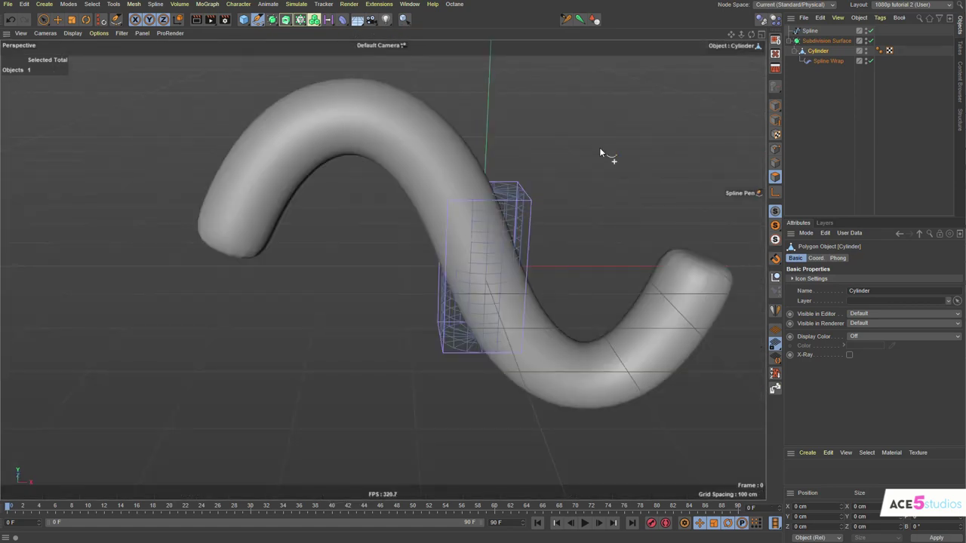
{"action": "key", "text": "shift+v"}
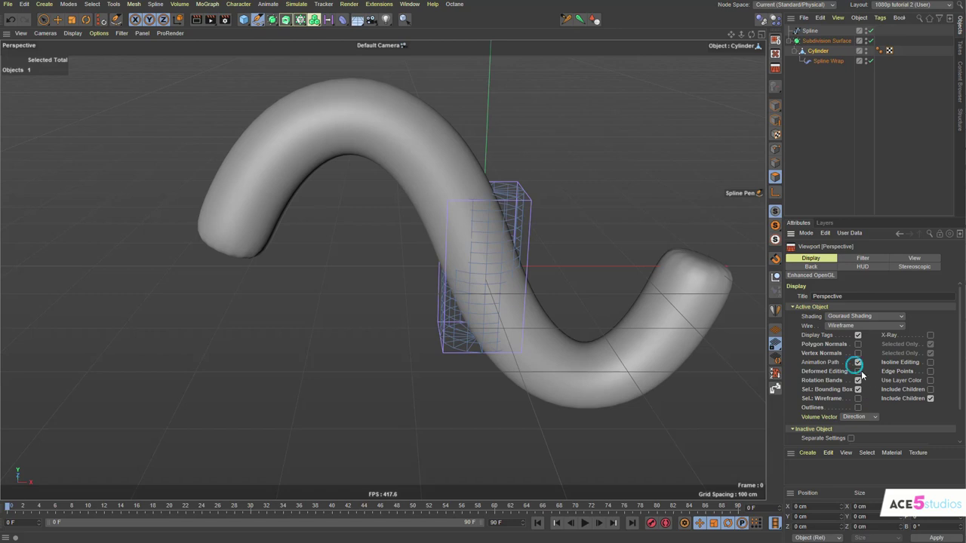
{"action": "left_click", "coordinate": [819, 50]}
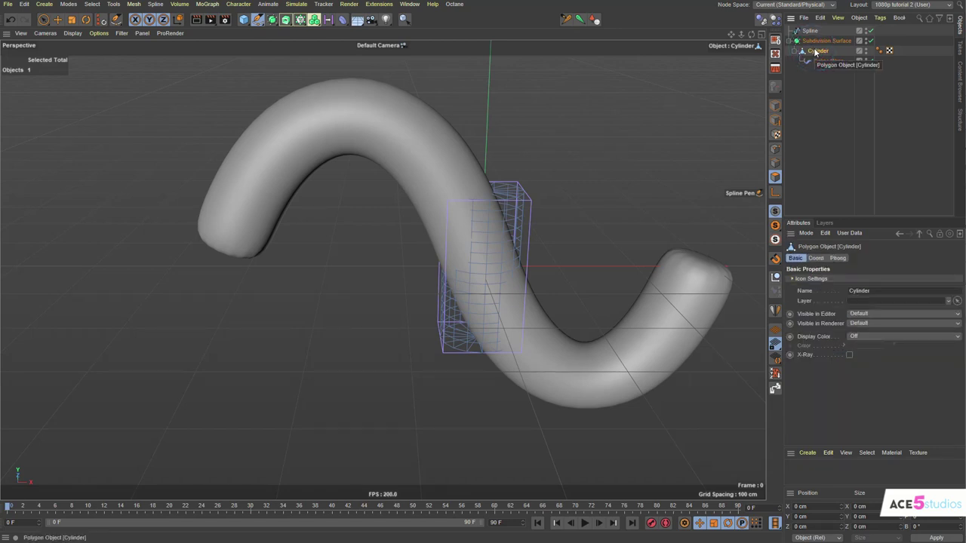
{"action": "key", "text": "e"}
{"action": "left_click_drag", "start_coordinate": [400, 124], "coordinate": [332, 189], "text": "alt"}
{"action": "key", "text": "k"}
{"action": "key", "text": "l"}
{"action": "left_click_drag", "start_coordinate": [522, 234], "coordinate": [543, 237], "text": "alt"}
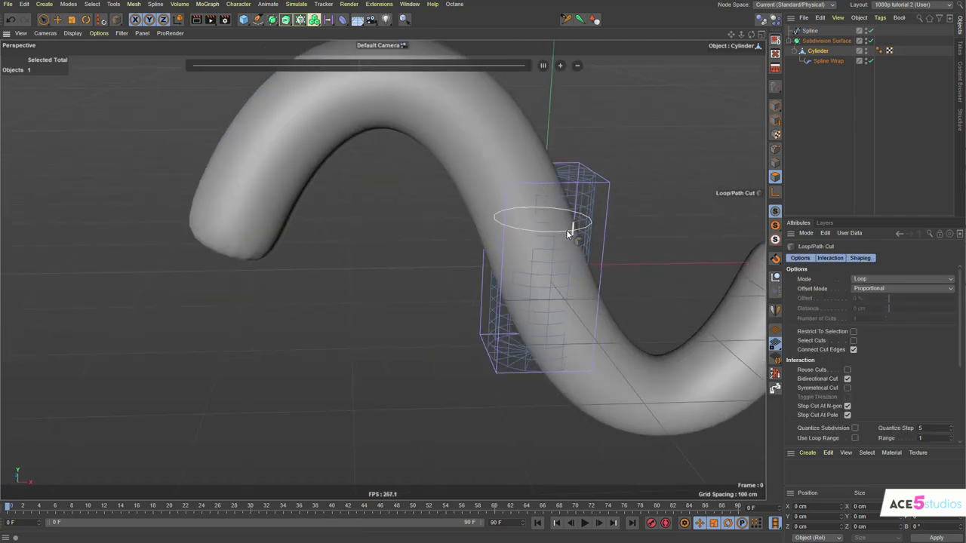
{"action": "left_click", "coordinate": [57, 19]}
{"action": "left_click_drag", "start_coordinate": [388, 314], "coordinate": [375, 180], "text": "alt"}
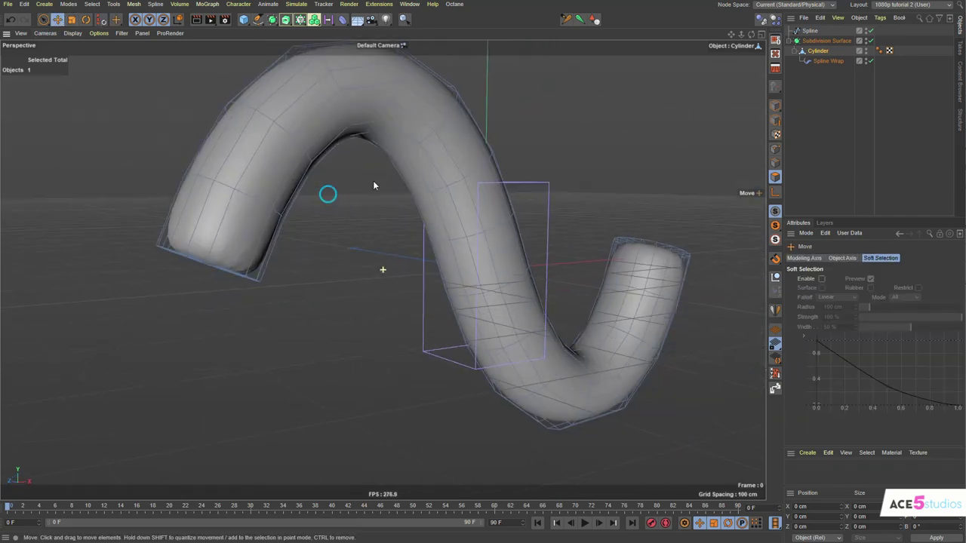
Select all the cap polygons at the tube's upper end with Live Selection
{"action": "left_click", "coordinate": [357, 98]}
{"action": "left_click_drag", "start_coordinate": [358, 100], "coordinate": [291, 179], "text": "alt"}
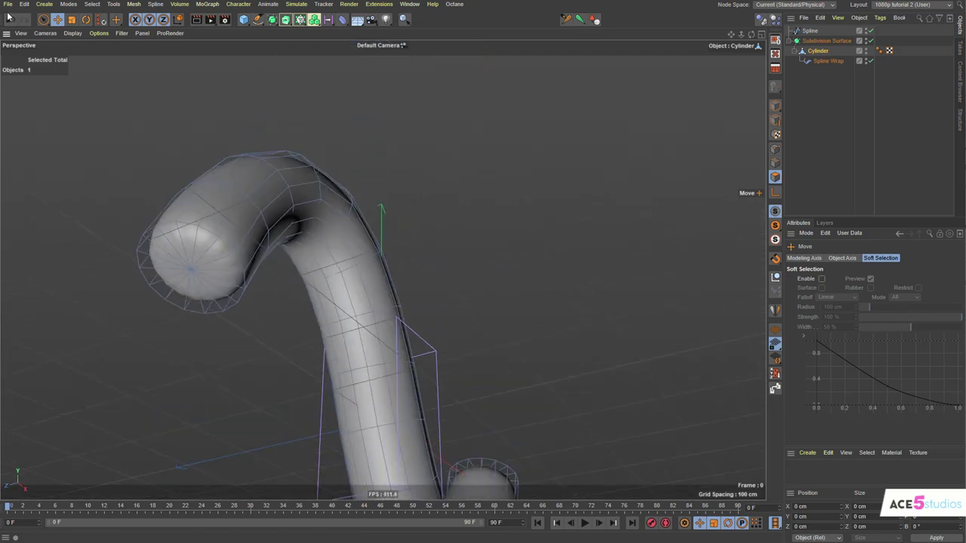
{"action": "left_click", "coordinate": [43, 19]}
{"action": "left_click", "coordinate": [189, 264]}
{"action": "left_click_drag", "start_coordinate": [266, 193], "coordinate": [219, 226], "text": "alt"}
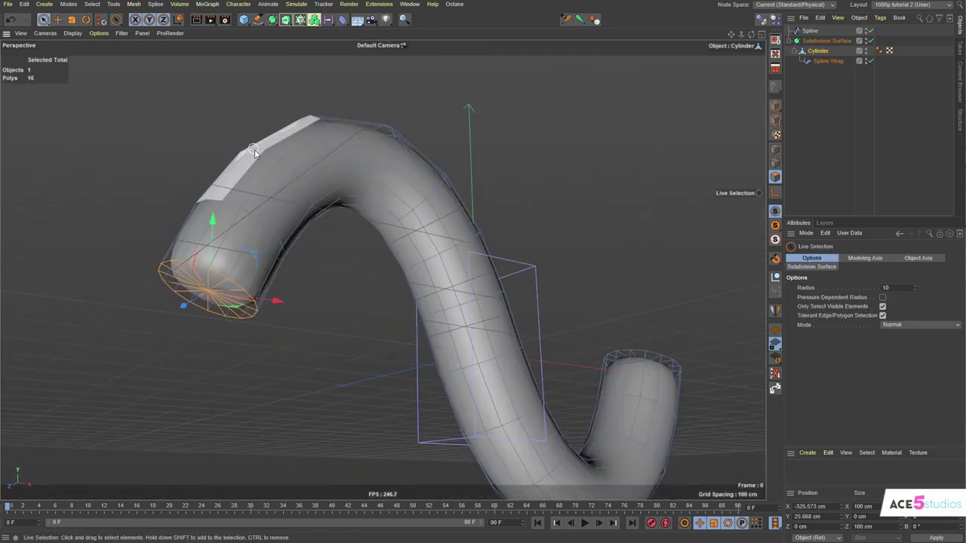
Inset the selected end cap with Extrude Inner to roughly half its diameter, about 46 cm across
{"action": "key", "text": "i"}
{"action": "right_click", "coordinate": [197, 120]}
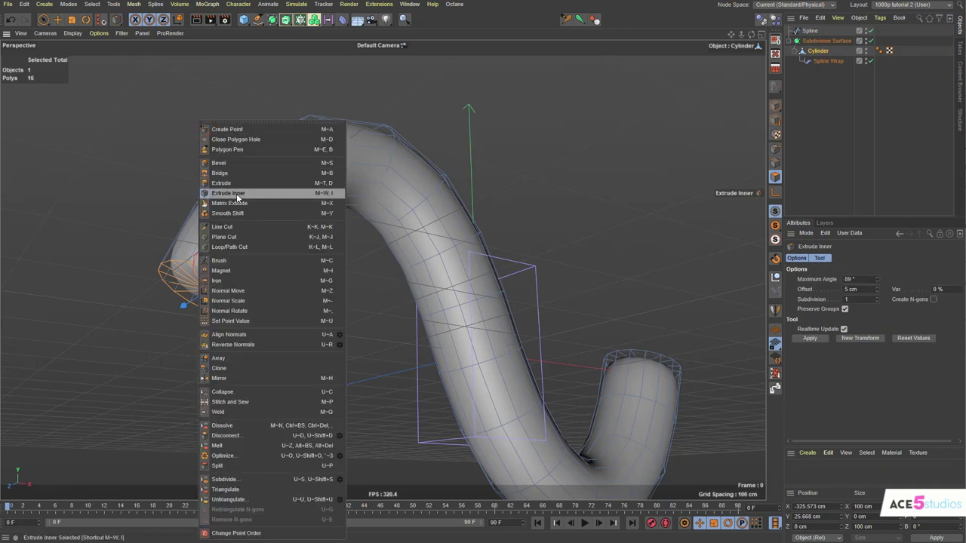
{"action": "left_click", "coordinate": [208, 196]}
{"action": "left_click_drag", "start_coordinate": [294, 92], "coordinate": [301, 90]}
Activate the Move tool and set its axis orientation to Normal for the inset cap polygons
{"action": "left_click_drag", "start_coordinate": [251, 227], "coordinate": [226, 230], "text": "alt"}
{"action": "key", "text": "e"}
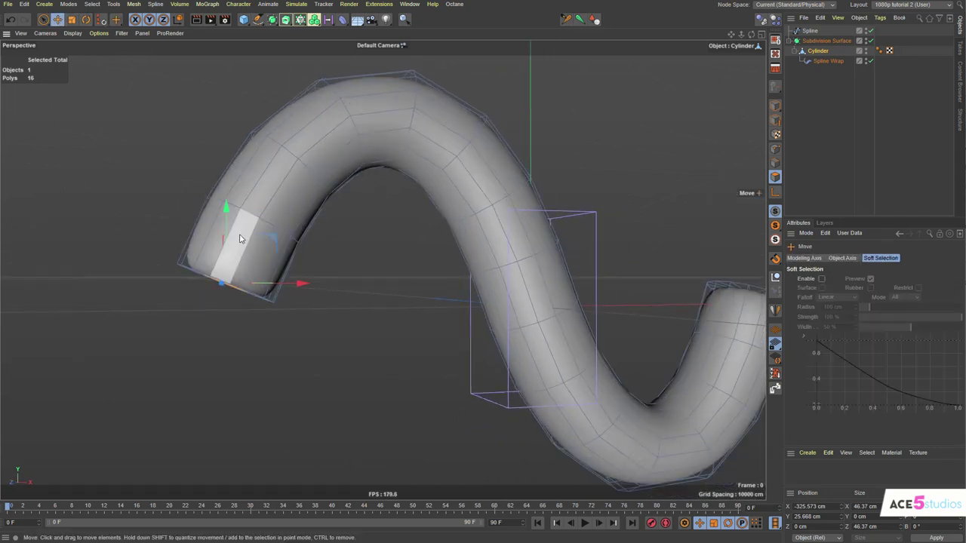
{"action": "right_click", "coordinate": [227, 211]}
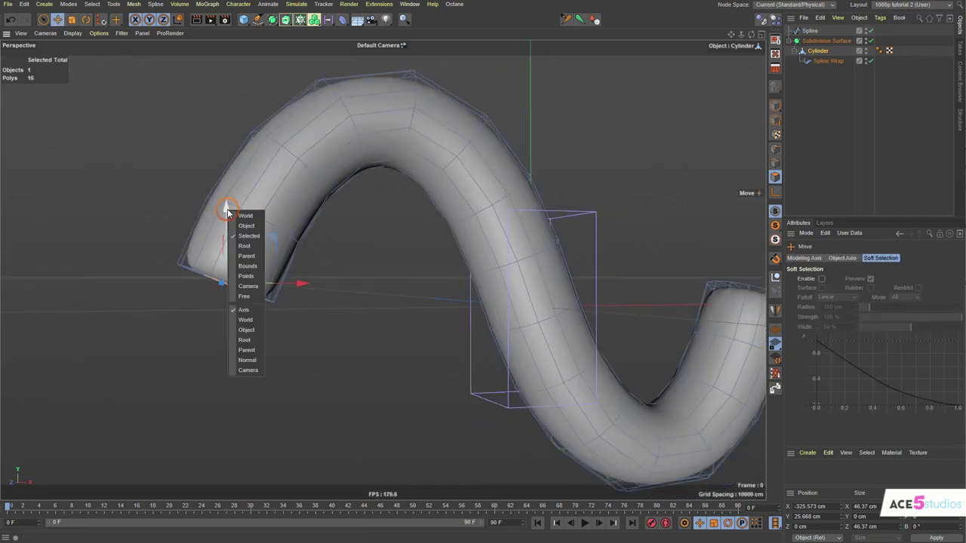
{"action": "left_click", "coordinate": [252, 360]}
Try to move the inset cap polygons along their normal on the deformed tube
{"action": "left_click", "coordinate": [221, 275]}
{"action": "left_click_drag", "start_coordinate": [221, 275], "coordinate": [189, 353], "text": "alt"}
{"action": "left_click_drag", "start_coordinate": [313, 237], "coordinate": [270, 252], "text": "alt"}
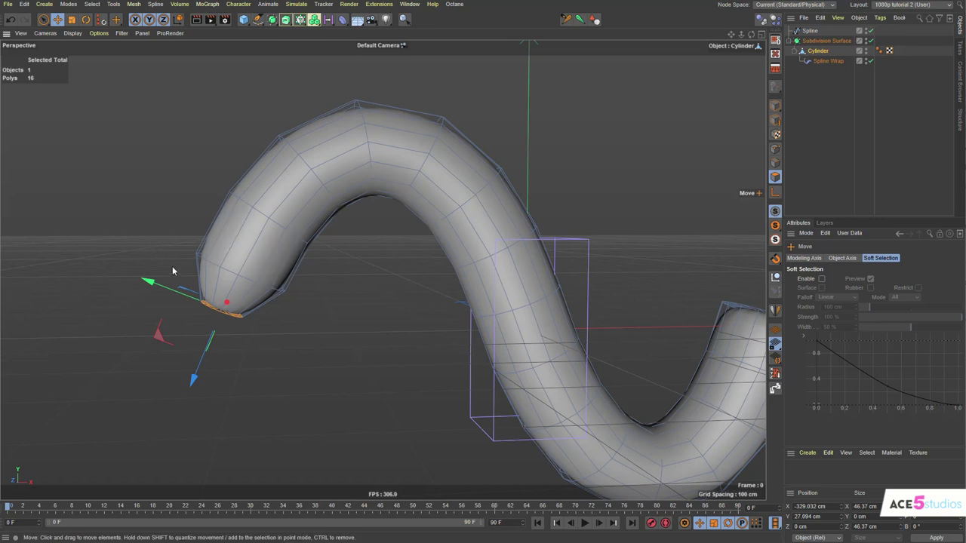
{"action": "left_click_drag", "start_coordinate": [179, 268], "coordinate": [202, 249], "text": "alt"}
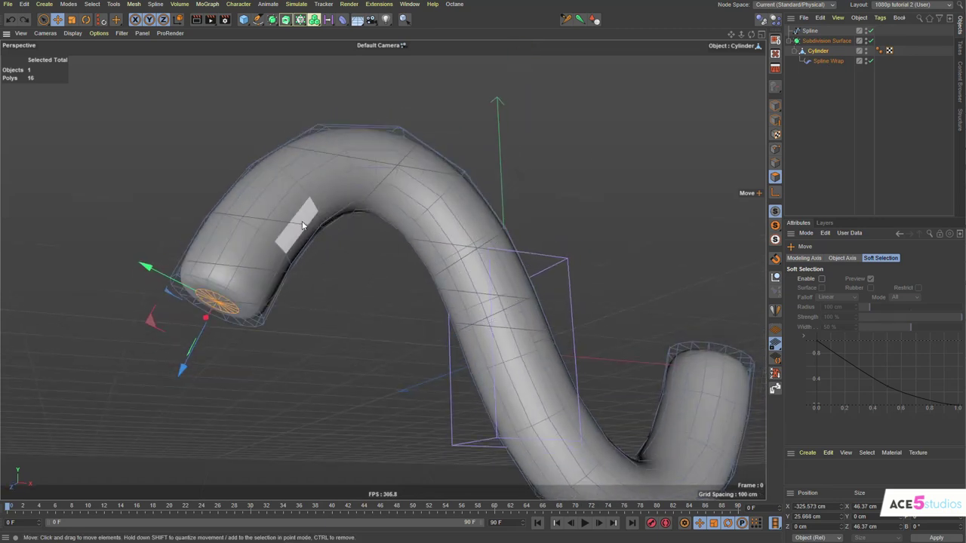
{"action": "left_click_drag", "start_coordinate": [258, 223], "coordinate": [272, 227], "text": "alt"}
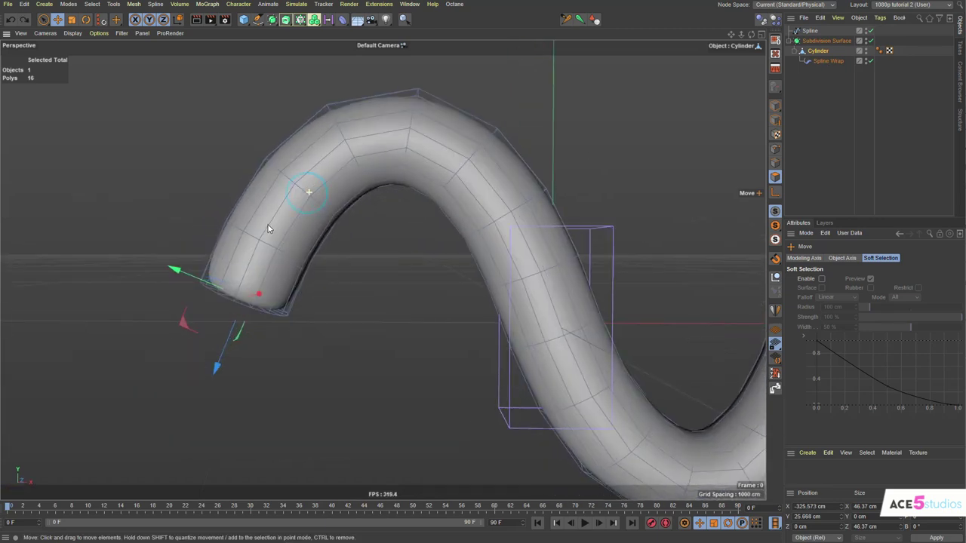
Disable the Spline Wrap and move the inset cap outward along its normal to about Y -117 cm
{"action": "left_click", "coordinate": [870, 60]}
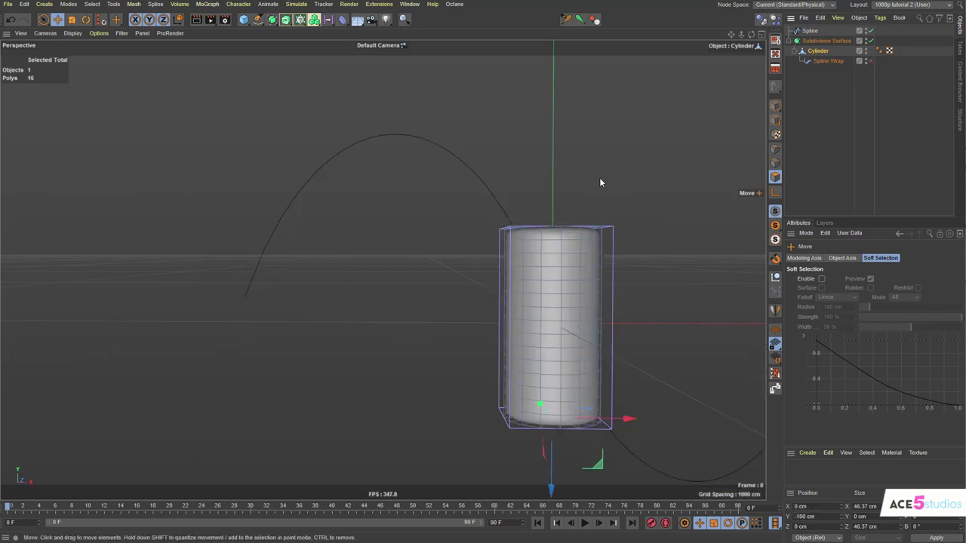
{"action": "left_click_drag", "start_coordinate": [552, 185], "coordinate": [480, 355], "text": "alt"}
{"action": "left_click_drag", "start_coordinate": [484, 254], "coordinate": [512, 279], "text": "alt"}
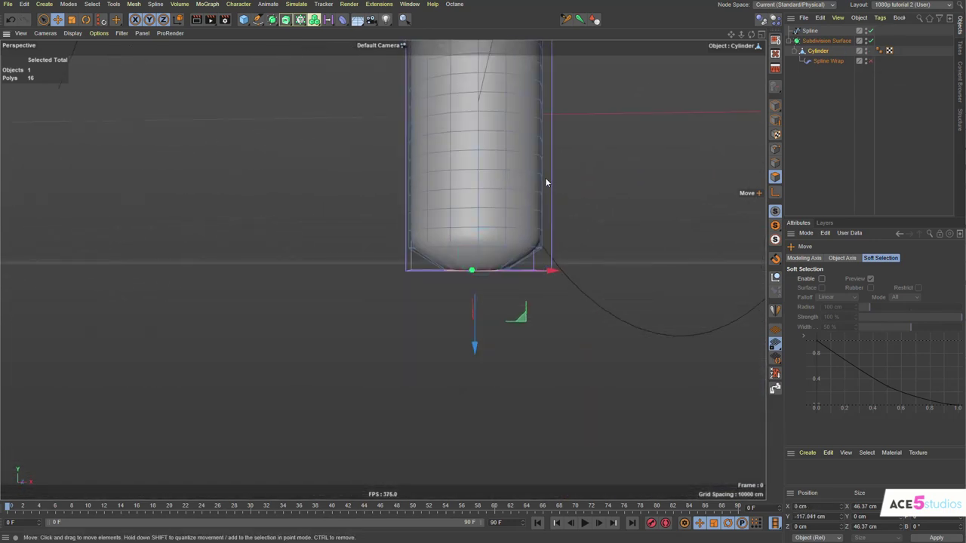
Undo the outward move of the inset cap and re-enable the Spline Wrap on the cylinder
{"action": "key", "text": "ctrl+z"}
{"action": "left_click_drag", "start_coordinate": [437, 143], "coordinate": [684, 269], "text": "alt"}
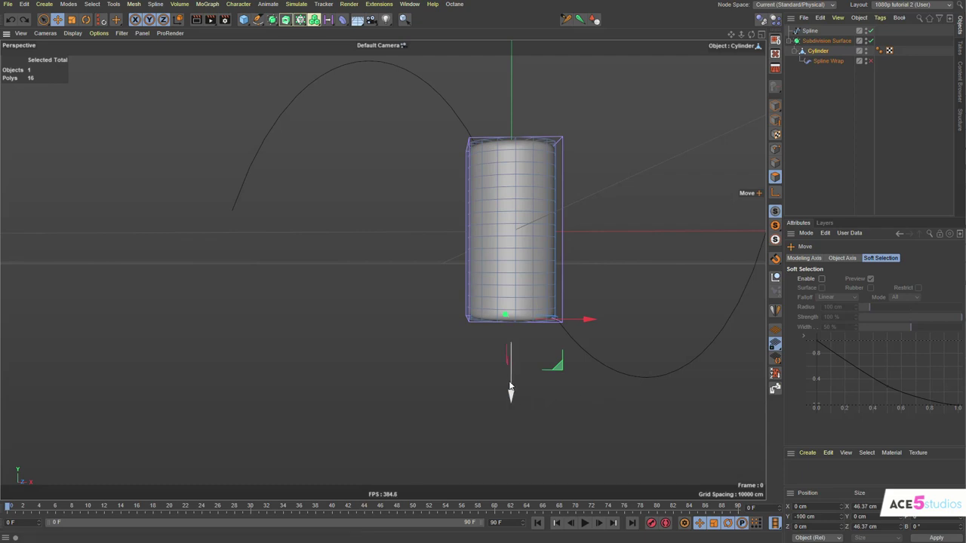
{"action": "left_click", "coordinate": [868, 61]}
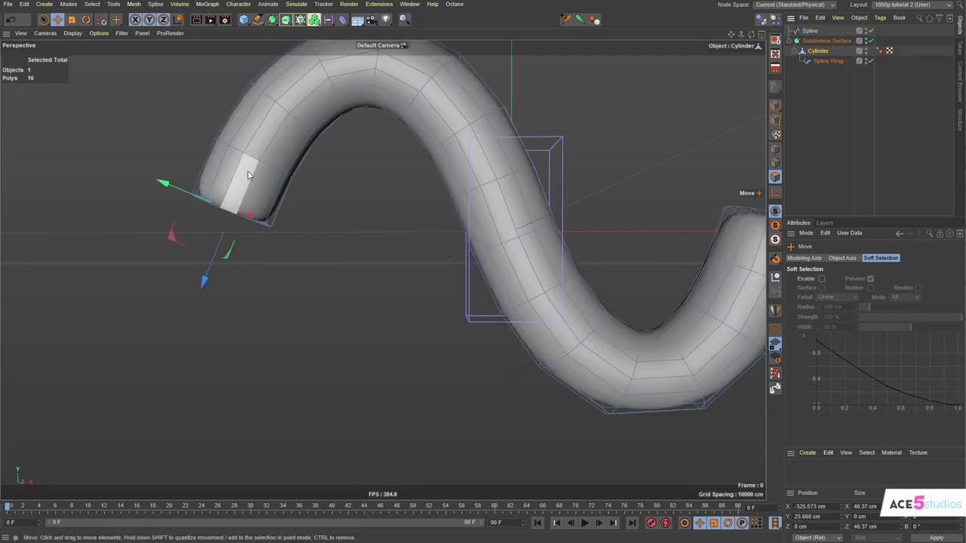
Inset the end cap polygons again with Extrude Inner and push them outward to round off the tube's end
{"action": "left_click_drag", "start_coordinate": [227, 177], "coordinate": [262, 171], "text": "alt"}
{"action": "scroll", "coordinate": [260, 169], "scroll_direction": "up", "scroll_amount": 3}
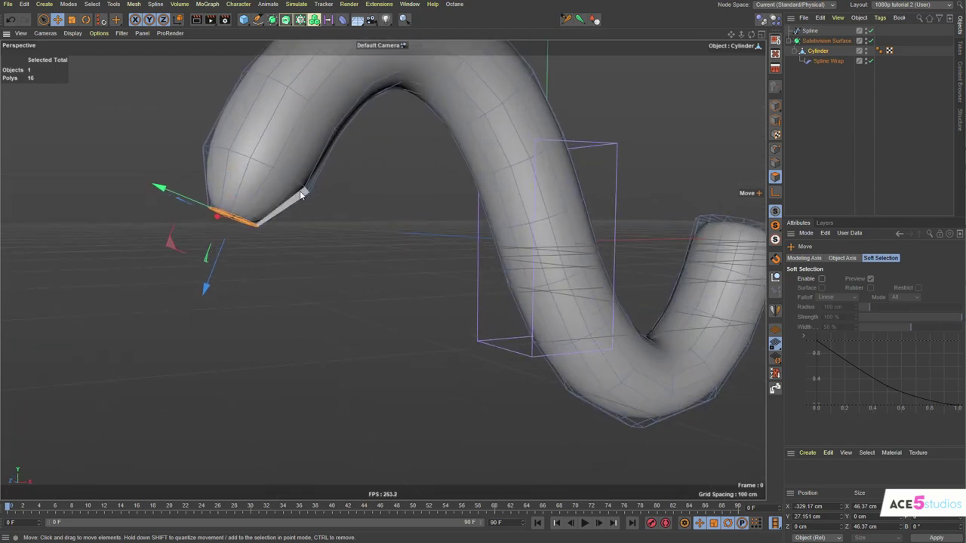
{"action": "key", "text": "i"}
{"action": "left_click_drag", "start_coordinate": [346, 181], "coordinate": [201, 325]}
{"action": "scroll", "coordinate": [224, 197], "scroll_direction": "up", "scroll_amount": 3}
{"action": "key", "text": "e"}
{"action": "left_click", "coordinate": [419, 326]}
Taper the tube by lowering the end point of the Spline Wrap's Size curve to about 0.14
{"action": "left_click_drag", "start_coordinate": [219, 181], "coordinate": [297, 229], "text": "alt"}
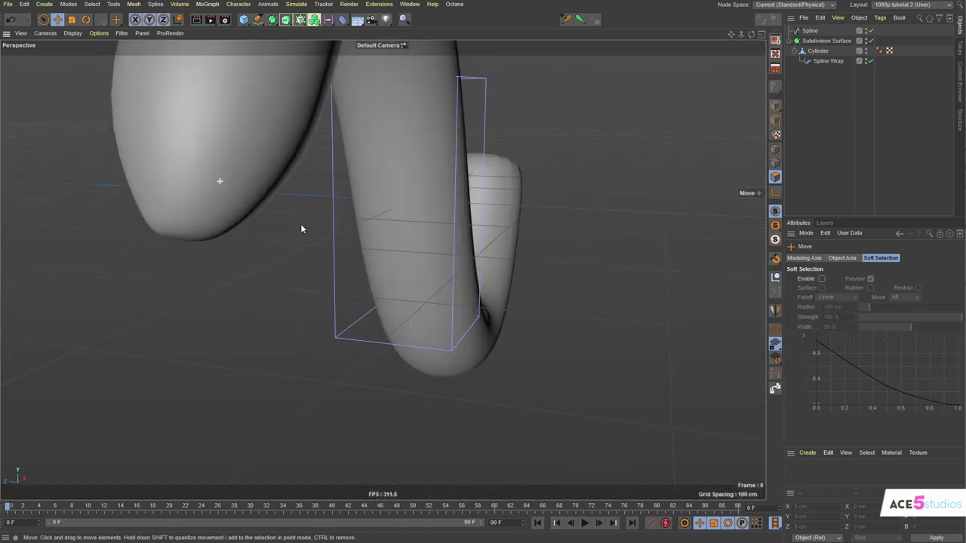
{"action": "scroll", "coordinate": [320, 161], "scroll_direction": "down", "scroll_amount": 3}
{"action": "left_click_drag", "start_coordinate": [295, 108], "coordinate": [315, 108], "text": "alt"}
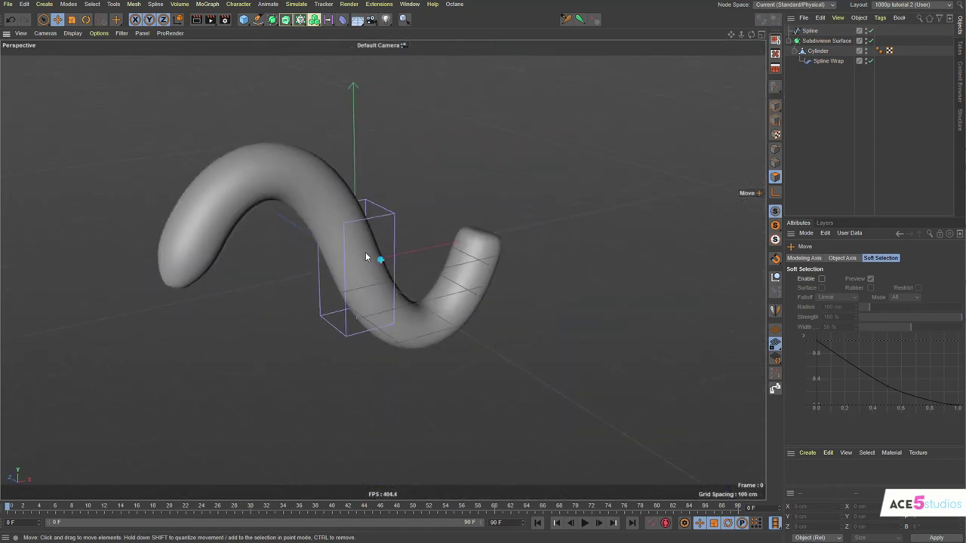
{"action": "left_click_drag", "start_coordinate": [352, 249], "coordinate": [246, 261], "text": "alt"}
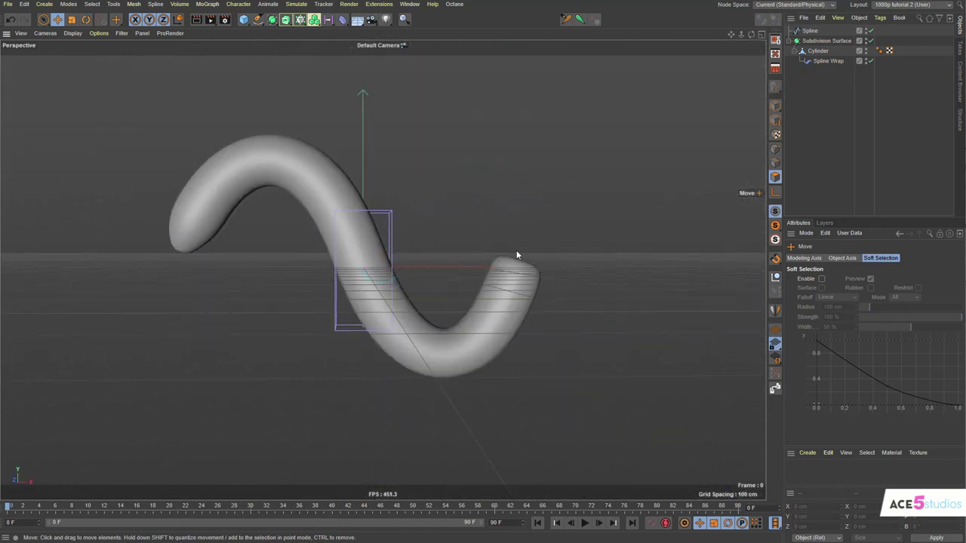
{"action": "left_click", "coordinate": [828, 60]}
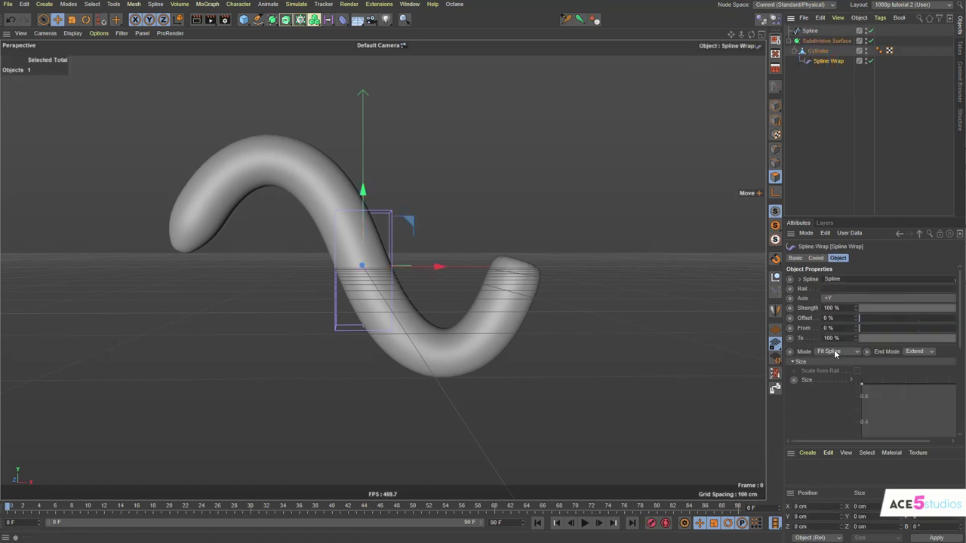
{"action": "left_click", "coordinate": [805, 362]}
{"action": "left_click", "coordinate": [803, 362]}
{"action": "left_click_drag", "start_coordinate": [779, 354], "coordinate": [702, 347]}
{"action": "right_click", "coordinate": [848, 405]}
{"action": "left_click", "coordinate": [887, 390]}
{"action": "left_click_drag", "start_coordinate": [946, 387], "coordinate": [949, 443]}
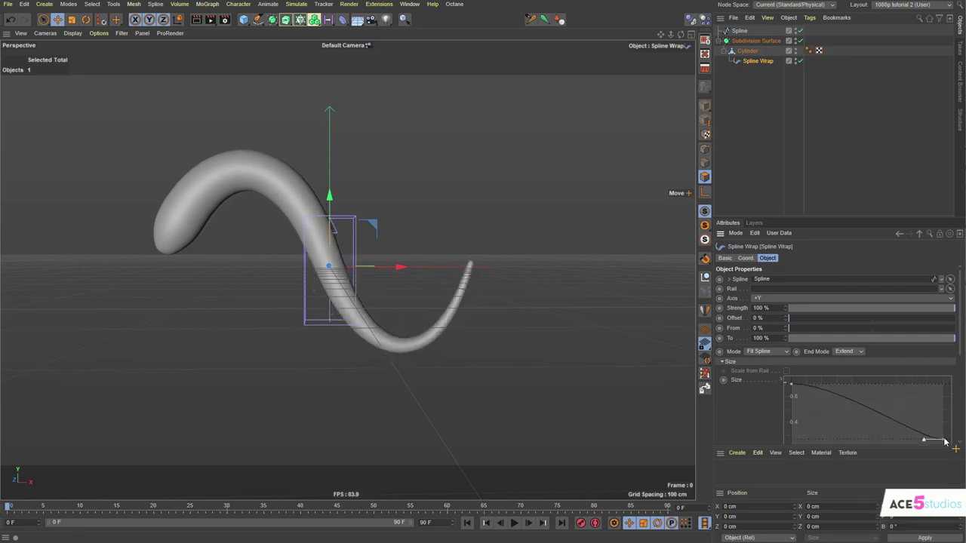
Open the Size curve in its own window and try adding points that pinch and bulge the tube
{"action": "right_click", "coordinate": [842, 408]}
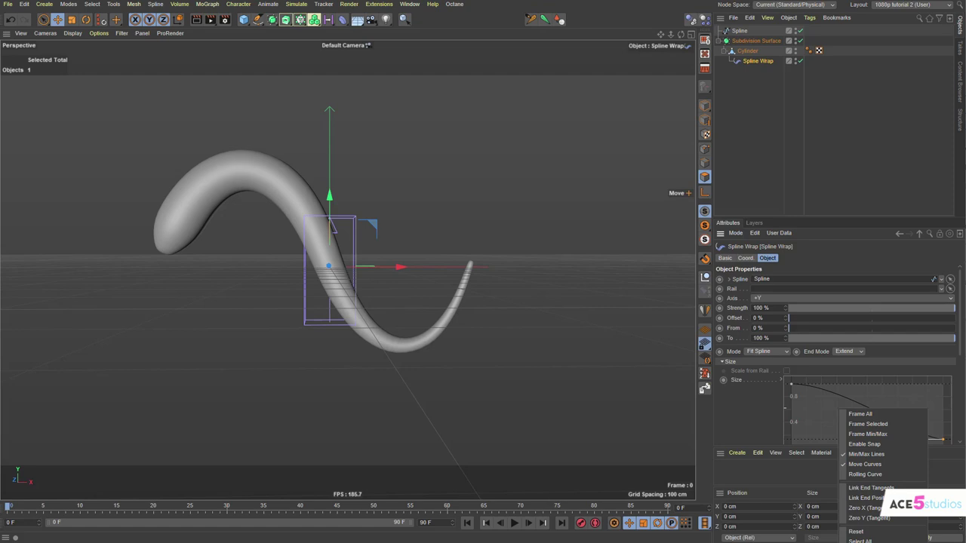
{"action": "left_click", "coordinate": [876, 540]}
{"action": "left_click_drag", "start_coordinate": [880, 437], "coordinate": [589, 193]}
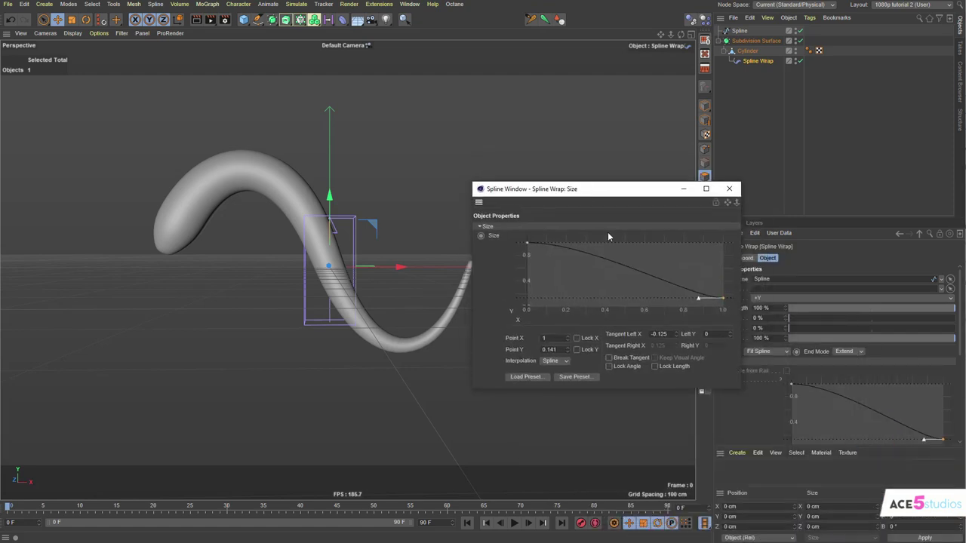
{"action": "left_click", "coordinate": [623, 270], "text": "ctrl"}
{"action": "left_click_drag", "start_coordinate": [624, 269], "coordinate": [658, 255]}
{"action": "left_click_drag", "start_coordinate": [567, 256], "coordinate": [562, 281], "text": "ctrl"}
{"action": "left_click_drag", "start_coordinate": [286, 249], "coordinate": [391, 259], "text": "alt"}
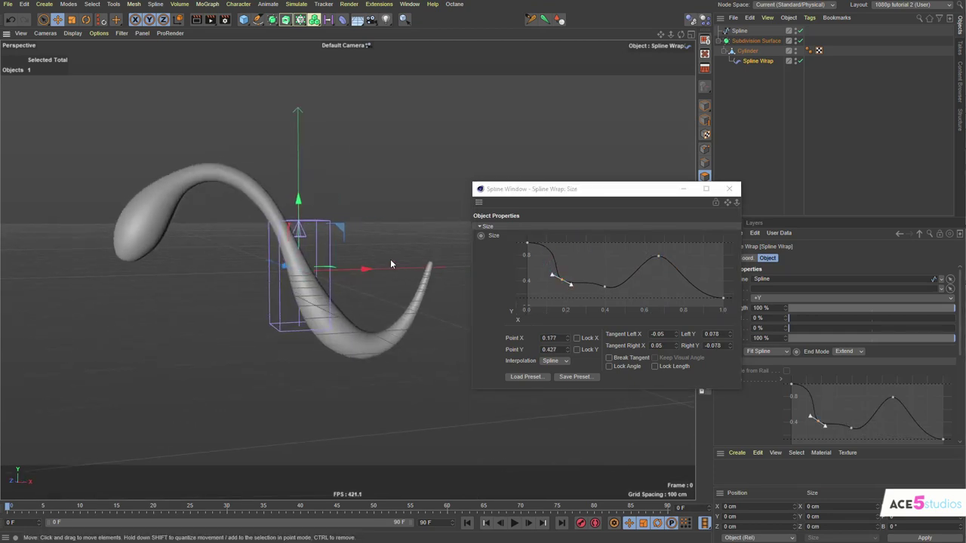
Delete the added intermediate points from the Size curve and close the separate curve window
{"action": "left_click", "coordinate": [542, 279]}
{"action": "left_click_drag", "start_coordinate": [540, 255], "coordinate": [680, 302]}
{"action": "key", "text": "Delete"}
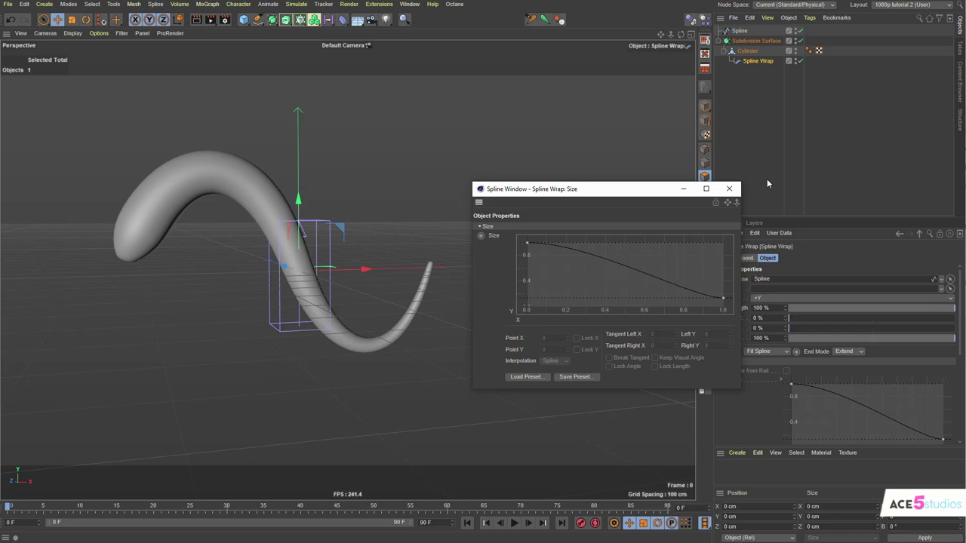
{"action": "left_click", "coordinate": [729, 188]}
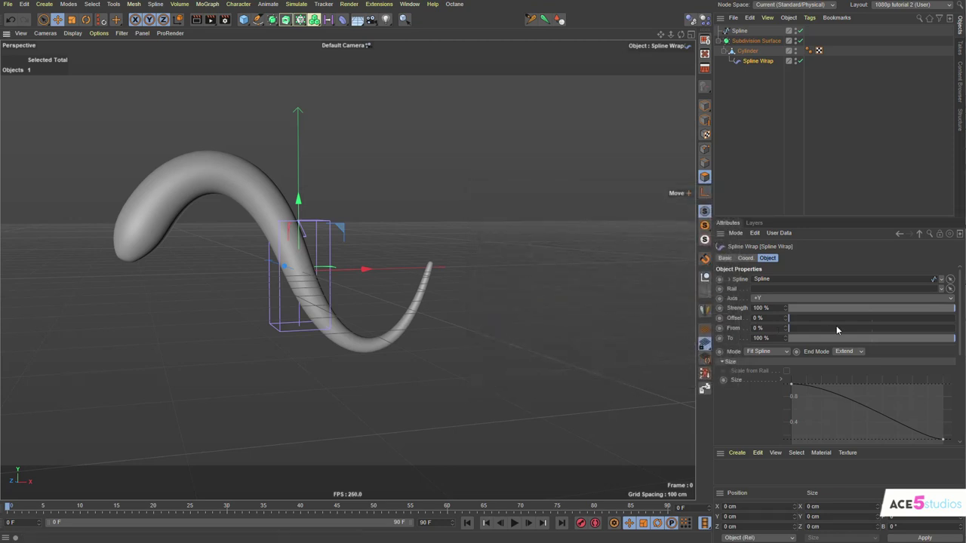
Set the Spline Wrap's To value to 87%, keeping From and Offset at 0%
{"action": "left_click_drag", "start_coordinate": [951, 342], "coordinate": [928, 341]}
{"action": "mouse_move", "coordinate": [791, 328]}
{"action": "left_mouse_down"}
{"action": "mouse_move", "coordinate": [819, 333]}
{"action": "mouse_move", "coordinate": [789, 331]}
{"action": "mouse_move", "coordinate": [792, 318]}
{"action": "mouse_move", "coordinate": [932, 323]}
{"action": "mouse_move", "coordinate": [791, 325]}
{"action": "mouse_move", "coordinate": [901, 338]}
{"action": "mouse_move", "coordinate": [762, 319]}
{"action": "mouse_move", "coordinate": [952, 320]}
{"action": "mouse_move", "coordinate": [778, 319]}
{"action": "mouse_move", "coordinate": [807, 320]}
{"action": "left_mouse_up"}
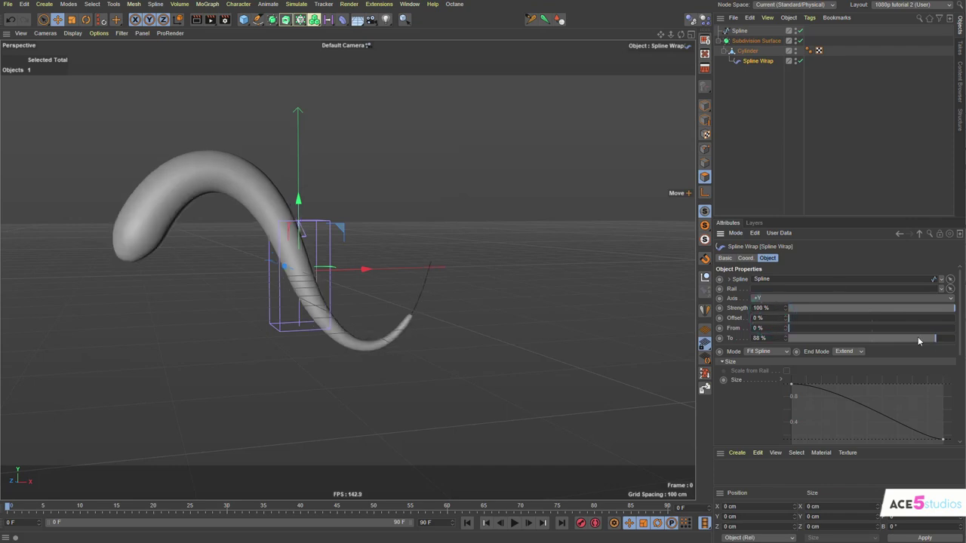
{"action": "left_click", "coordinate": [933, 341]}
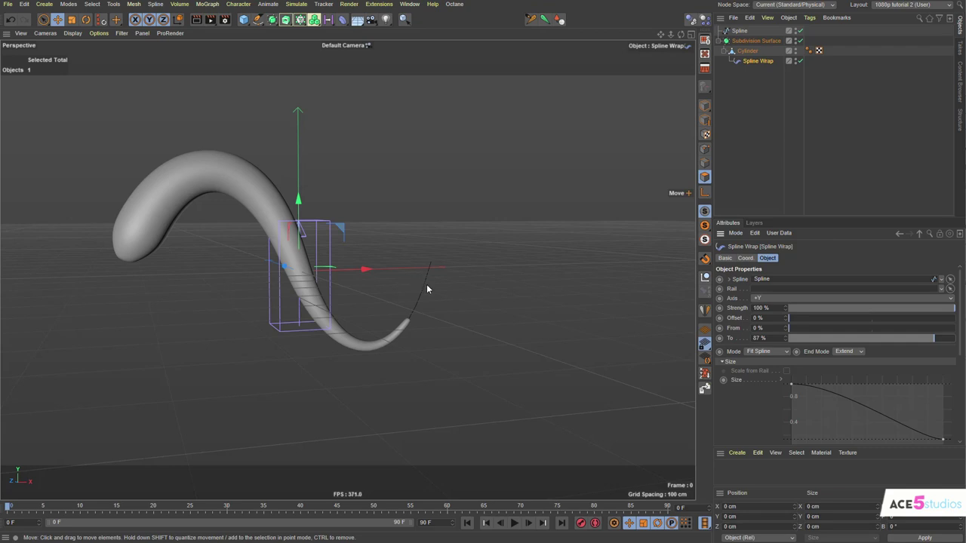
Inspect the tapered tube and the uncovered end of the spline from several angles
{"action": "scroll", "coordinate": [377, 330], "scroll_direction": "up", "scroll_amount": 6}
{"action": "left_click_drag", "start_coordinate": [355, 350], "coordinate": [329, 358], "text": "alt"}
{"action": "middle_click_drag", "start_coordinate": [342, 329], "coordinate": [445, 340], "text": "alt"}
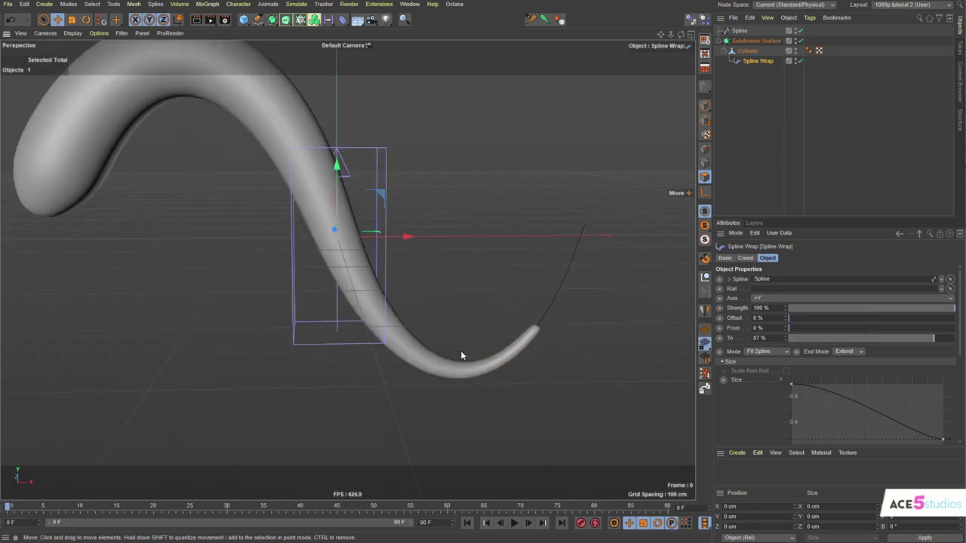
{"action": "scroll", "coordinate": [446, 340], "scroll_direction": "down", "scroll_amount": 1}
{"action": "middle_click_drag", "start_coordinate": [326, 257], "coordinate": [436, 318], "text": "alt"}
{"action": "scroll", "coordinate": [436, 314], "scroll_direction": "down", "scroll_amount": 3}
{"action": "left_click_drag", "start_coordinate": [416, 326], "coordinate": [433, 315], "text": "alt"}
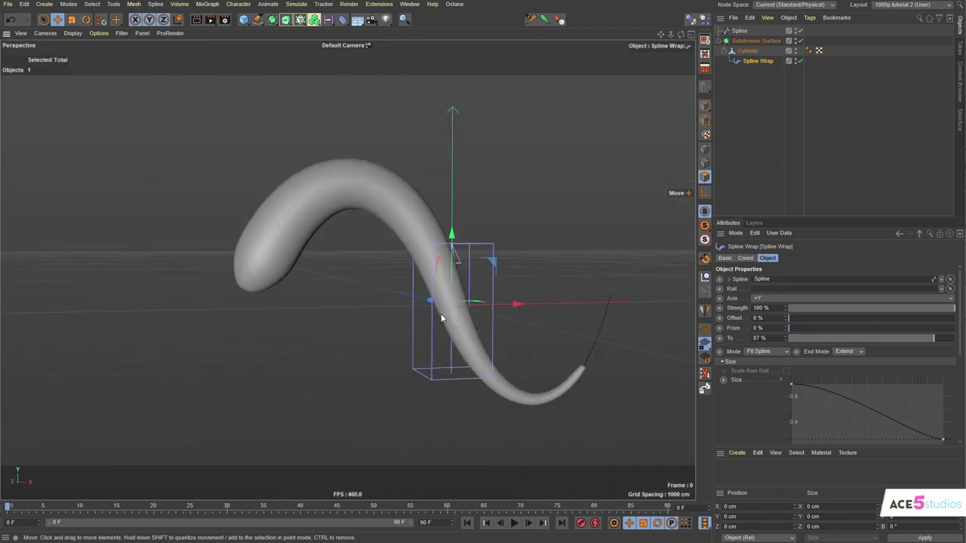
{"action": "scroll", "coordinate": [445, 312], "scroll_direction": "down", "scroll_amount": 1}
Turn off Deformed Editing in the viewport display settings for the selected Cylinder
{"action": "left_click", "coordinate": [748, 51]}
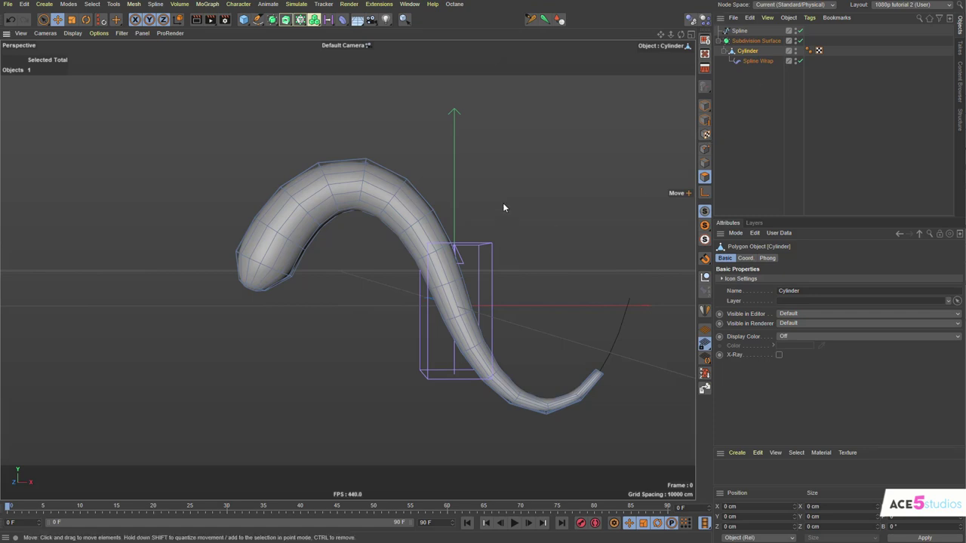
{"action": "key", "text": "shift+v"}
{"action": "left_click", "coordinate": [788, 363]}
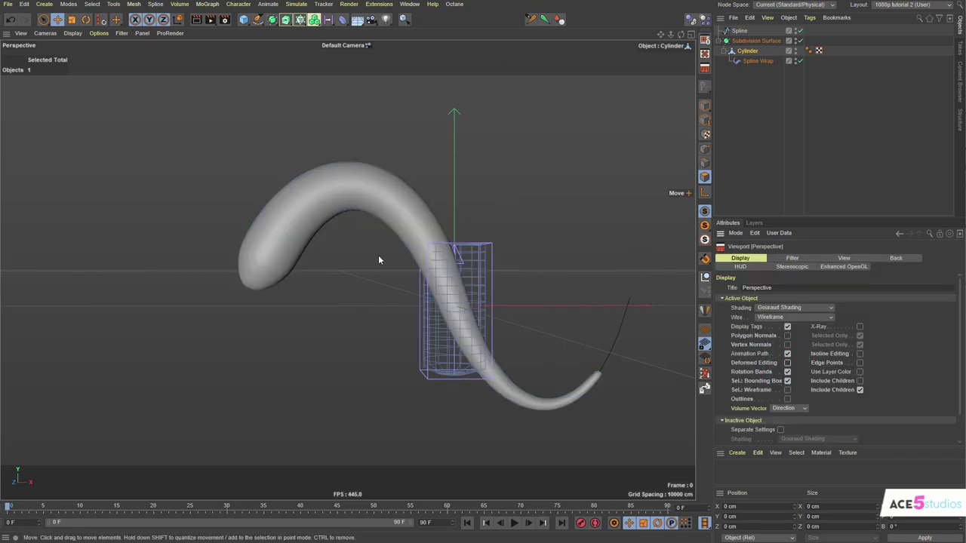
Rotate the Cylinder object to a bank angle of 90° and toggle the Spline Wrap off and on to refresh the deformation
{"action": "left_click_drag", "start_coordinate": [412, 259], "coordinate": [447, 338], "text": "alt"}
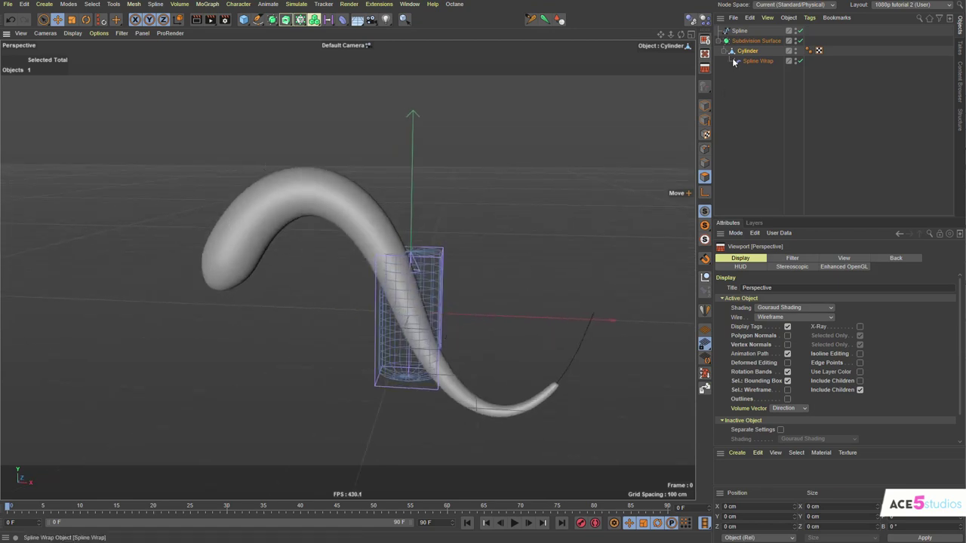
{"action": "left_click", "coordinate": [78, 20]}
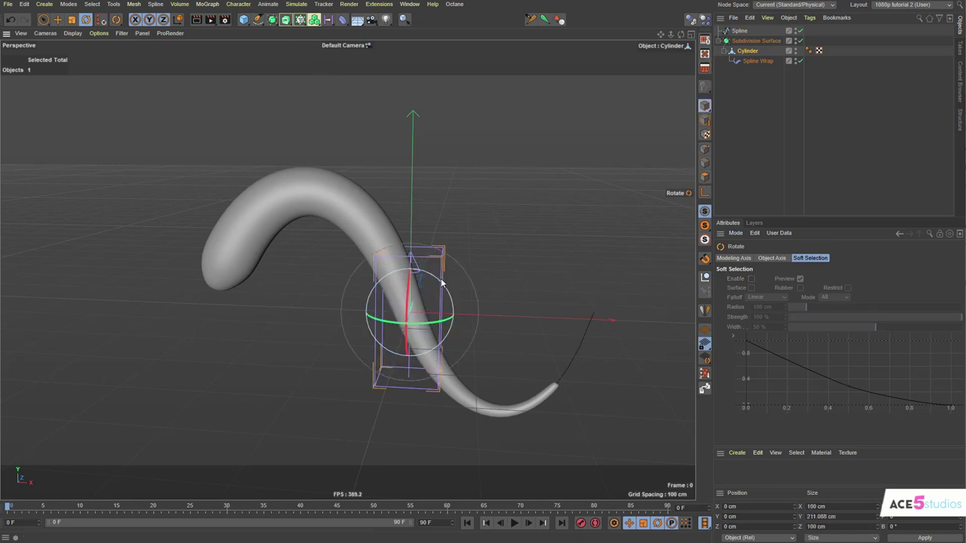
{"action": "left_click_drag", "start_coordinate": [437, 282], "coordinate": [462, 317]}
{"action": "key", "text": "ctrl+z"}
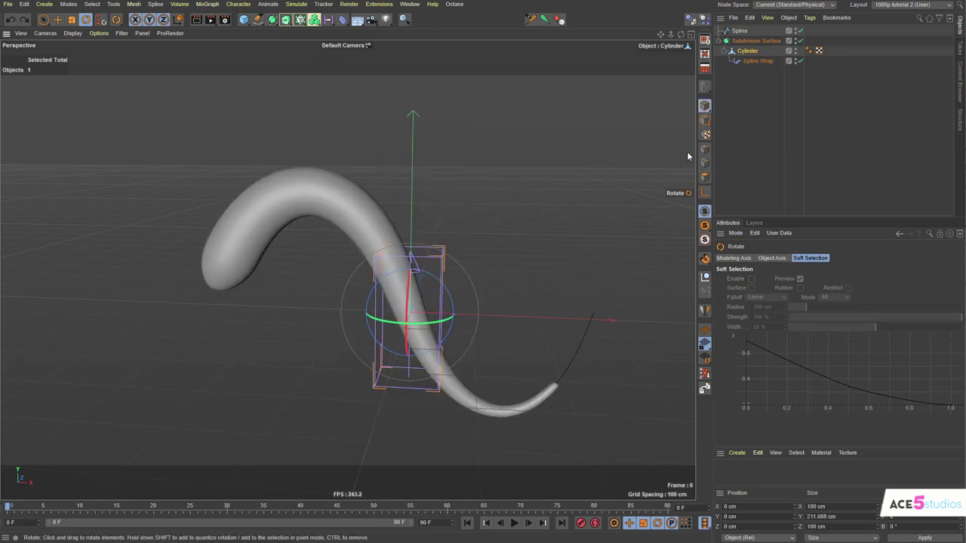
{"action": "left_click", "coordinate": [750, 53]}
{"action": "mouse_move", "coordinate": [434, 279]}
{"action": "left_mouse_down"}
{"action": "mouse_move", "coordinate": [470, 367]}
{"action": "mouse_move", "coordinate": [476, 358]}
{"action": "left_mouse_up"}
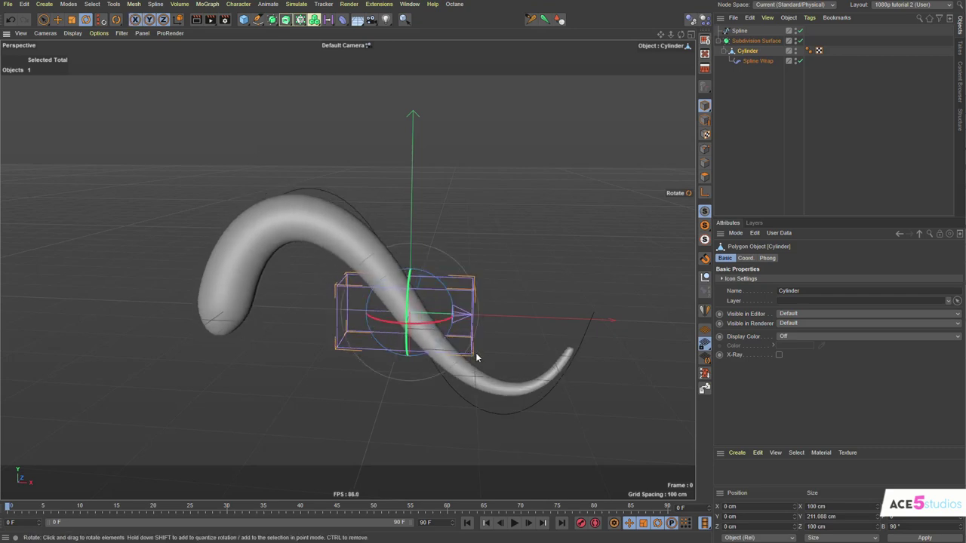
{"action": "left_click", "coordinate": [800, 60]}
{"action": "left_click", "coordinate": [799, 61]}
{"action": "mouse_move", "coordinate": [347, 270]}
{"action": "left_mouse_down", "text": "alt"}
{"action": "mouse_move", "coordinate": [330, 293]}
{"action": "mouse_move", "coordinate": [414, 272]}
{"action": "left_mouse_up", "text": "alt"}
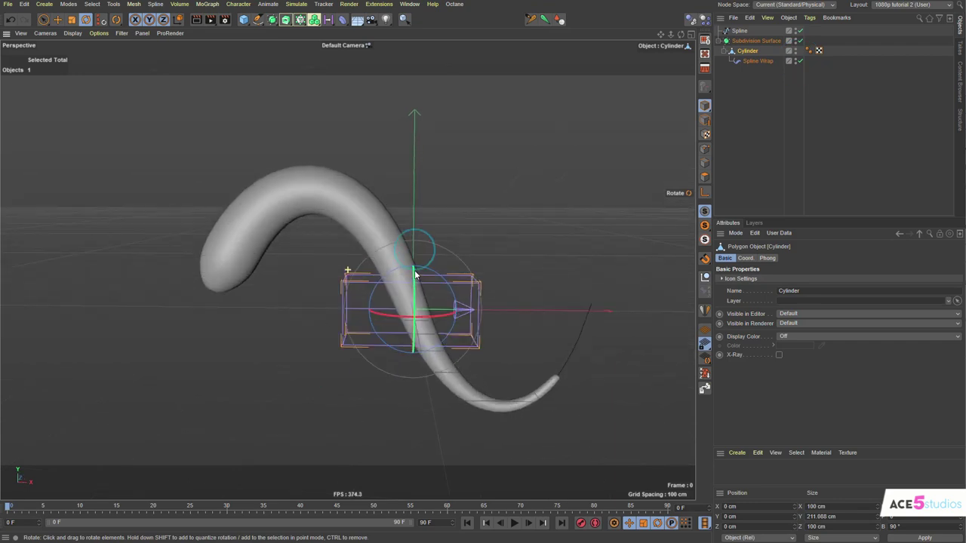
Move the Cylinder object up to about Y 303 cm in Model mode and refresh the Spline Wrap by toggling it
{"action": "left_click", "coordinate": [705, 177]}
{"action": "left_click_drag", "start_coordinate": [319, 357], "coordinate": [791, 268], "text": "alt"}
{"action": "left_click", "coordinate": [748, 51]}
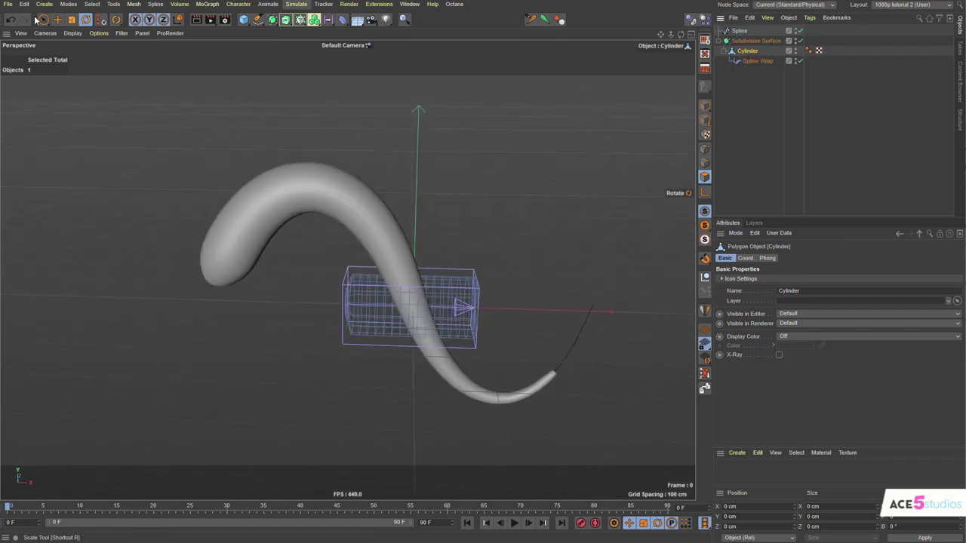
{"action": "left_click", "coordinate": [705, 106]}
{"action": "key", "text": "e"}
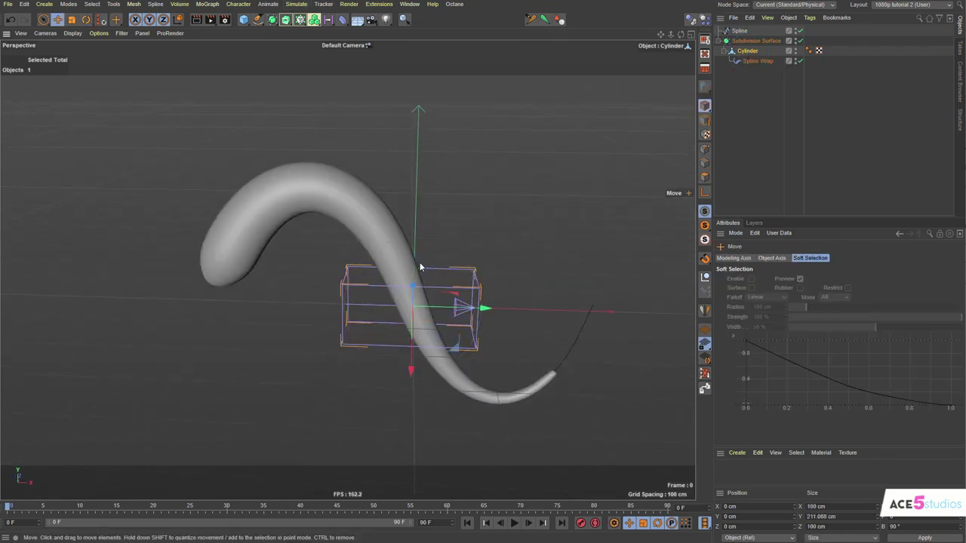
{"action": "left_click_drag", "start_coordinate": [421, 266], "coordinate": [431, 188]}
{"action": "middle_click_drag", "start_coordinate": [430, 202], "coordinate": [450, 246], "text": "alt"}
{"action": "left_click", "coordinate": [562, 188]}
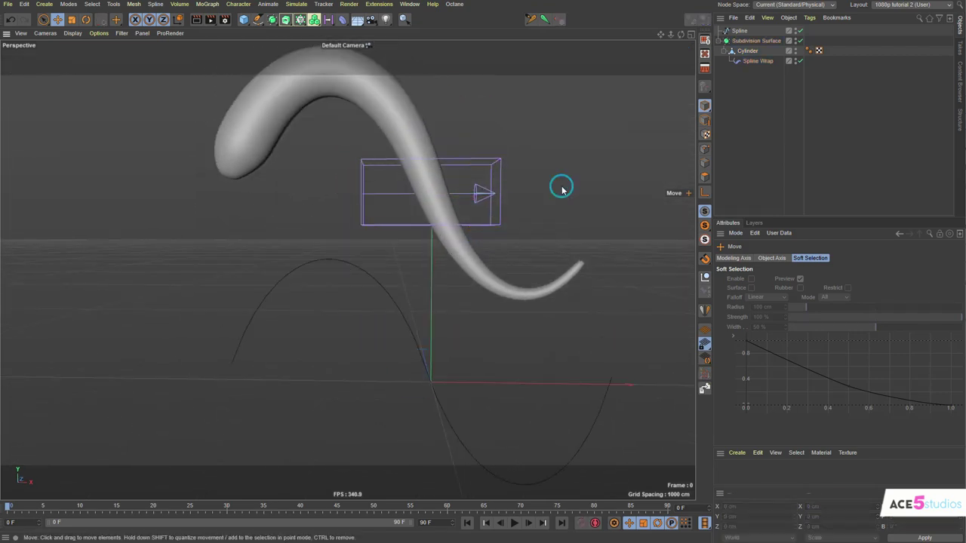
{"action": "left_click", "coordinate": [800, 60]}
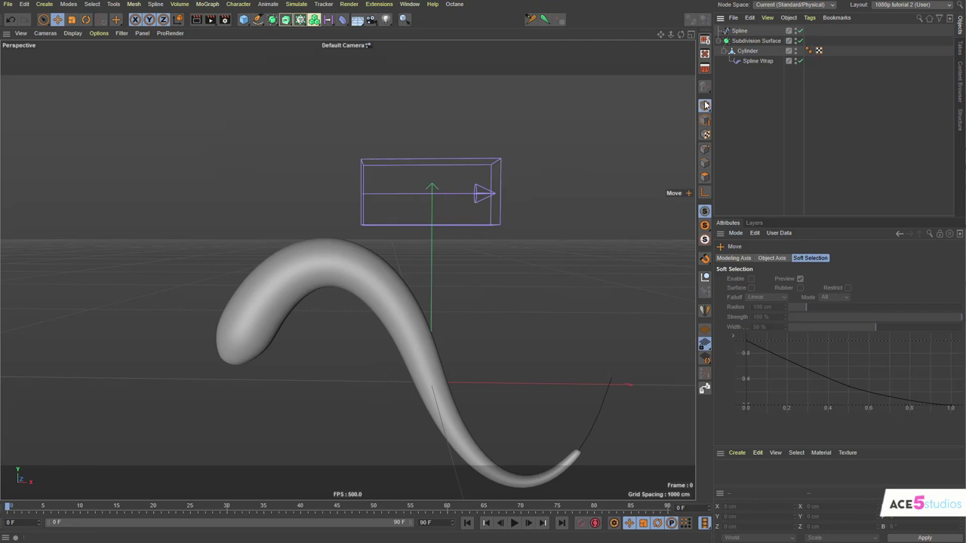
Select all of the Cylinder's polygons in Polygons mode with the Rectangle Selection tool
{"action": "left_click", "coordinate": [747, 51]}
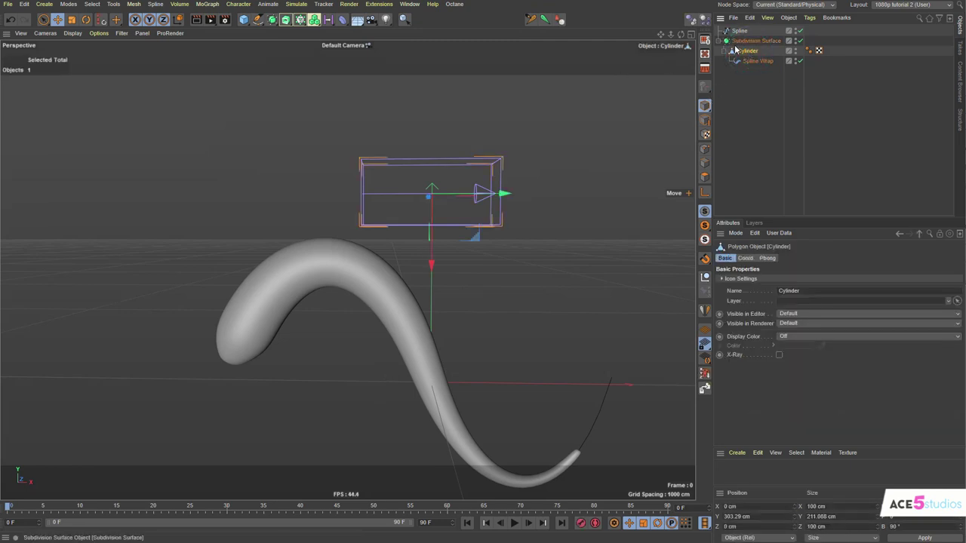
{"action": "left_click", "coordinate": [705, 176]}
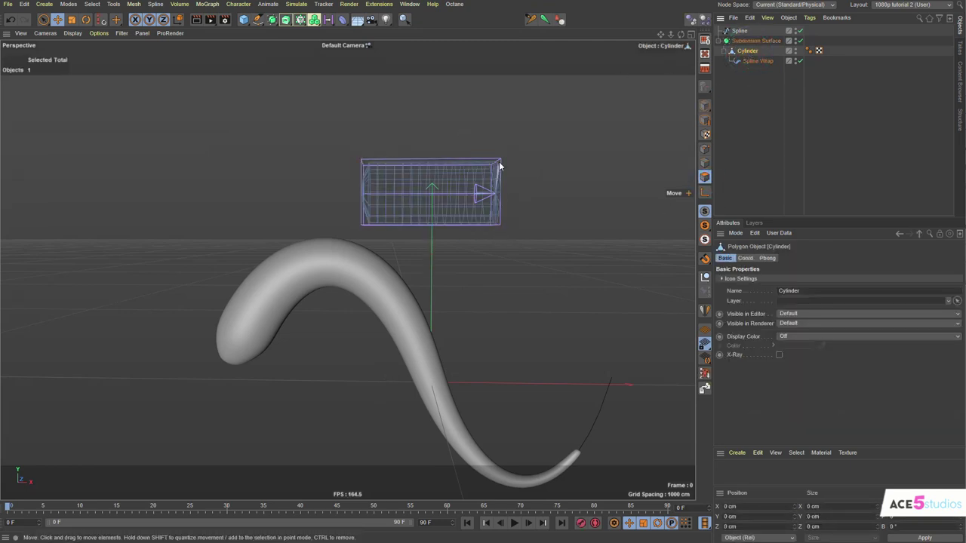
{"action": "left_click_drag", "start_coordinate": [499, 162], "coordinate": [575, 205], "text": "alt"}
{"action": "left_click", "coordinate": [43, 19]}
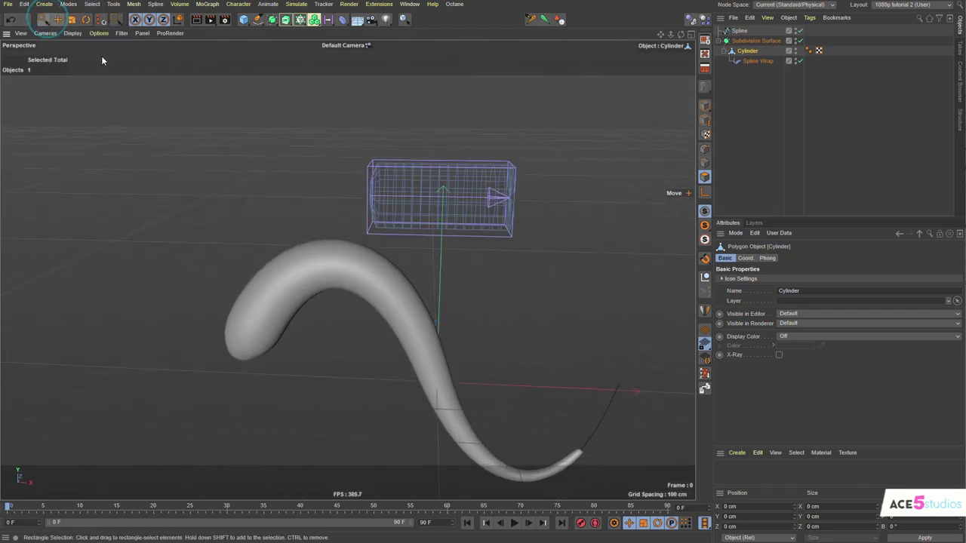
{"action": "left_click", "coordinate": [76, 47]}
{"action": "left_click_drag", "start_coordinate": [302, 123], "coordinate": [552, 255]}
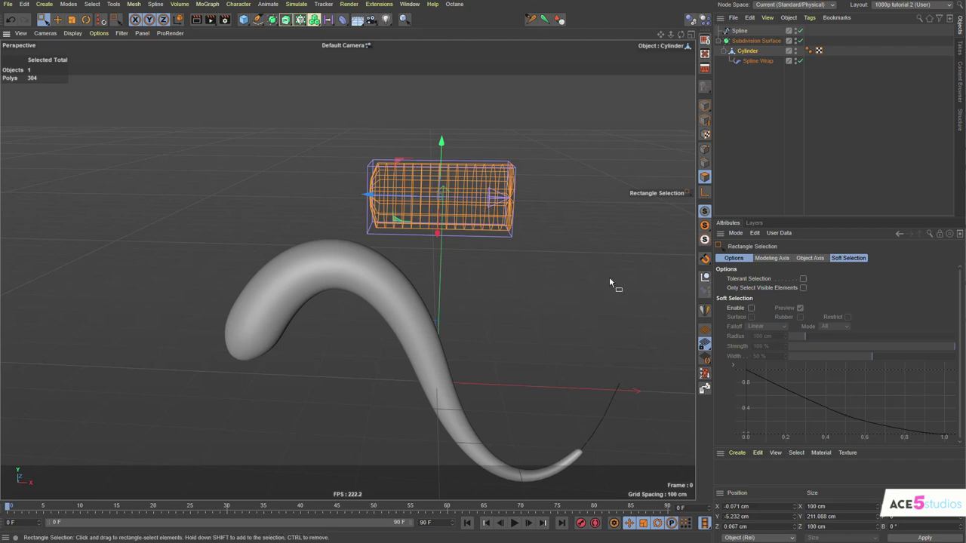
Scale the selected polygons along the cylinder's long axis to a length of about 642 cm
{"action": "left_click_drag", "start_coordinate": [609, 277], "coordinate": [453, 211], "text": "alt"}
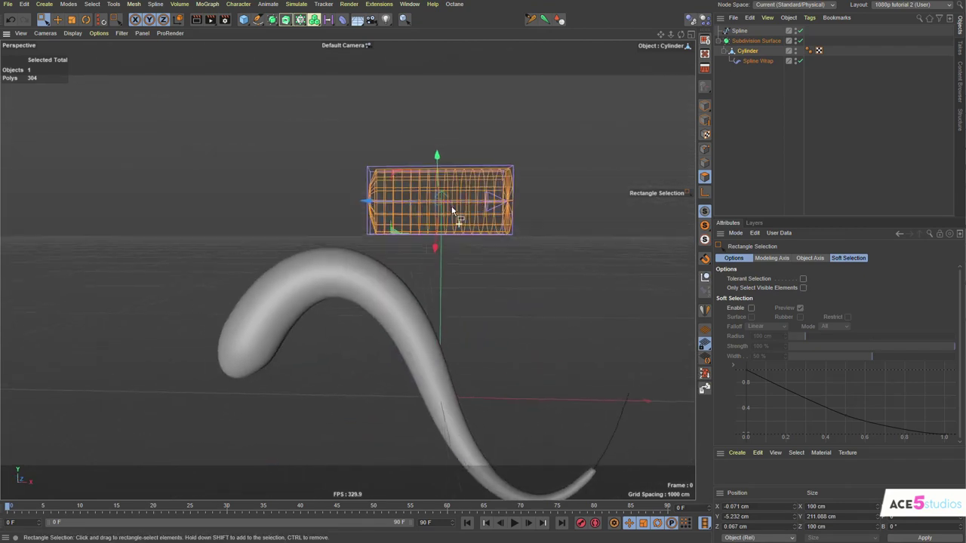
{"action": "left_click", "coordinate": [72, 23]}
{"action": "left_click_drag", "start_coordinate": [370, 201], "coordinate": [275, 268]}
{"action": "middle_click_drag", "start_coordinate": [578, 391], "coordinate": [482, 297], "text": "alt"}
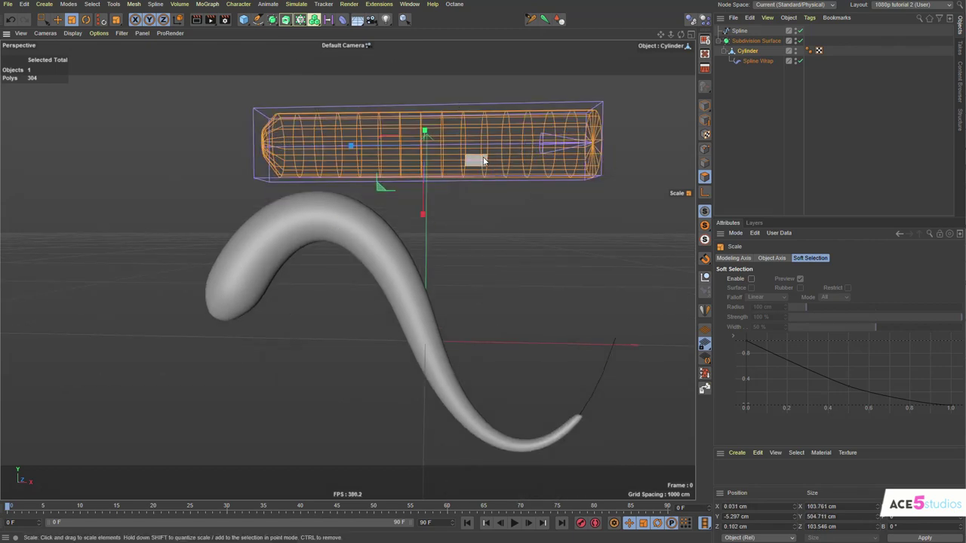
{"action": "left_click_drag", "start_coordinate": [370, 148], "coordinate": [366, 147]}
{"action": "middle_click_drag", "start_coordinate": [327, 268], "coordinate": [338, 305], "text": "alt"}
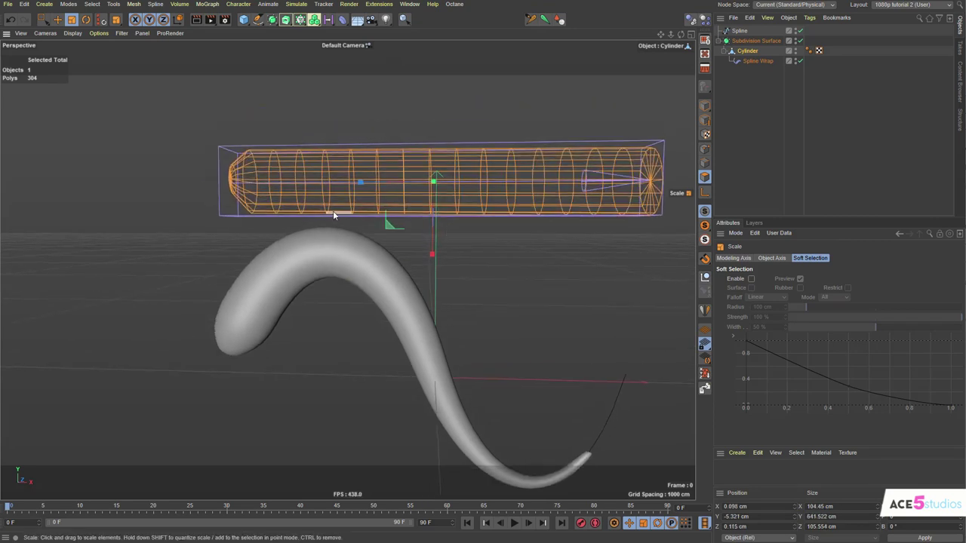
Switch the Cylinder to Points mode and activate the Brush tool for sculpting its mesh
{"action": "left_click_drag", "start_coordinate": [336, 212], "coordinate": [370, 230], "text": "alt"}
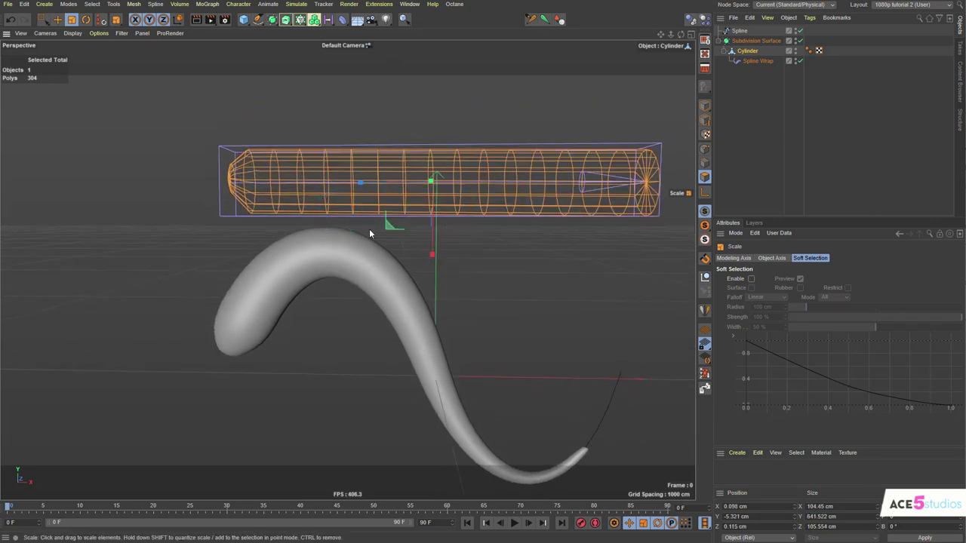
{"action": "left_click", "coordinate": [705, 149]}
{"action": "right_click", "coordinate": [518, 95]}
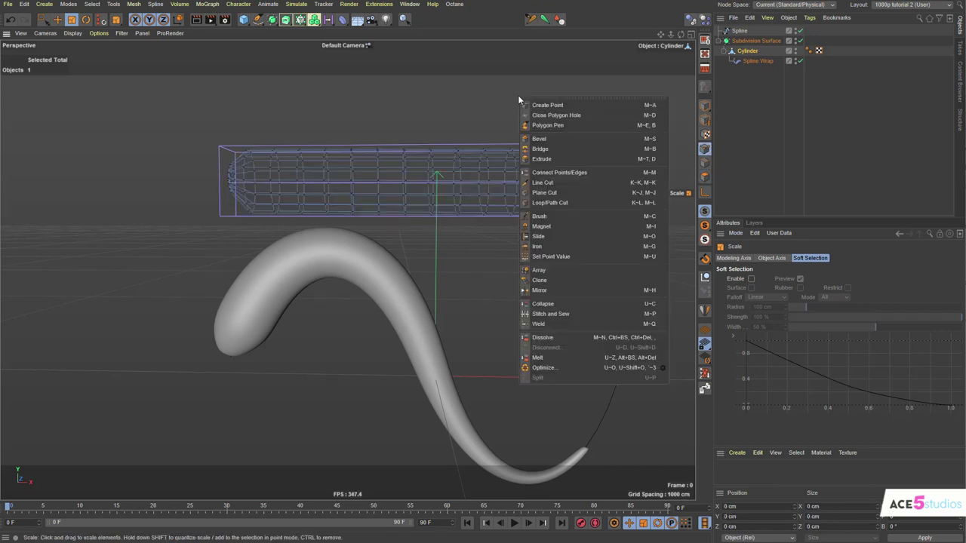
{"action": "left_click", "coordinate": [553, 217]}
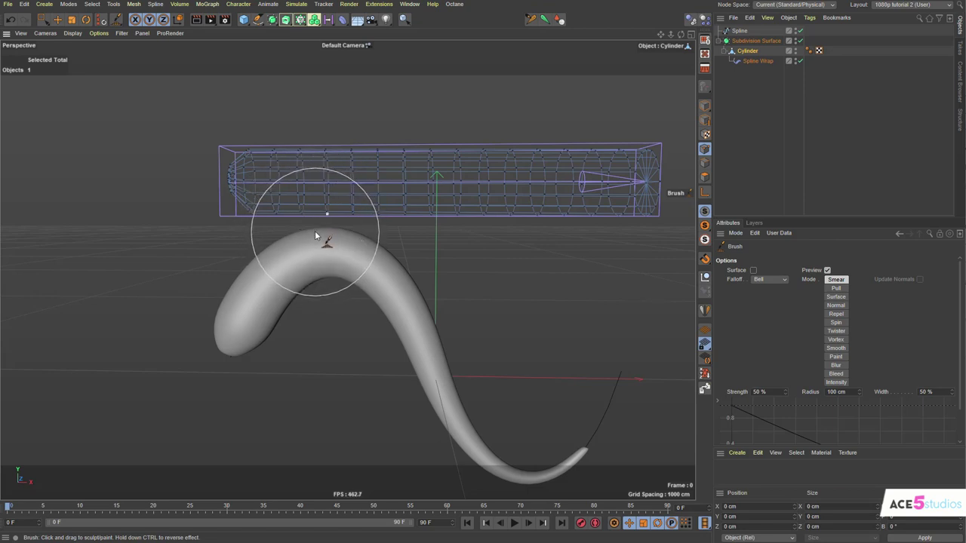
Try smearing the undeformed Cylinder's points near its thick end with the Brush, and undo the strokes
{"action": "mouse_move", "coordinate": [318, 232]}
{"action": "left_mouse_down"}
{"action": "mouse_move", "coordinate": [317, 195]}
{"action": "mouse_move", "coordinate": [314, 249]}
{"action": "mouse_move", "coordinate": [312, 200]}
{"action": "mouse_move", "coordinate": [275, 294]}
{"action": "mouse_move", "coordinate": [314, 276]}
{"action": "mouse_move", "coordinate": [297, 195]}
{"action": "mouse_move", "coordinate": [364, 229]}
{"action": "mouse_move", "coordinate": [372, 215]}
{"action": "left_mouse_up"}
{"action": "mouse_move", "coordinate": [459, 352]}
{"action": "left_mouse_down", "text": "alt"}
{"action": "mouse_move", "coordinate": [393, 249]}
{"action": "mouse_move", "coordinate": [306, 242]}
{"action": "mouse_move", "coordinate": [295, 143]}
{"action": "mouse_move", "coordinate": [307, 177]}
{"action": "mouse_move", "coordinate": [276, 201]}
{"action": "left_mouse_up", "text": "alt"}
{"action": "mouse_move", "coordinate": [271, 140]}
{"action": "left_mouse_down", "text": "alt"}
{"action": "mouse_move", "coordinate": [317, 241]}
{"action": "mouse_move", "coordinate": [414, 252]}
{"action": "mouse_move", "coordinate": [301, 91]}
{"action": "mouse_move", "coordinate": [280, 86]}
{"action": "mouse_move", "coordinate": [282, 67]}
{"action": "left_mouse_up", "text": "alt"}
{"action": "mouse_move", "coordinate": [347, 270]}
{"action": "left_mouse_down", "text": "alt"}
{"action": "mouse_move", "coordinate": [308, 255]}
{"action": "mouse_move", "coordinate": [320, 221]}
{"action": "left_mouse_up", "text": "alt"}
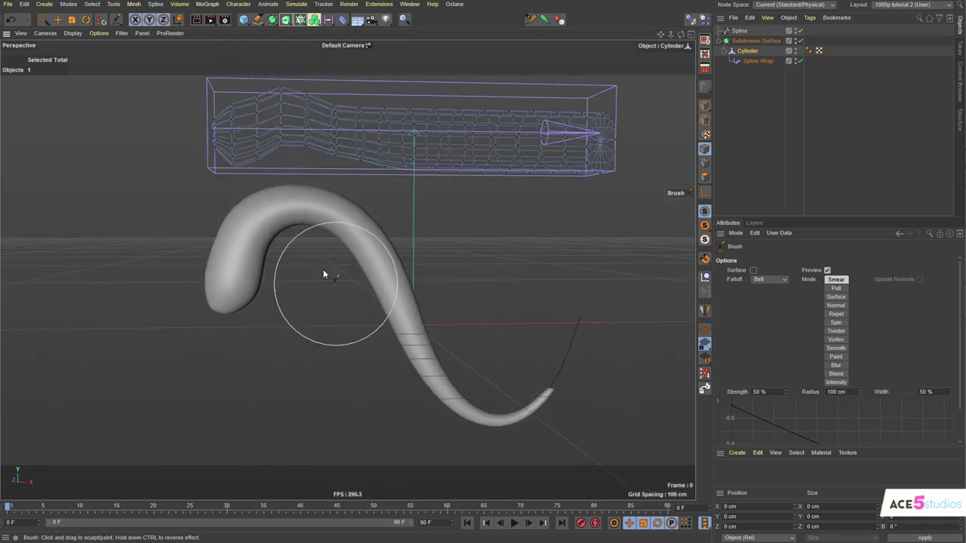
{"action": "key", "text": "ctrl+z"}
{"action": "key", "text": "ctrl+z"}
{"action": "key", "text": "ctrl+z"}
{"action": "key", "text": "ctrl+z"}
{"action": "key", "text": "ctrl+z"}
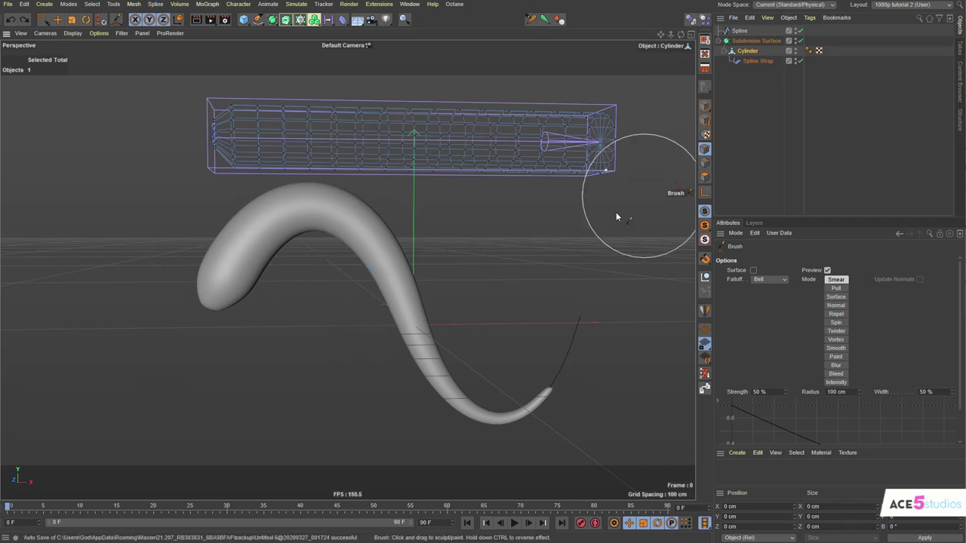
Enable Fix Bounding Box in the Spline Wrap's bounding box settings
{"action": "left_click", "coordinate": [761, 62]}
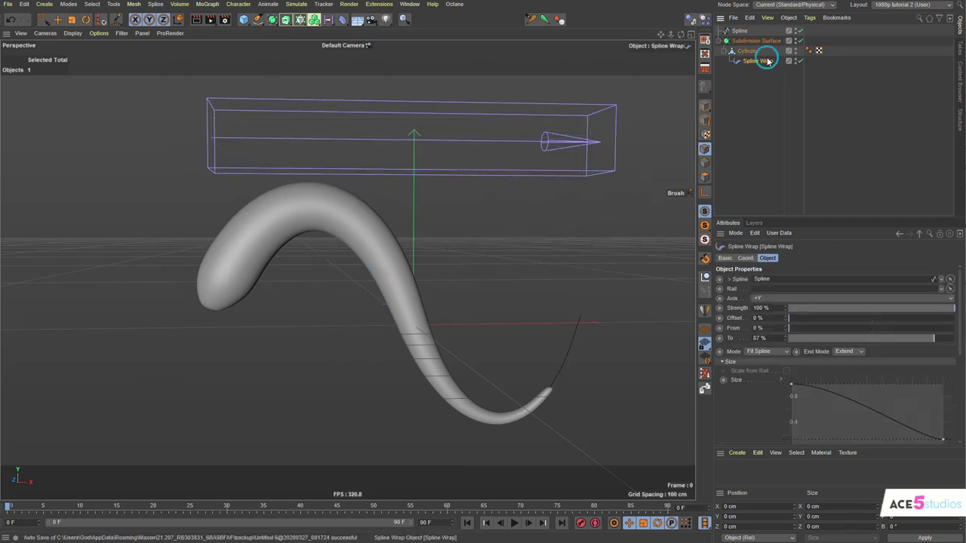
{"action": "left_click", "coordinate": [724, 362]}
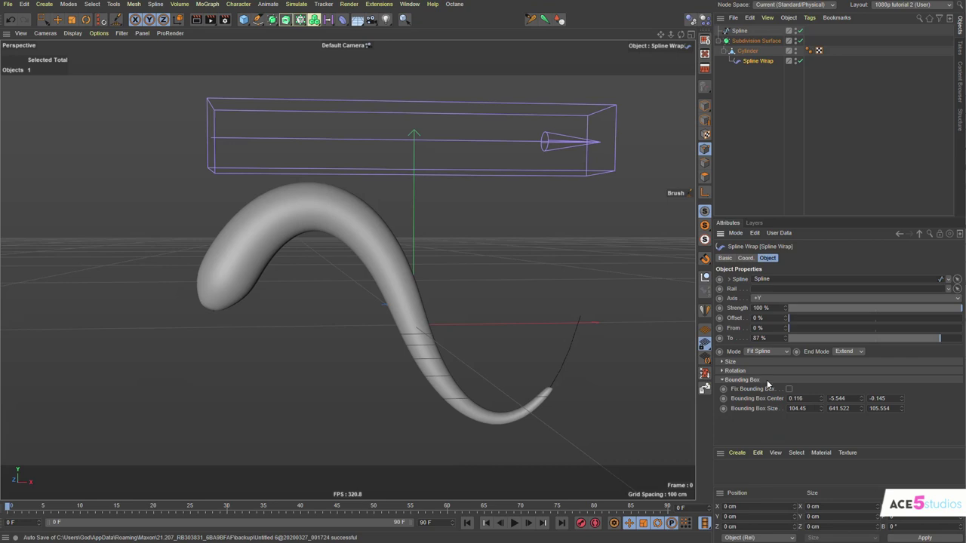
{"action": "left_click", "coordinate": [790, 389]}
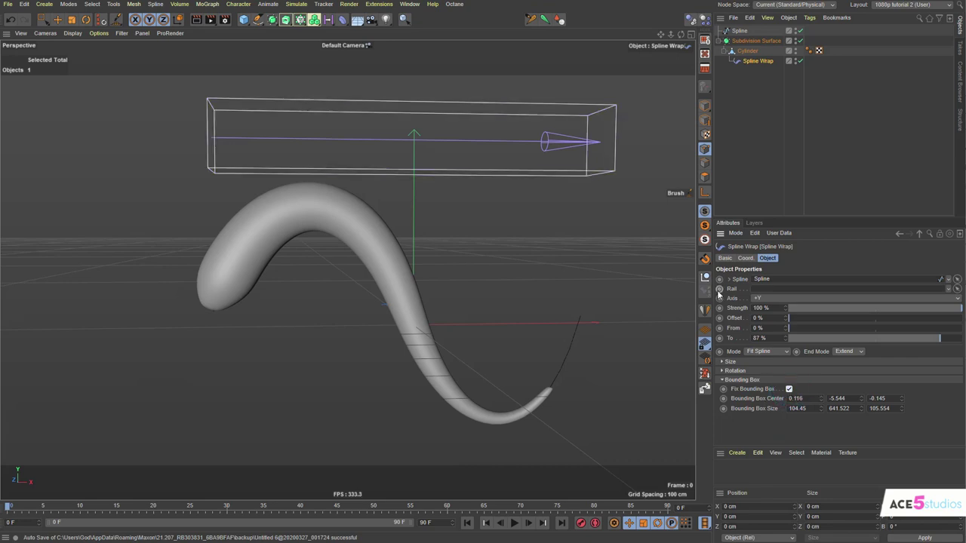
Smear the Cylinder's points with the Brush to dent its underside and bulge the thick end, undoing unwanted strokes
{"action": "left_click", "coordinate": [747, 51]}
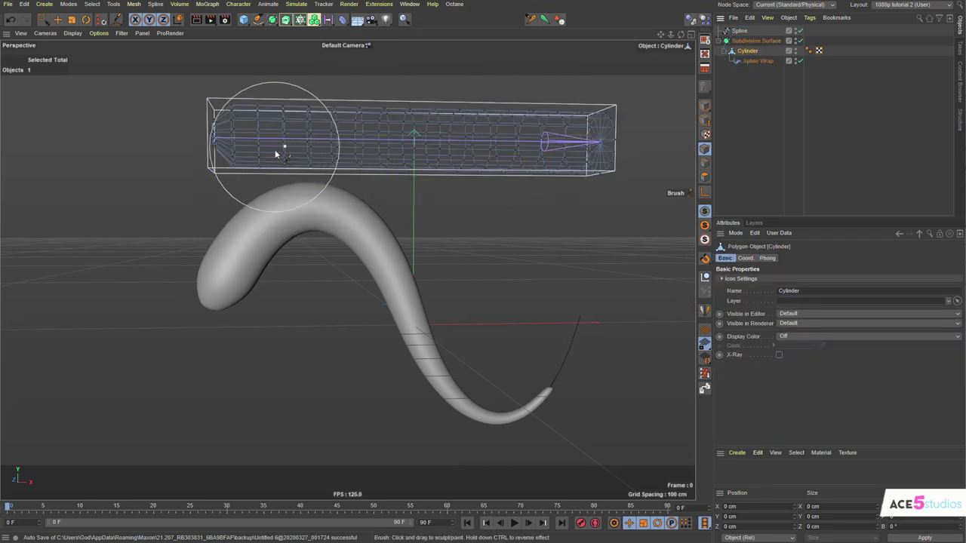
{"action": "mouse_move", "coordinate": [282, 165]}
{"action": "left_mouse_down"}
{"action": "mouse_move", "coordinate": [285, 204]}
{"action": "mouse_move", "coordinate": [293, 162]}
{"action": "mouse_move", "coordinate": [298, 204]}
{"action": "left_mouse_up"}
{"action": "left_click_drag", "start_coordinate": [315, 108], "coordinate": [320, 81]}
{"action": "key", "text": "ctrl+z"}
{"action": "key", "text": "ctrl+z"}
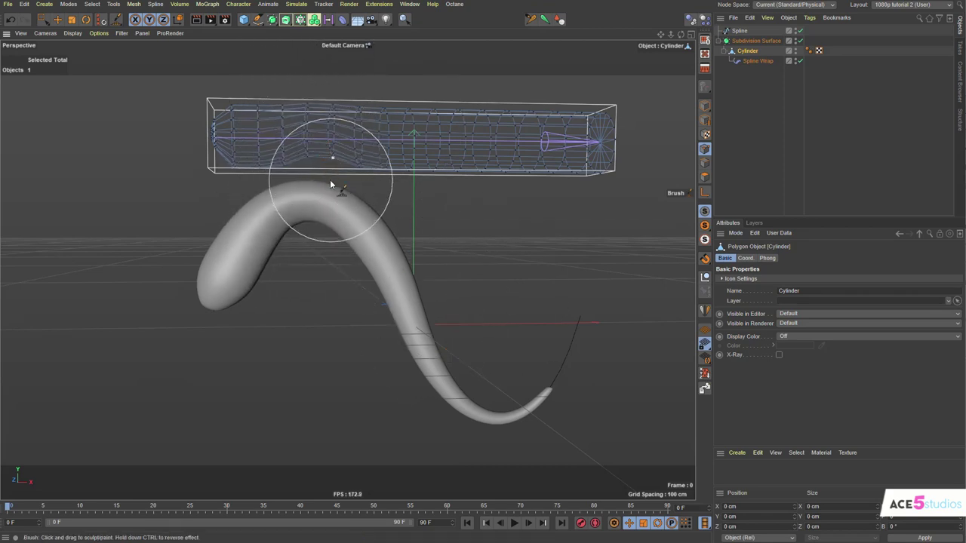
{"action": "mouse_move", "coordinate": [308, 200]}
{"action": "left_mouse_down"}
{"action": "mouse_move", "coordinate": [290, 160]}
{"action": "mouse_move", "coordinate": [261, 164]}
{"action": "mouse_move", "coordinate": [263, 181]}
{"action": "mouse_move", "coordinate": [237, 173]}
{"action": "mouse_move", "coordinate": [261, 171]}
{"action": "mouse_move", "coordinate": [250, 173]}
{"action": "left_mouse_up"}
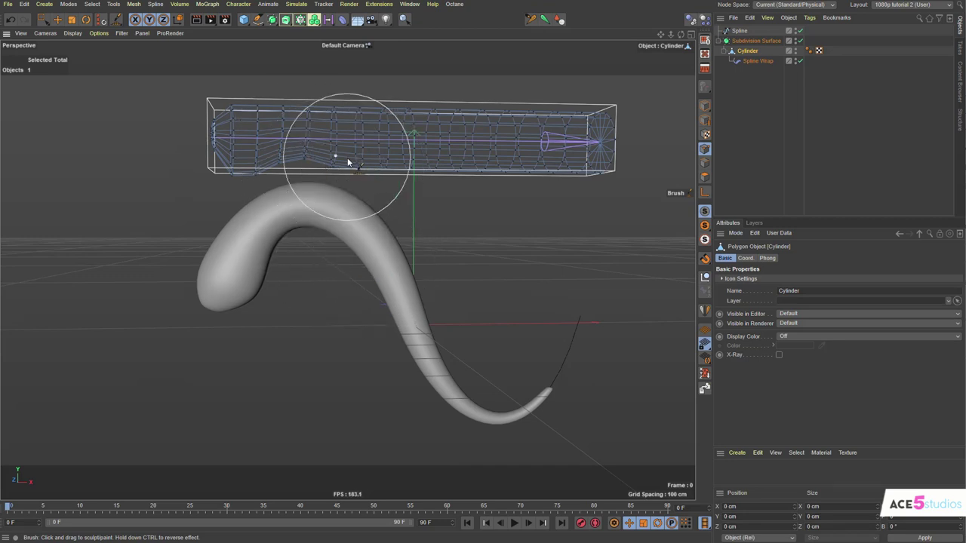
Switch to Edges mode and select a lengthwise side edge near the Cylinder's thick end with the Move tool
{"action": "left_click_drag", "start_coordinate": [297, 125], "coordinate": [282, 185], "text": "alt"}
{"action": "scroll", "coordinate": [281, 185], "scroll_direction": "up", "scroll_amount": 2}
{"action": "left_click", "coordinate": [704, 164]}
{"action": "left_click", "coordinate": [58, 20]}
{"action": "left_click", "coordinate": [332, 178]}
{"action": "left_click_drag", "start_coordinate": [351, 175], "coordinate": [287, 160], "text": "alt"}
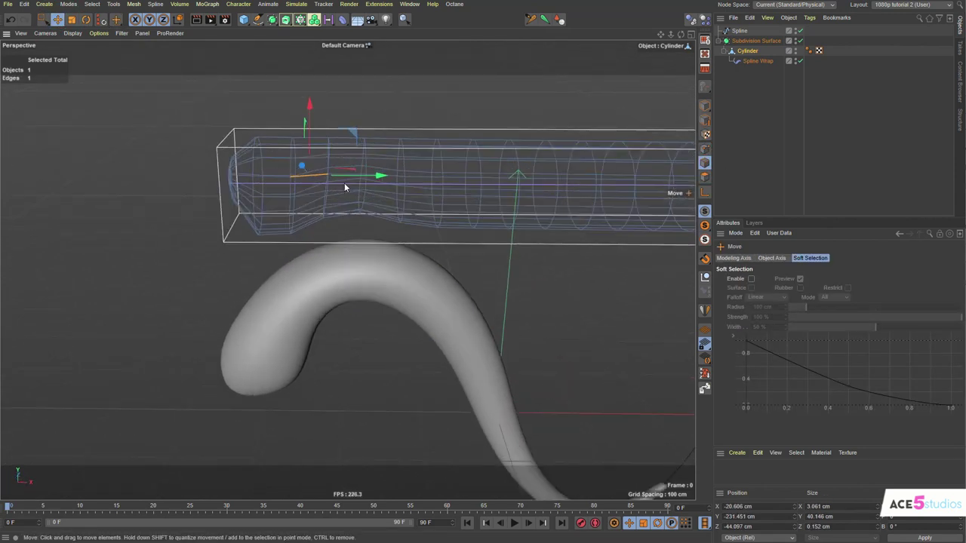
Select two opposite lengthwise edges, one on each side of the Cylinder, above the dented area
{"action": "left_click_drag", "start_coordinate": [343, 177], "coordinate": [419, 183], "text": "alt"}
{"action": "left_click", "coordinate": [448, 208]}
{"action": "left_click", "coordinate": [347, 175]}
{"action": "left_click_drag", "start_coordinate": [309, 184], "coordinate": [321, 137], "text": "alt"}
{"action": "left_click_drag", "start_coordinate": [331, 81], "coordinate": [391, 87]}
{"action": "left_click_drag", "start_coordinate": [280, 175], "coordinate": [327, 155], "text": "alt"}
{"action": "left_click_drag", "start_coordinate": [327, 156], "coordinate": [368, 140], "text": "alt"}
{"action": "left_click", "coordinate": [283, 192], "text": "shift"}
{"action": "left_click_drag", "start_coordinate": [318, 162], "coordinate": [189, 151], "text": "alt"}
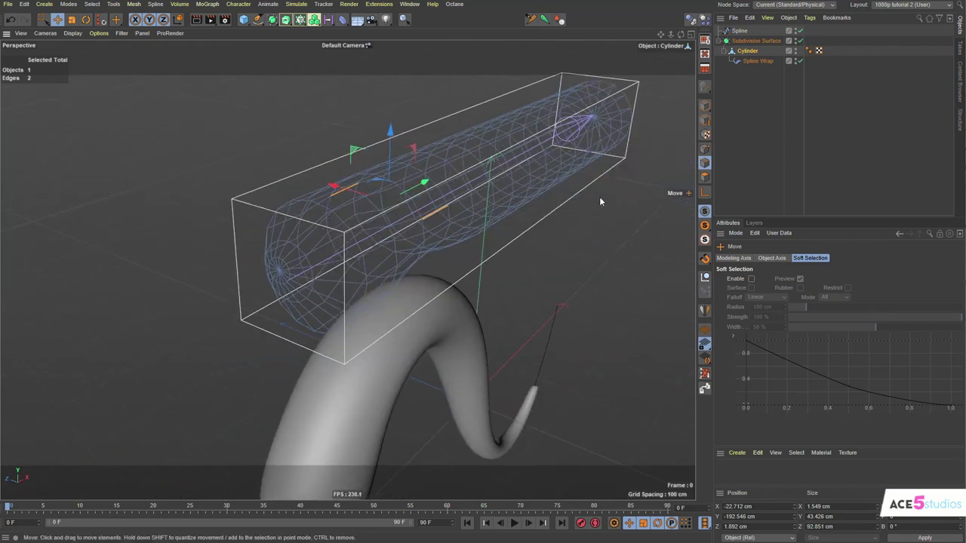
Activate the Scale tool and enable Soft Selection with a radius of 33 cm
{"action": "left_click", "coordinate": [71, 19]}
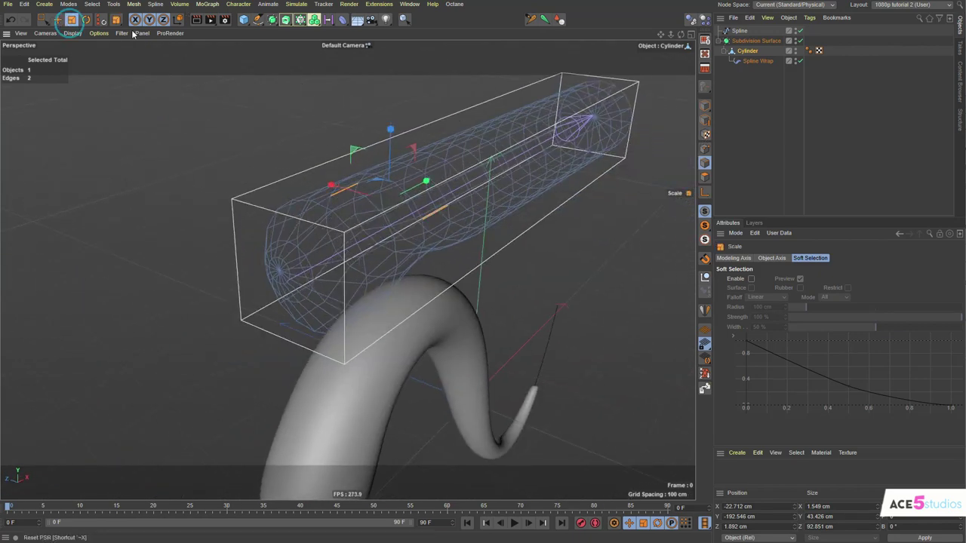
{"action": "left_click", "coordinate": [750, 279]}
{"action": "left_click_drag", "start_coordinate": [423, 249], "coordinate": [434, 280], "text": "alt"}
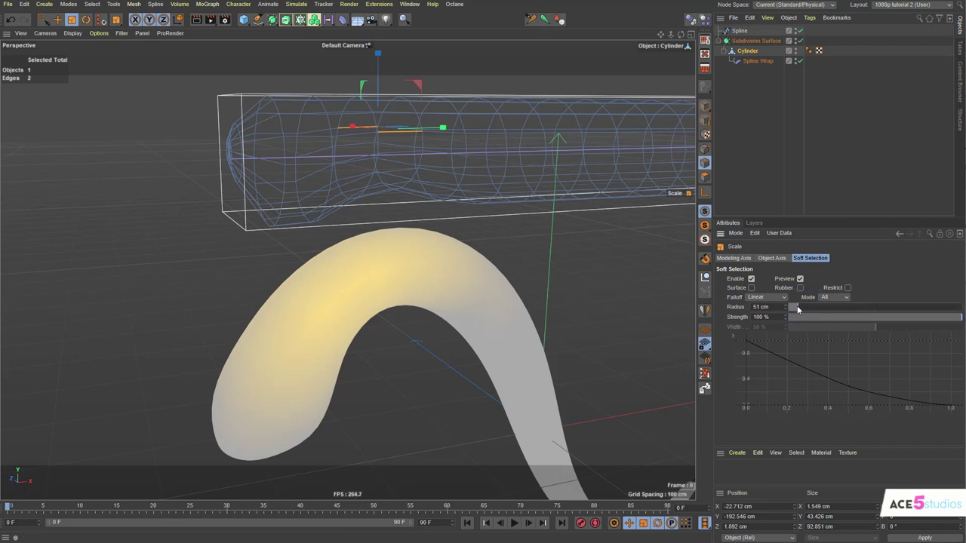
{"action": "left_click_drag", "start_coordinate": [797, 309], "coordinate": [794, 309]}
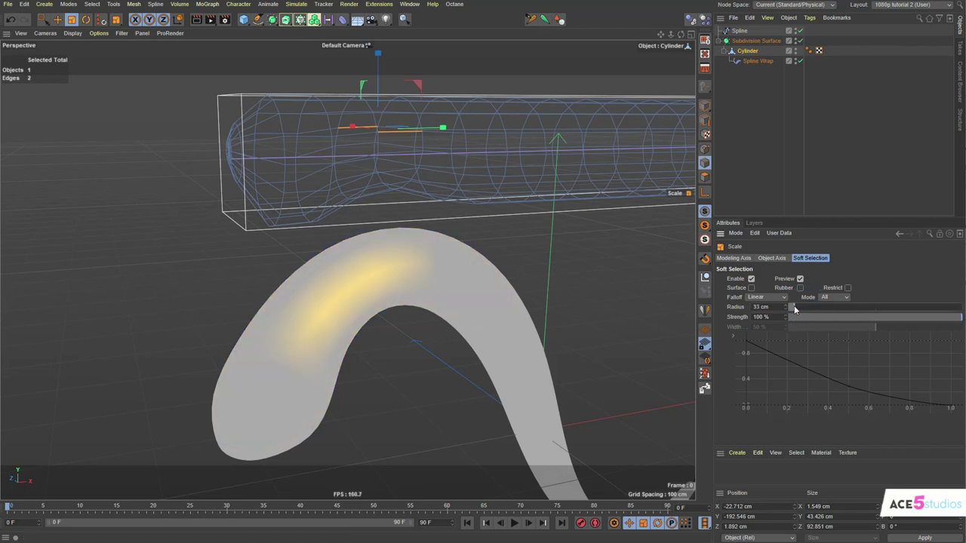
{"action": "left_click_drag", "start_coordinate": [397, 292], "coordinate": [293, 310], "text": "alt"}
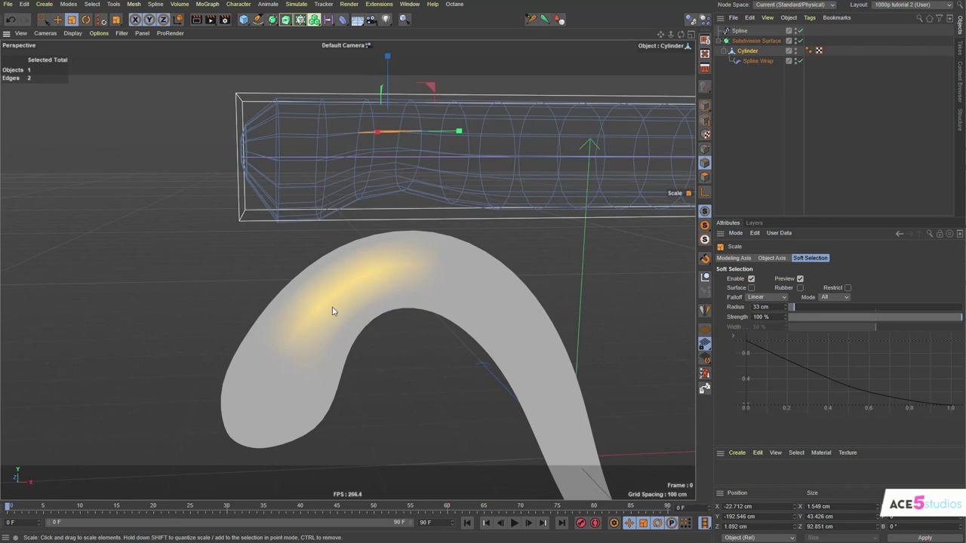
Select the next pair of opposite side edges and scale them apart in Z to about 362 cm
{"action": "left_click_drag", "start_coordinate": [474, 113], "coordinate": [446, 134], "text": "alt"}
{"action": "left_click", "coordinate": [444, 133]}
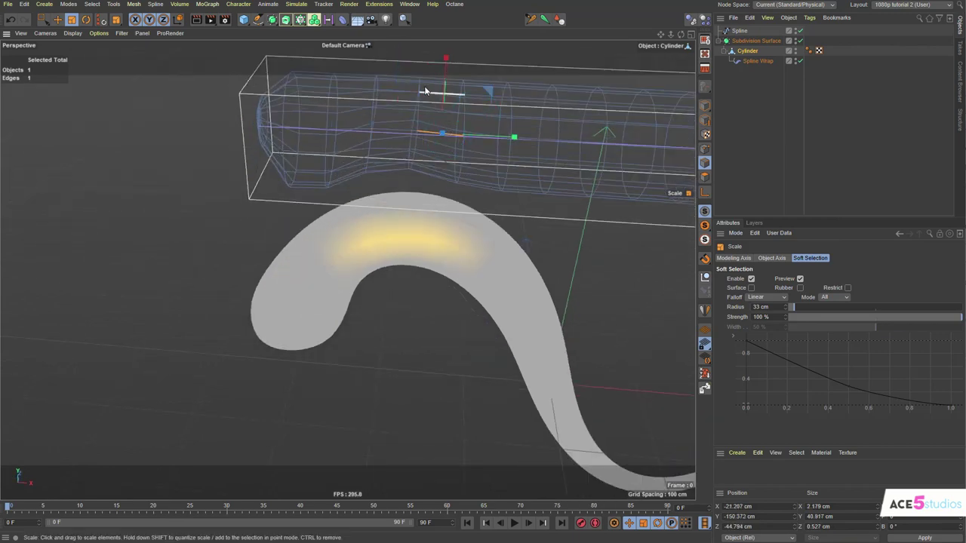
{"action": "left_click_drag", "start_coordinate": [383, 91], "coordinate": [578, 97], "text": "alt"}
{"action": "left_click", "coordinate": [313, 136], "text": "shift"}
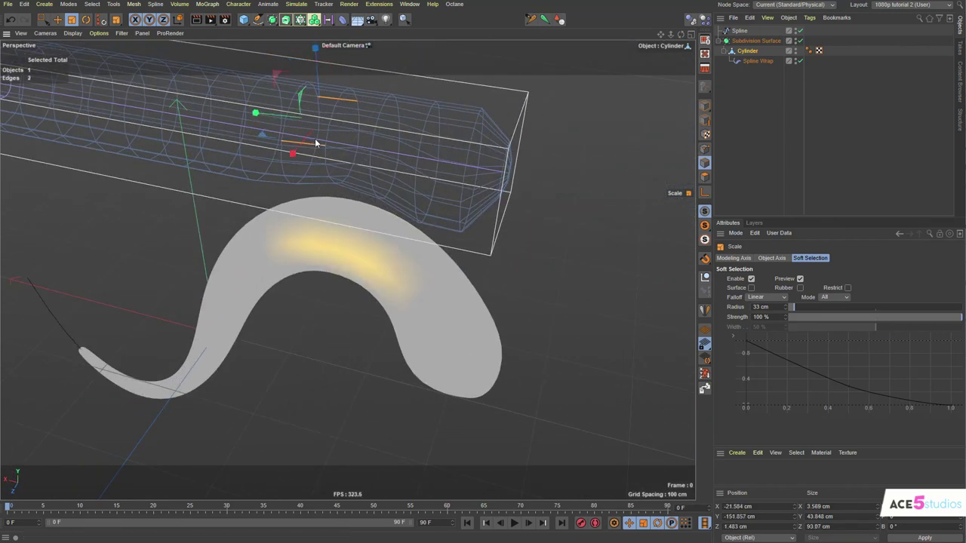
{"action": "left_click_drag", "start_coordinate": [328, 140], "coordinate": [126, 195], "text": "alt"}
{"action": "left_click_drag", "start_coordinate": [498, 358], "coordinate": [473, 299], "text": "alt"}
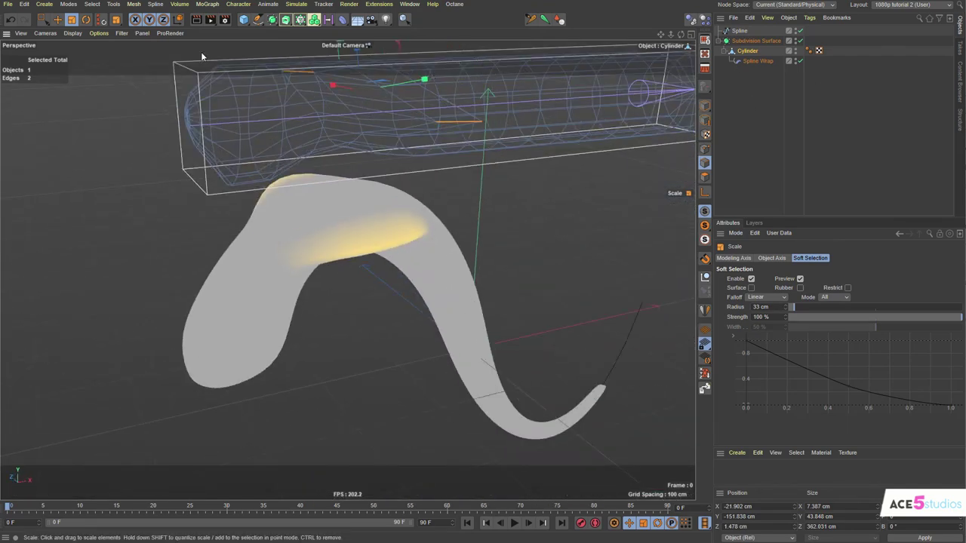
Switch to Model mode and inspect the flared sides of the wrapped shape from several angles
{"action": "left_click", "coordinate": [705, 105]}
{"action": "left_click_drag", "start_coordinate": [297, 245], "coordinate": [366, 232], "text": "alt"}
{"action": "middle_click_drag", "start_coordinate": [453, 255], "coordinate": [408, 224], "text": "alt"}
{"action": "left_click_drag", "start_coordinate": [406, 229], "coordinate": [347, 199], "text": "alt"}
{"action": "left_click_drag", "start_coordinate": [429, 269], "coordinate": [366, 224], "text": "alt"}
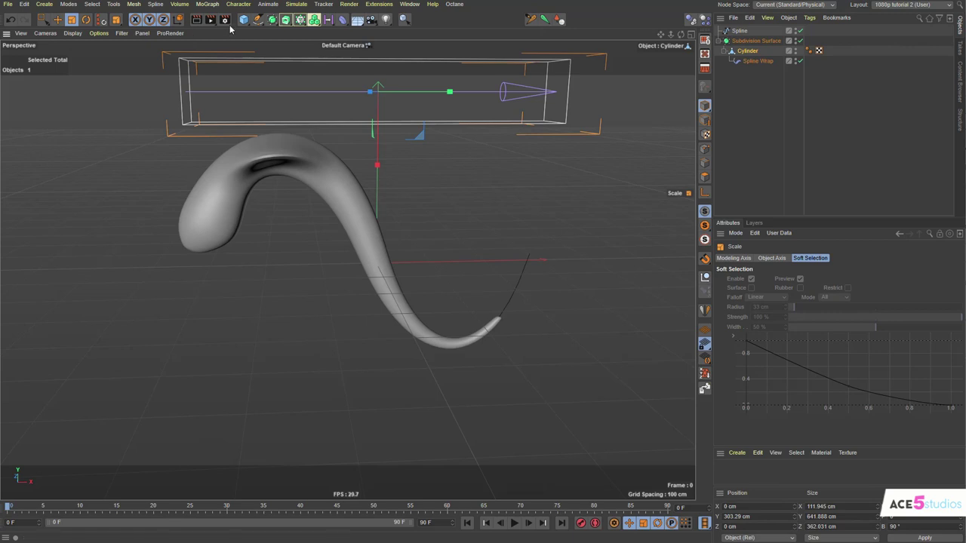
Add a Torus with a ring radius of about 122.6 cm and a pipe radius of about 12.8 cm
{"action": "left_click_drag", "start_coordinate": [243, 20], "coordinate": [265, 65]}
{"action": "mouse_move", "coordinate": [435, 264]}
{"action": "left_mouse_down"}
{"action": "mouse_move", "coordinate": [468, 264]}
{"action": "mouse_move", "coordinate": [449, 270]}
{"action": "left_mouse_up"}
{"action": "right_click_drag", "start_coordinate": [449, 265], "coordinate": [465, 254], "text": "alt"}
{"action": "left_click_drag", "start_coordinate": [451, 259], "coordinate": [359, 211]}
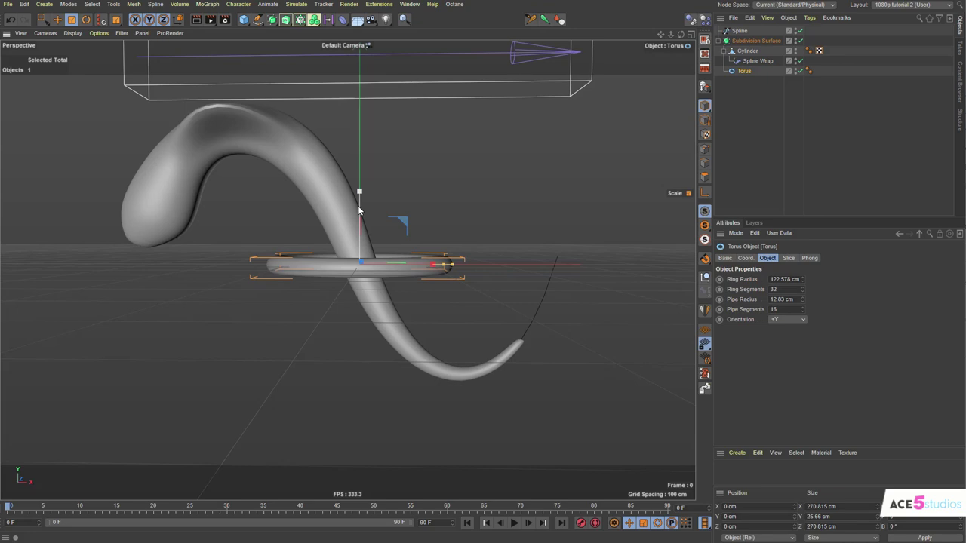
Put the Torus inside a new Cloner and move the Cloner out of the Subdivision Surface to the top level
{"action": "middle_click_drag", "start_coordinate": [341, 147], "coordinate": [409, 367], "text": "alt"}
{"action": "left_click_drag", "start_coordinate": [400, 409], "coordinate": [397, 400], "text": "alt"}
{"action": "left_click", "coordinate": [301, 20], "text": "alt"}
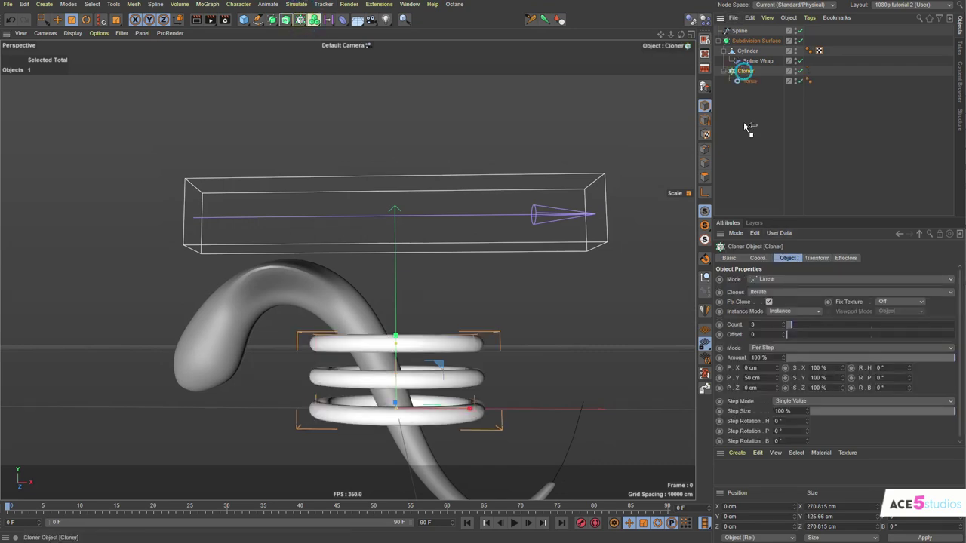
{"action": "left_click_drag", "start_coordinate": [744, 127], "coordinate": [744, 129]}
{"action": "left_click", "coordinate": [719, 40]}
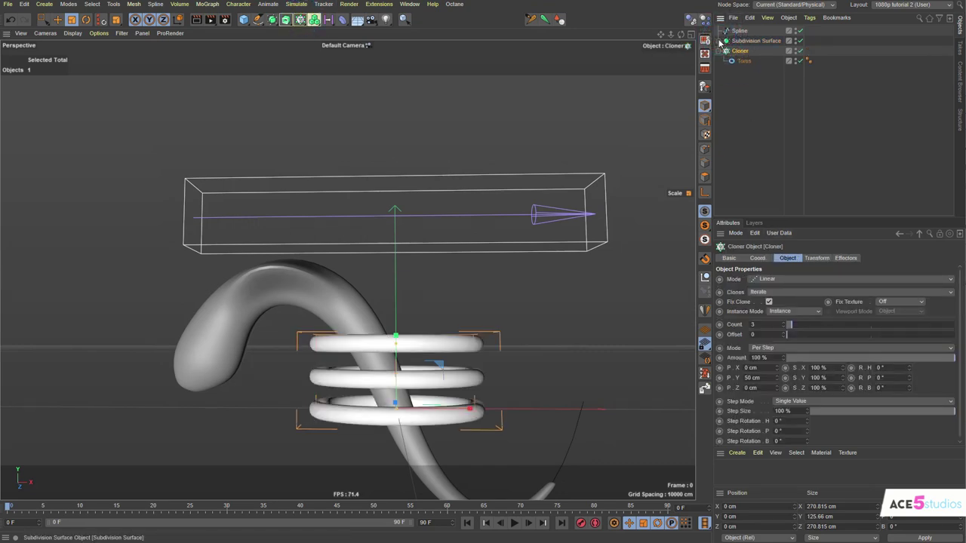
{"action": "left_click", "coordinate": [722, 41]}
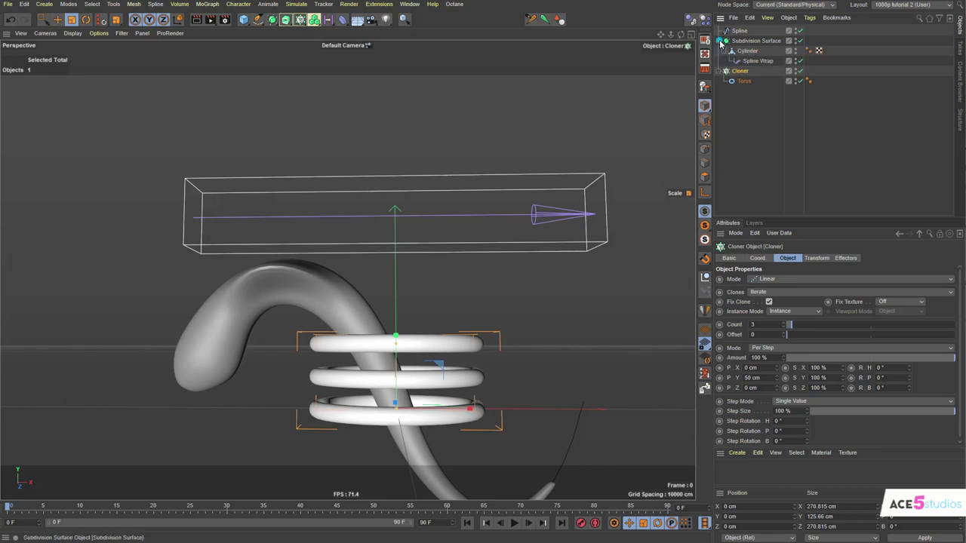
{"action": "left_click", "coordinate": [723, 40]}
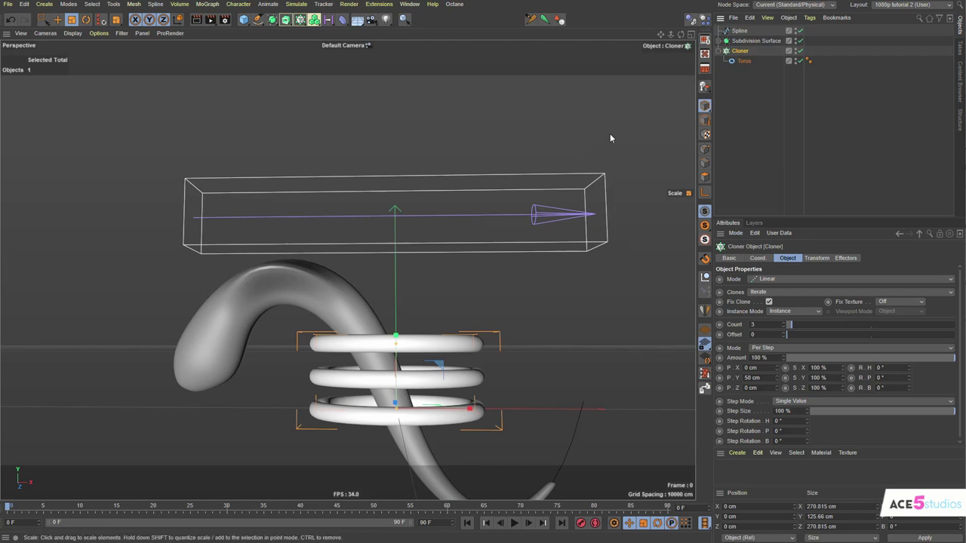
Increase the Cloner's count to 9 and frame the stack of rings
{"action": "scroll", "coordinate": [758, 326], "scroll_direction": "up", "scroll_amount": 6}
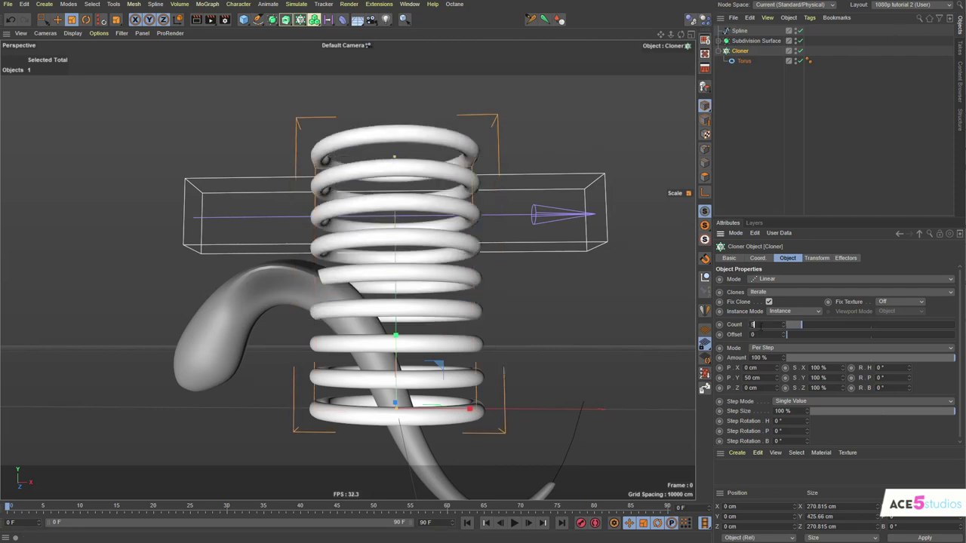
{"action": "middle_click_drag", "start_coordinate": [453, 253], "coordinate": [453, 227], "text": "alt"}
{"action": "right_click_drag", "start_coordinate": [453, 226], "coordinate": [427, 262], "text": "alt"}
{"action": "left_click_drag", "start_coordinate": [446, 207], "coordinate": [444, 232], "text": "alt"}
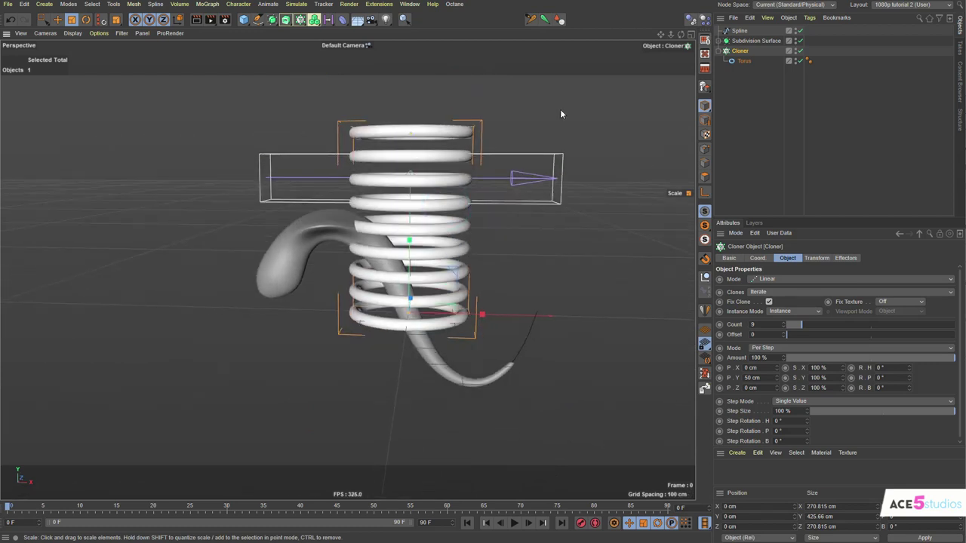
Set the Cloner to Object mode and assign the Spline as the object to clone onto
{"action": "left_click", "coordinate": [768, 279]}
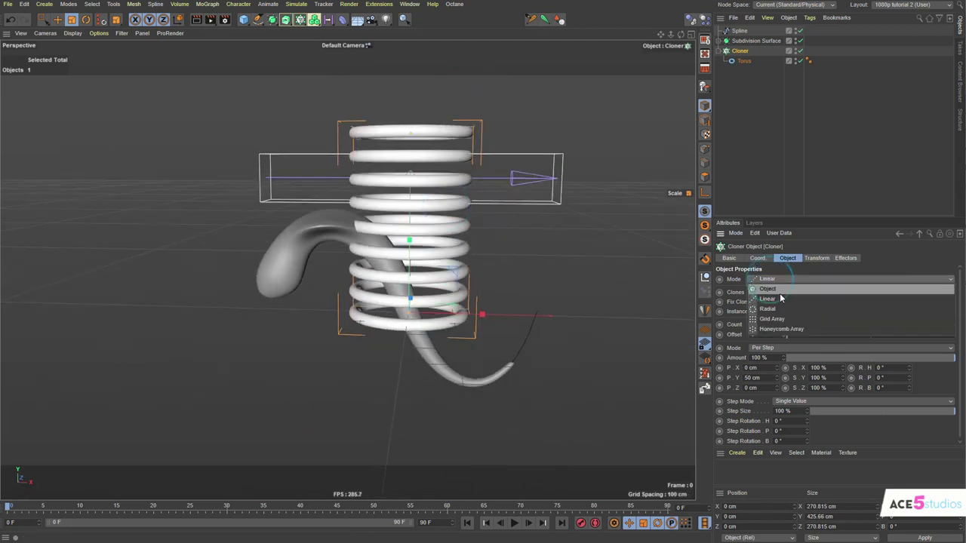
{"action": "left_click", "coordinate": [783, 289]}
{"action": "left_click_drag", "start_coordinate": [736, 30], "coordinate": [777, 325]}
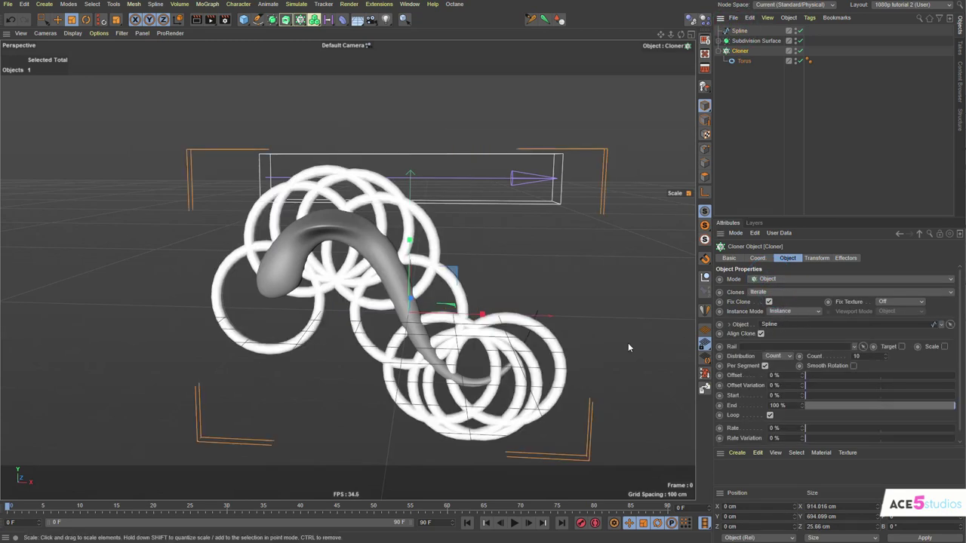
Set the clones' pitch rotation to 90° in the Cloner's transform settings
{"action": "left_click", "coordinate": [744, 60]}
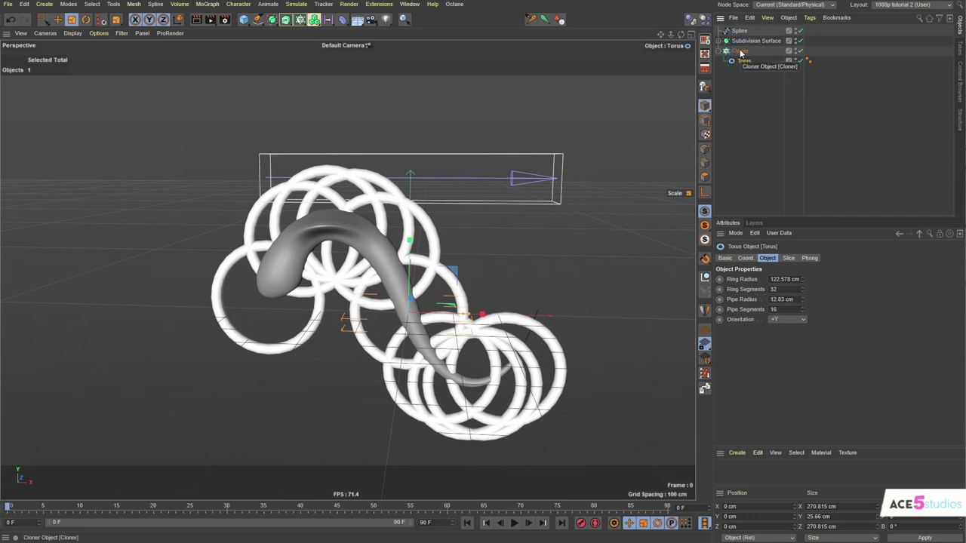
{"action": "left_click", "coordinate": [740, 50]}
{"action": "left_click", "coordinate": [817, 258]}
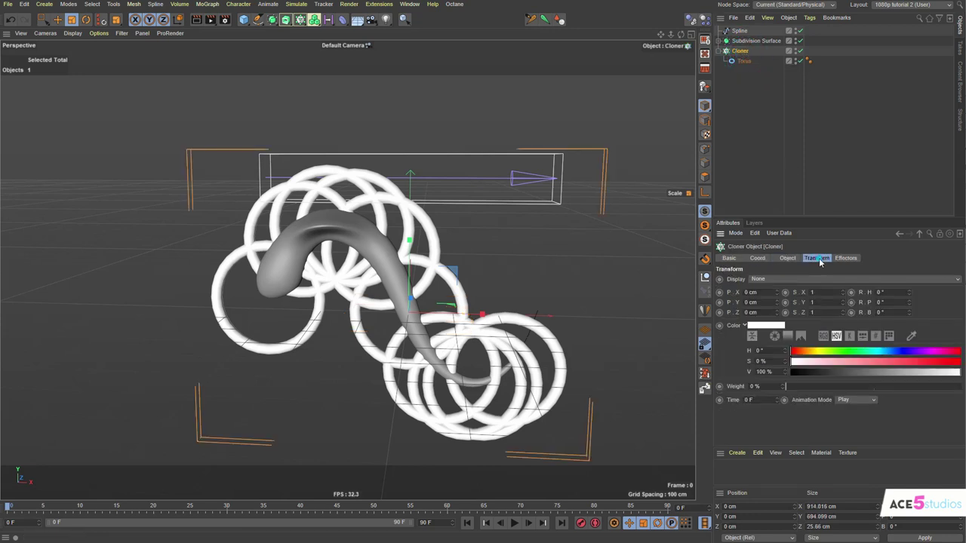
{"action": "left_click_drag", "start_coordinate": [908, 292], "coordinate": [894, 297]}
{"action": "key", "text": "Return"}
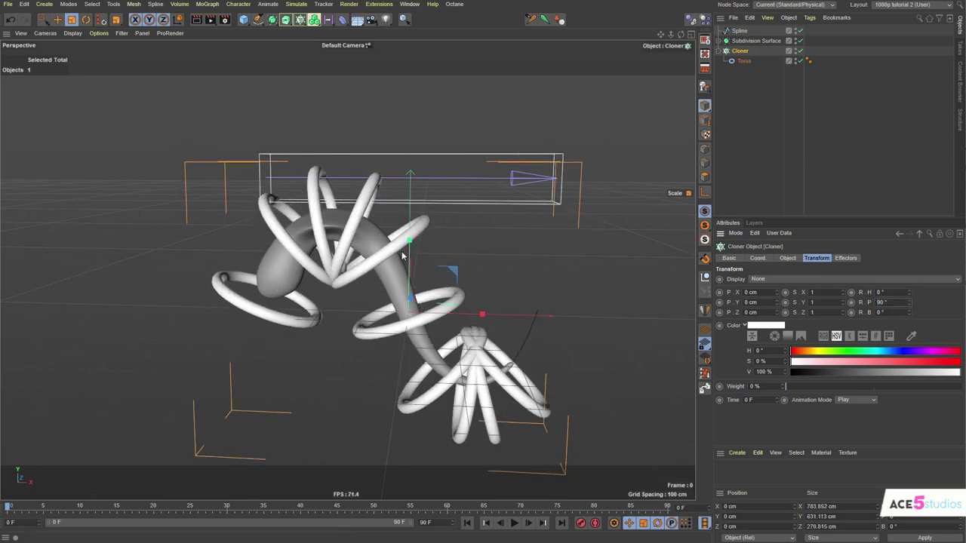
{"action": "left_click_drag", "start_coordinate": [395, 243], "coordinate": [421, 261], "text": "alt"}
Reset the clones' pitch rotation to 0° and return the Cloner to Linear mode
{"action": "double_click", "coordinate": [884, 301]}
{"action": "type", "text": "0"}
{"action": "key", "text": "Return"}
{"action": "left_click", "coordinate": [787, 259]}
{"action": "left_click", "coordinate": [777, 279]}
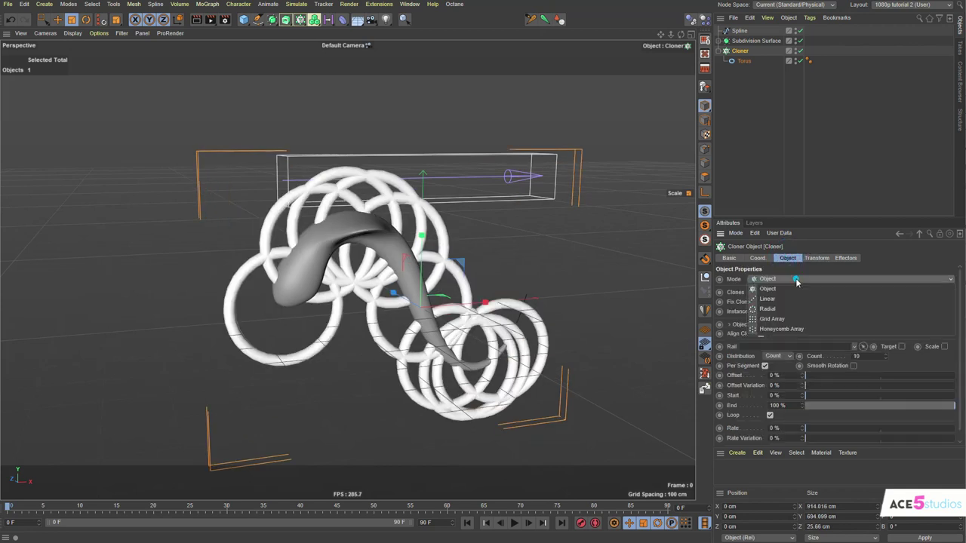
{"action": "left_click", "coordinate": [785, 289]}
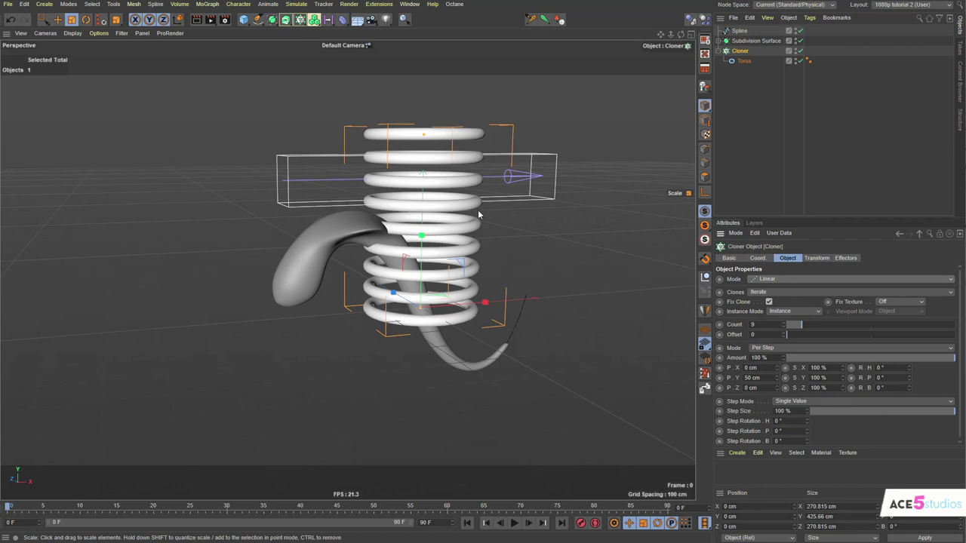
Add a Spline Wrap deformer to the scene
{"action": "left_click_drag", "start_coordinate": [392, 250], "coordinate": [356, 252], "text": "alt"}
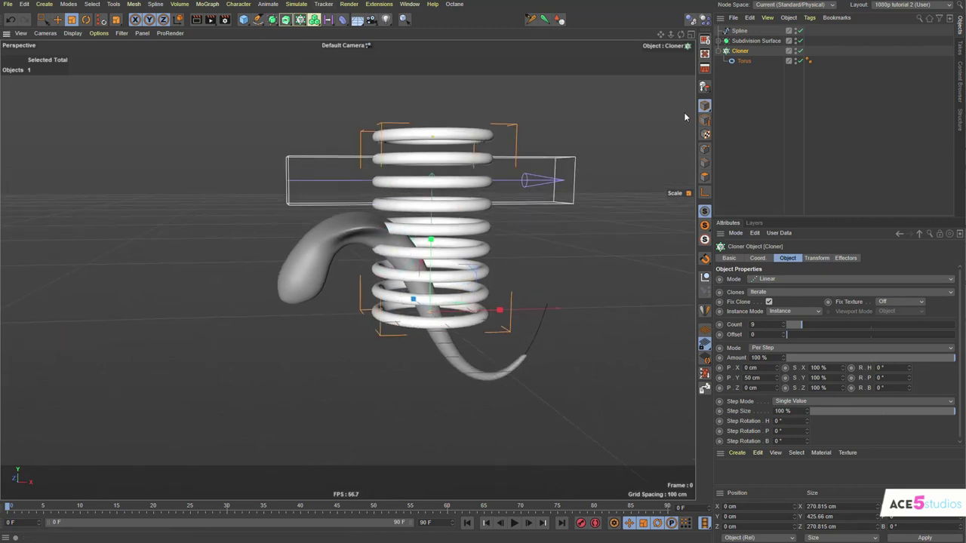
{"action": "left_click", "coordinate": [341, 20]}
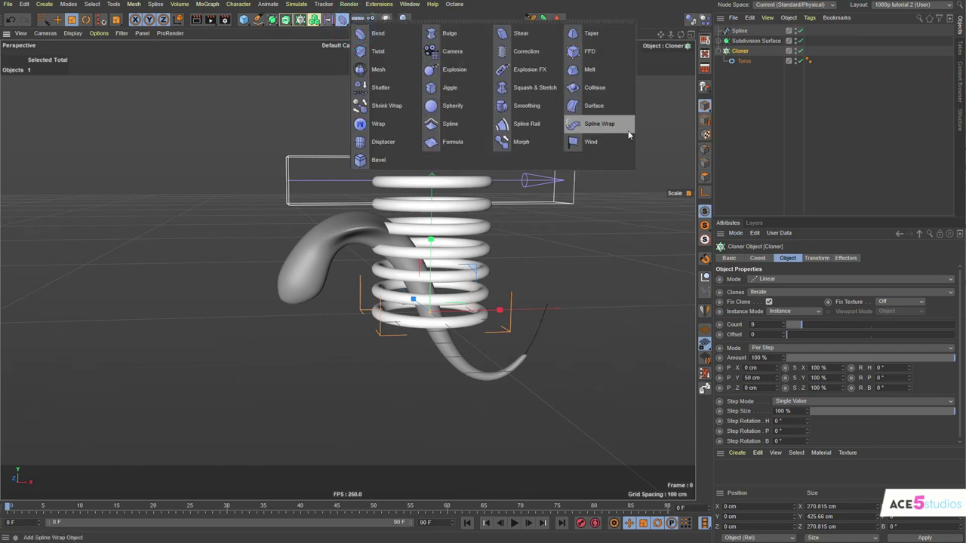
{"action": "left_click", "coordinate": [595, 124]}
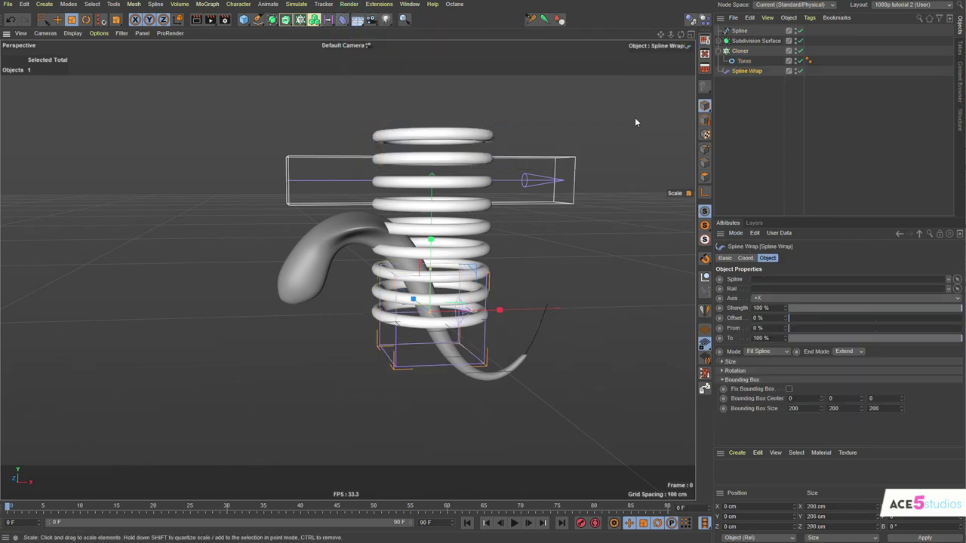
Try nesting the Spline Wrap under the Cloner above the Torus, and move it back out of the hierarchy
{"action": "left_click", "coordinate": [720, 51]}
{"action": "left_click", "coordinate": [720, 51]}
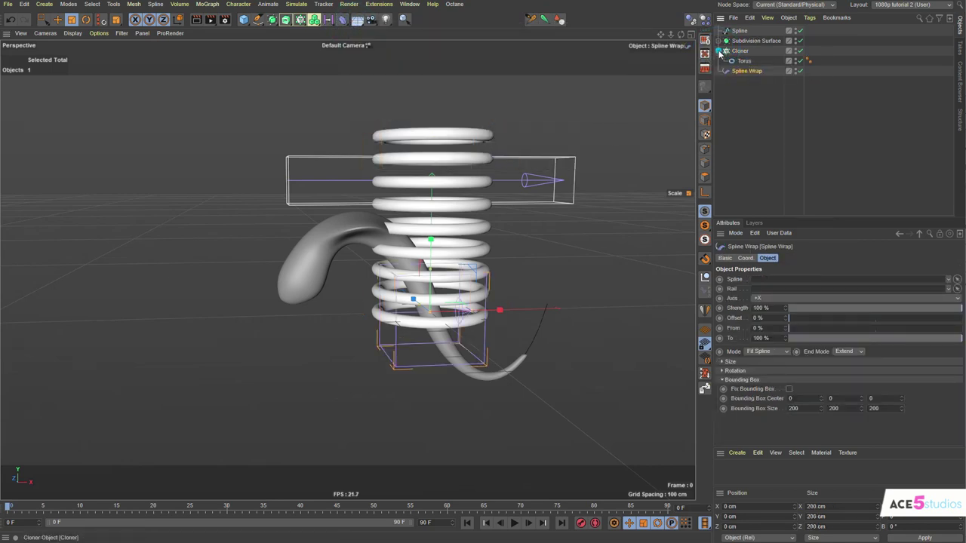
{"action": "left_click_drag", "start_coordinate": [740, 72], "coordinate": [739, 51]}
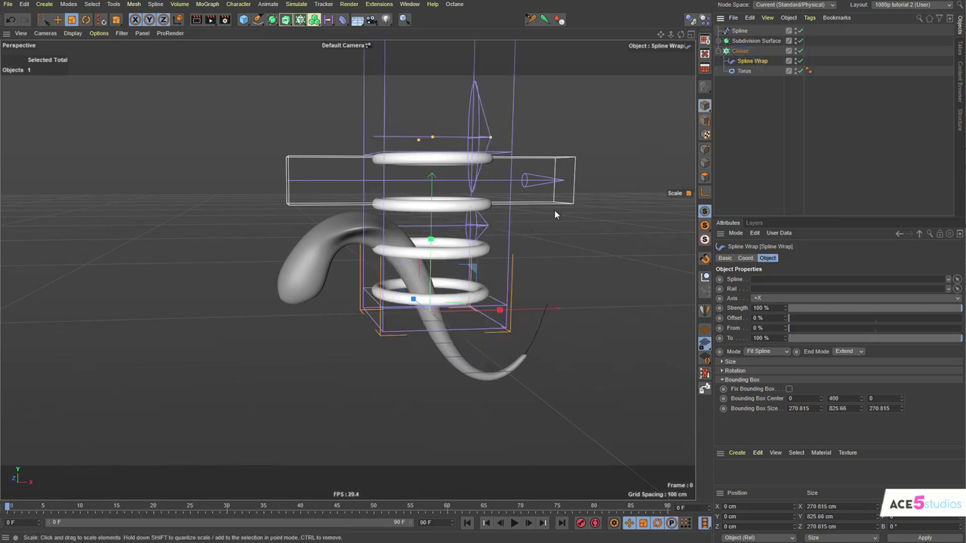
{"action": "left_click_drag", "start_coordinate": [744, 60], "coordinate": [732, 87]}
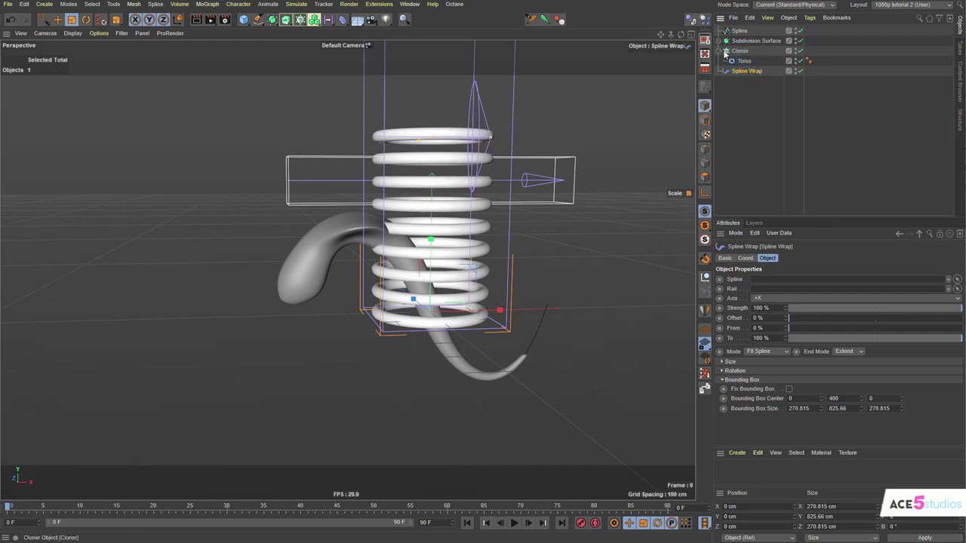
Group the Cloner into a Null and place the Spline Wrap inside that Null, above the Cloner
{"action": "left_click", "coordinate": [719, 51]}
{"action": "left_click", "coordinate": [738, 52]}
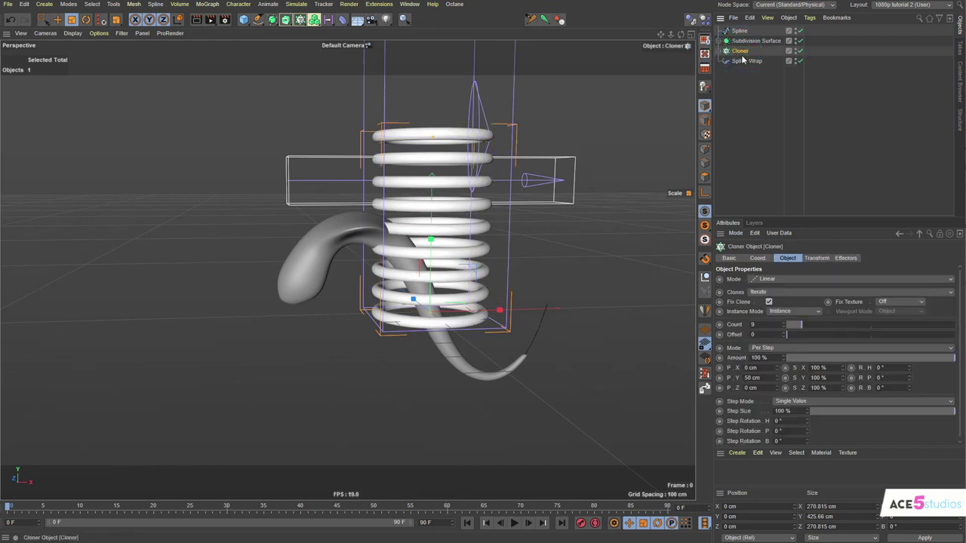
{"action": "key", "text": "alt+g"}
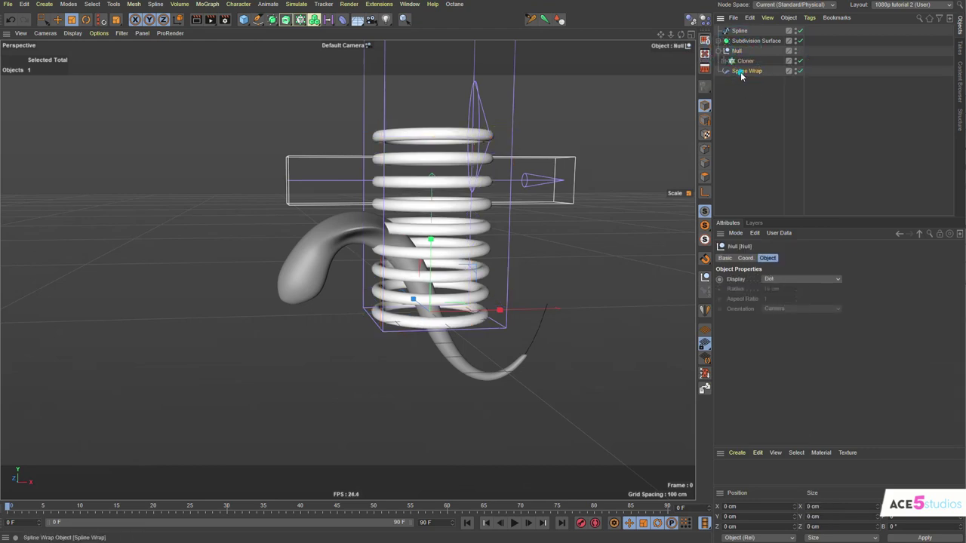
{"action": "left_click_drag", "start_coordinate": [741, 74], "coordinate": [743, 62]}
{"action": "left_click", "coordinate": [742, 71]}
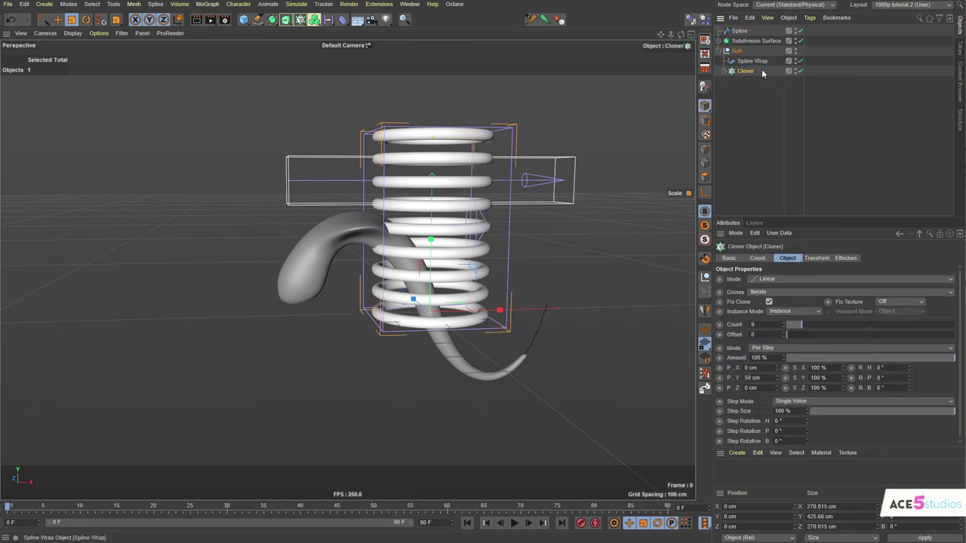
{"action": "left_click", "coordinate": [736, 51]}
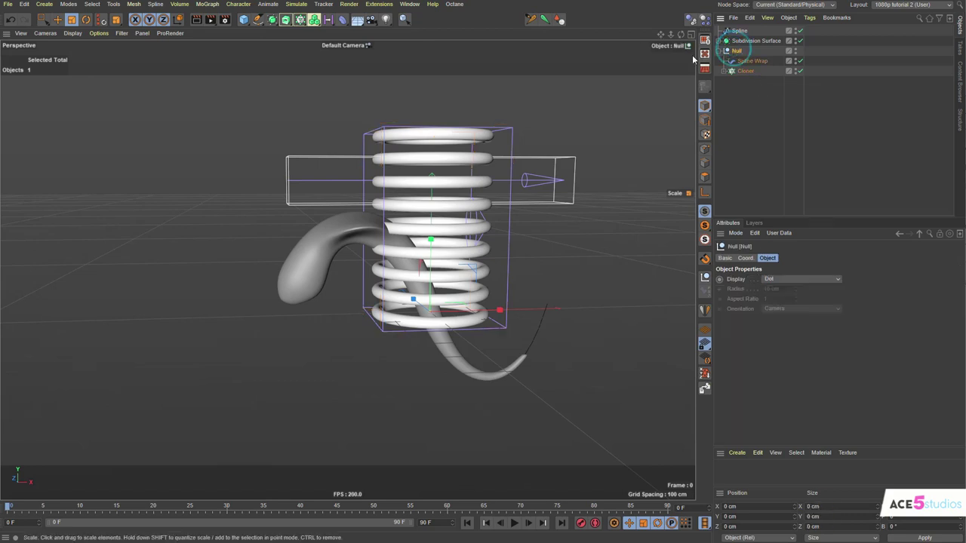
Rotate the Spline Wrap to -90° bank so its axis runs up the stack of rings
{"action": "left_click", "coordinate": [757, 62]}
{"action": "left_click_drag", "start_coordinate": [473, 222], "coordinate": [442, 217], "text": "alt"}
{"action": "right_click_drag", "start_coordinate": [435, 220], "coordinate": [450, 218], "text": "alt"}
{"action": "scroll", "coordinate": [451, 222], "scroll_direction": "up", "scroll_amount": 2}
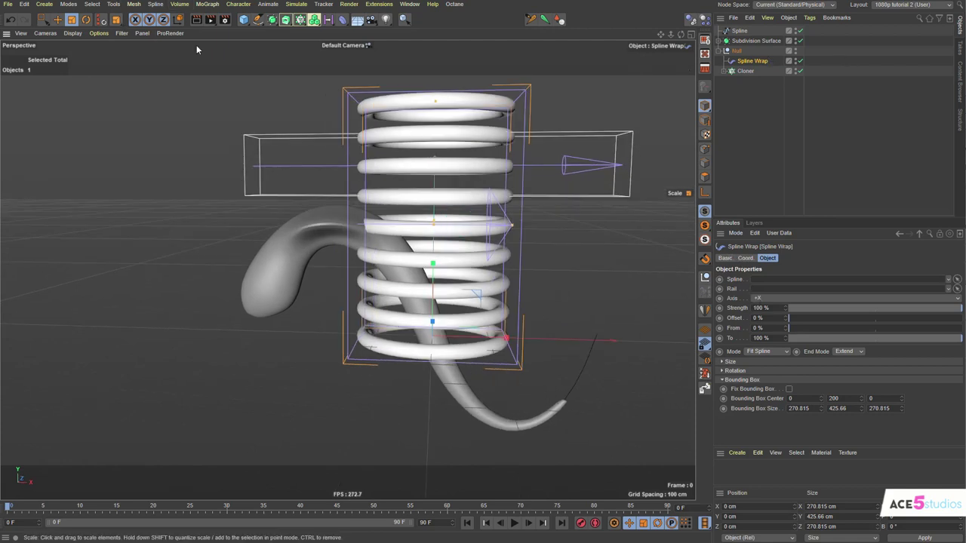
{"action": "left_click", "coordinate": [86, 19]}
{"action": "left_click_drag", "start_coordinate": [453, 305], "coordinate": [386, 298]}
{"action": "left_click_drag", "start_coordinate": [455, 224], "coordinate": [483, 238], "text": "alt"}
Assign the Spline object as the spline of the Spline Wrap in the Null
{"action": "left_click", "coordinate": [747, 65]}
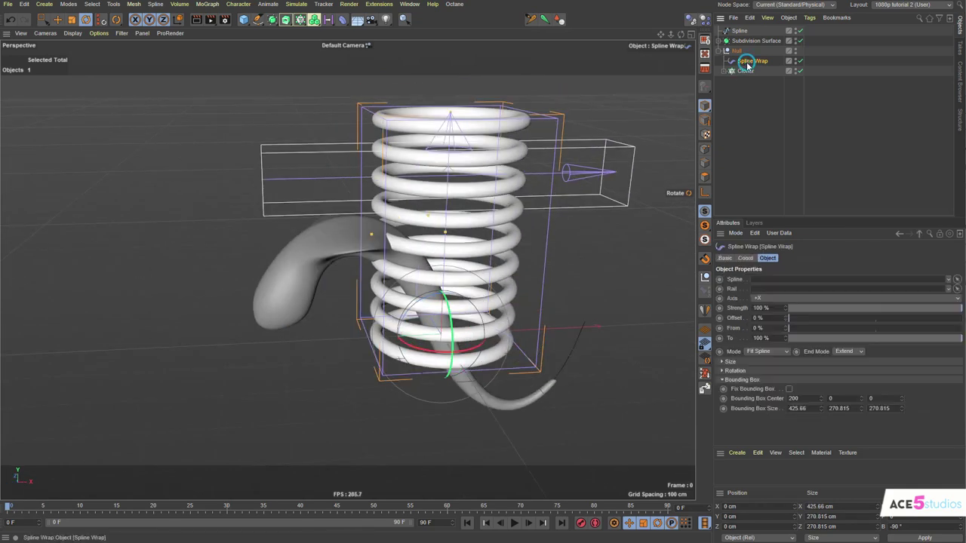
{"action": "left_click", "coordinate": [739, 31]}
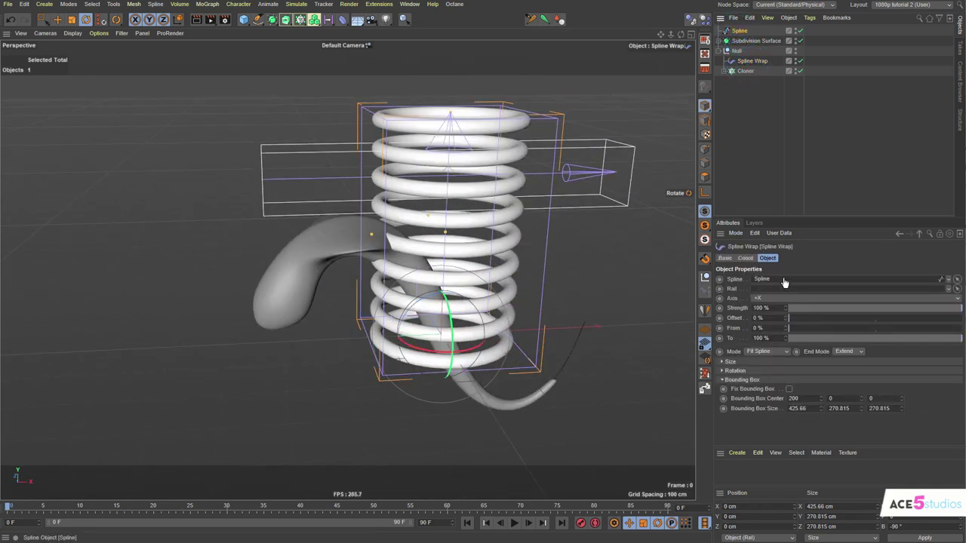
{"action": "left_click_drag", "start_coordinate": [521, 313], "coordinate": [472, 286], "text": "alt"}
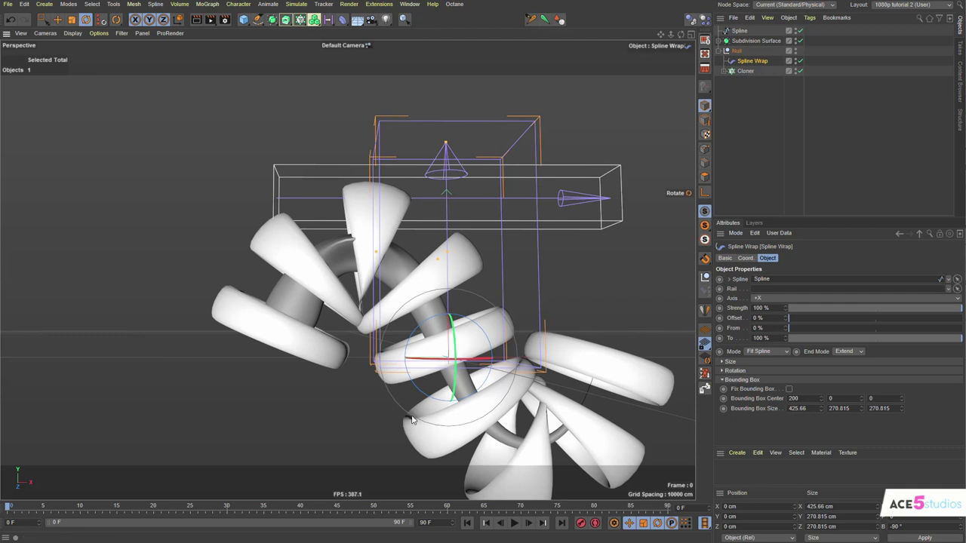
{"action": "middle_click_drag", "start_coordinate": [498, 398], "coordinate": [432, 304], "text": "alt"}
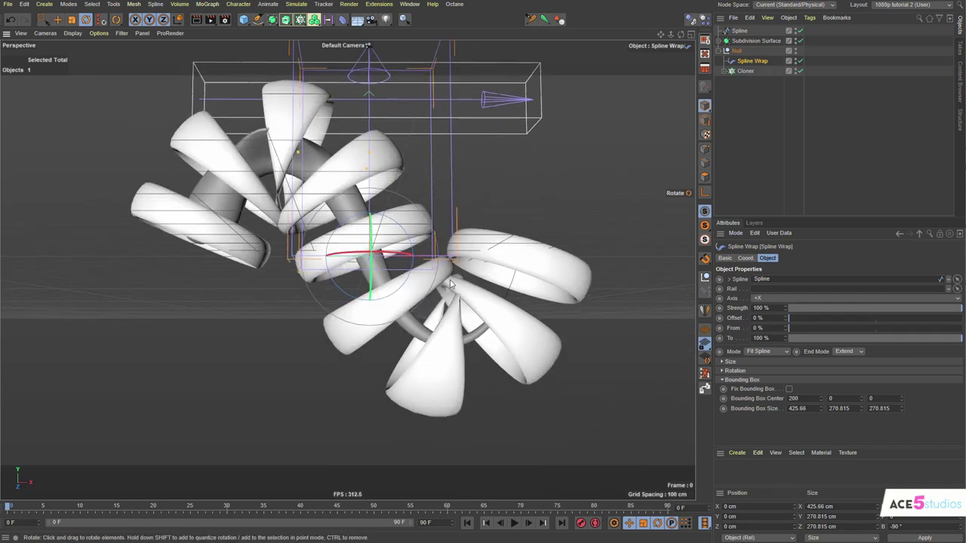
Raise the Cloner's count to 33 and disable the Spline Wrap to view the undeformed ring stack
{"action": "left_click", "coordinate": [744, 70]}
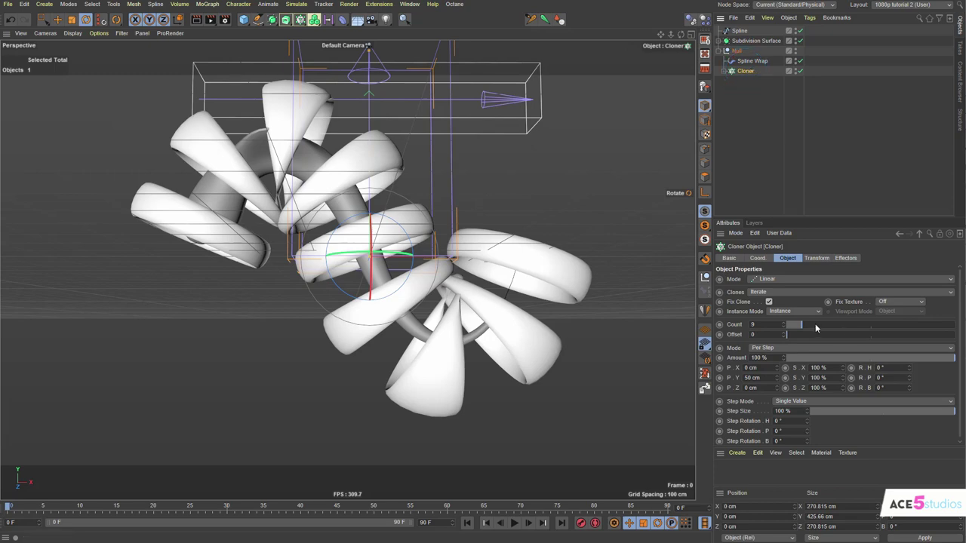
{"action": "left_click_drag", "start_coordinate": [815, 327], "coordinate": [842, 326]}
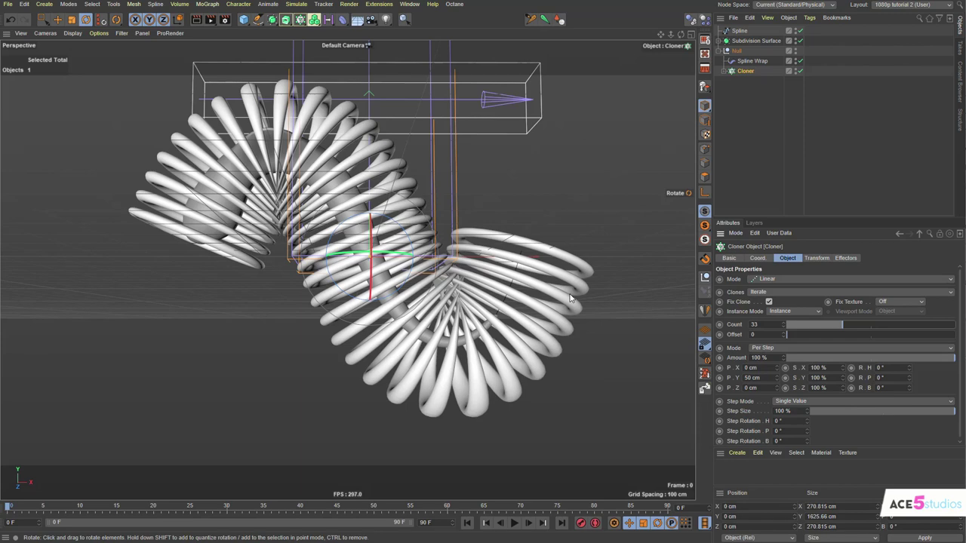
{"action": "left_click", "coordinate": [800, 60]}
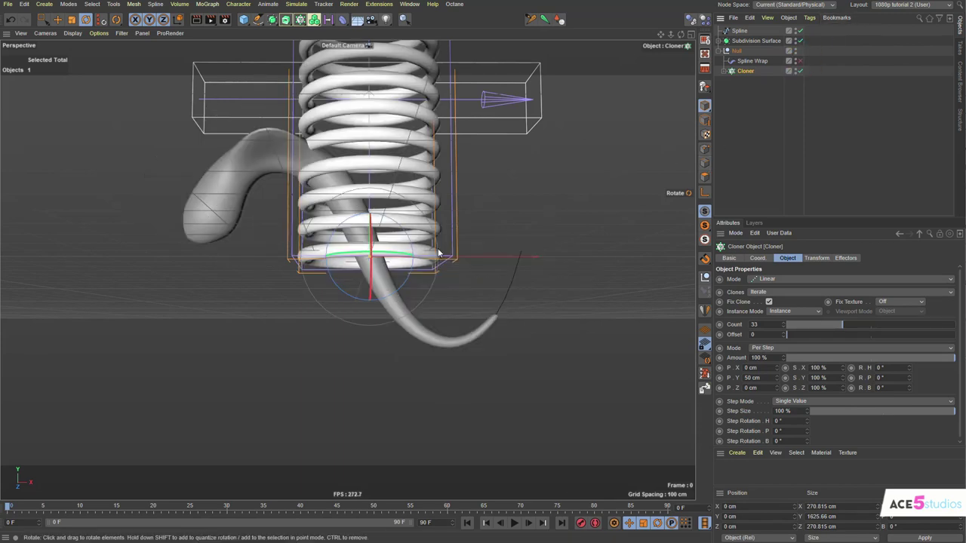
{"action": "scroll", "coordinate": [413, 204], "scroll_direction": "down", "scroll_amount": 3}
{"action": "middle_click_drag", "start_coordinate": [412, 205], "coordinate": [368, 405], "text": "alt"}
{"action": "scroll", "coordinate": [419, 270], "scroll_direction": "down", "scroll_amount": 4}
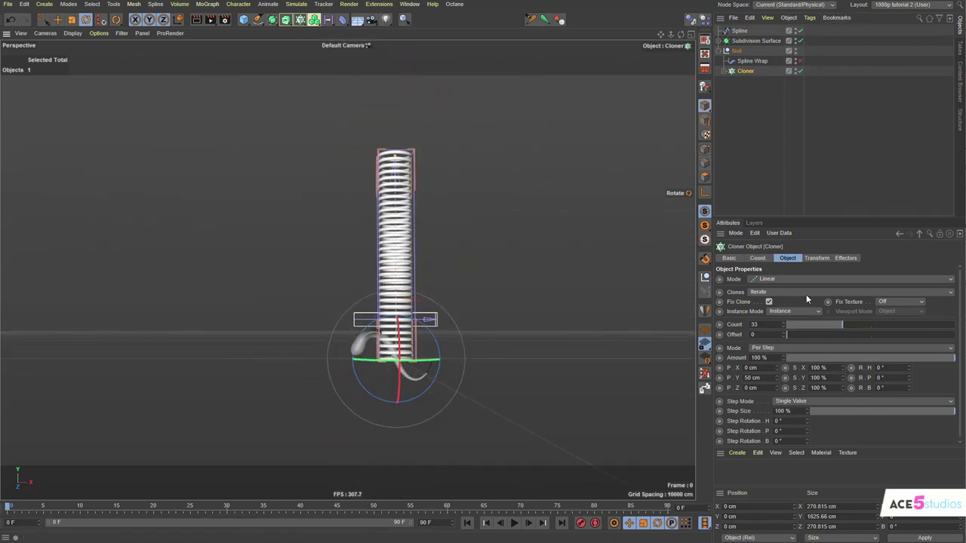
Set the Cloner's count to 17 with 20 cm Y spacing, with the Spline Wrap enabled again
{"action": "mouse_move", "coordinate": [833, 324]}
{"action": "left_mouse_down"}
{"action": "mouse_move", "coordinate": [823, 327]}
{"action": "mouse_move", "coordinate": [859, 329]}
{"action": "mouse_move", "coordinate": [816, 329]}
{"action": "left_mouse_up"}
{"action": "left_click", "coordinate": [800, 61]}
{"action": "scroll", "coordinate": [344, 287], "scroll_direction": "up", "scroll_amount": 4}
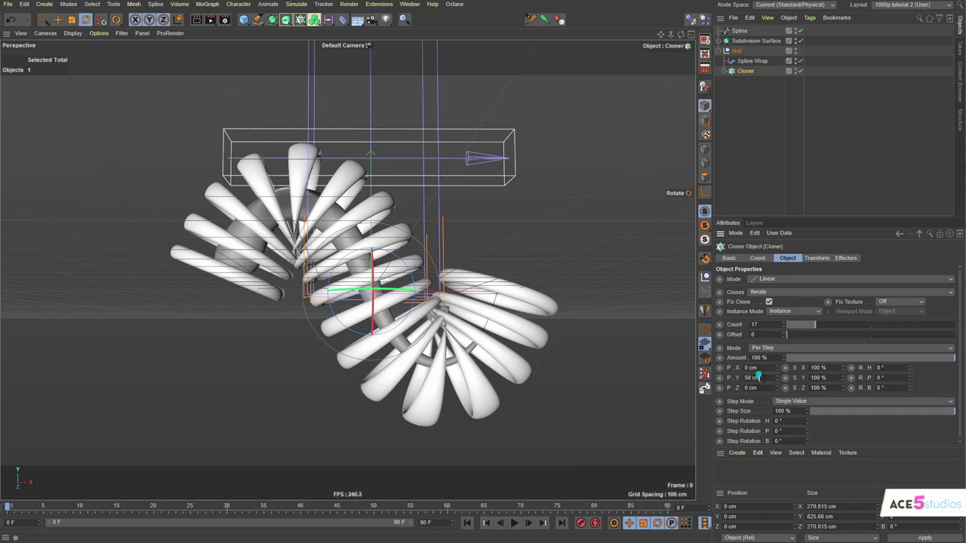
{"action": "type", "text": "20"}
{"action": "key", "text": "Return"}
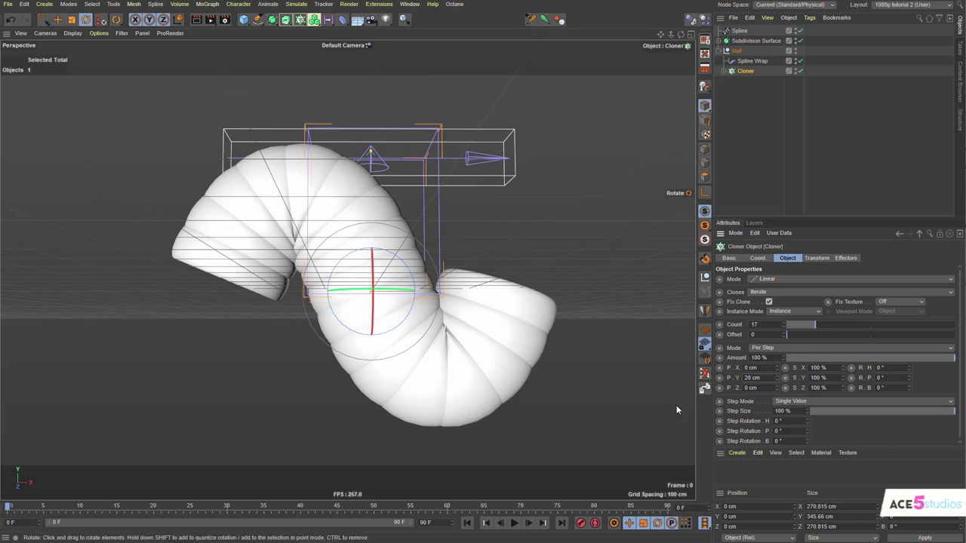
Scale the Torus inside the Cloner down to about 194 cm across
{"action": "left_click", "coordinate": [728, 70]}
{"action": "left_click", "coordinate": [749, 80]}
{"action": "key", "text": "t"}
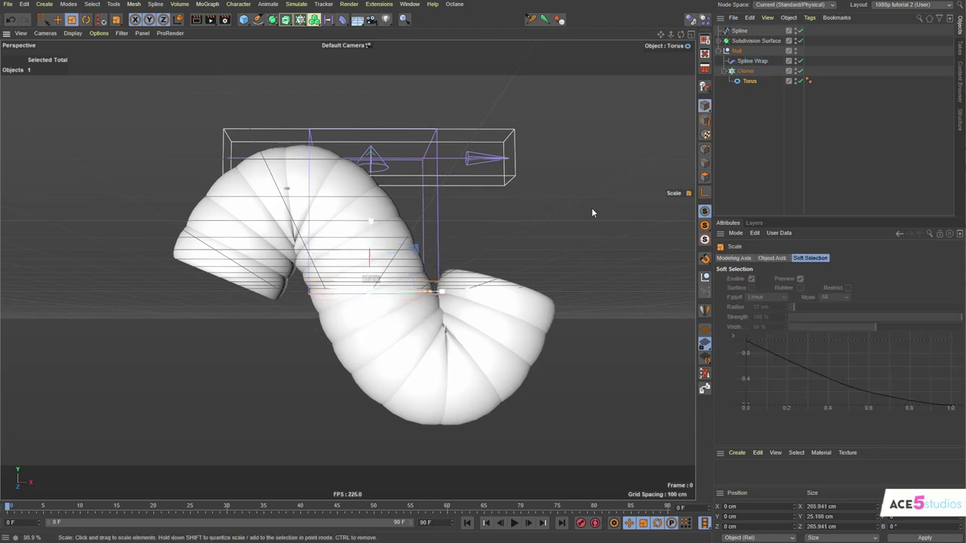
{"action": "left_click_drag", "start_coordinate": [594, 211], "coordinate": [458, 241]}
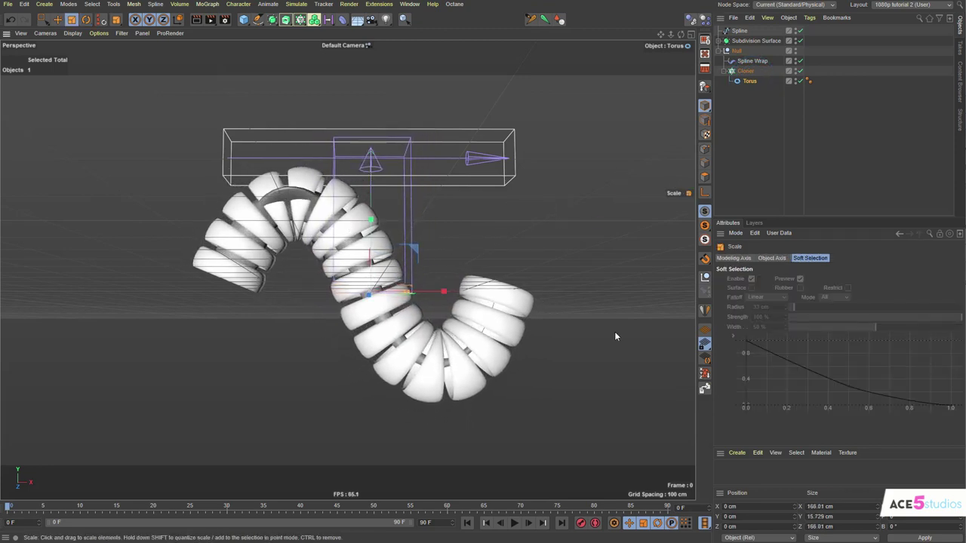
{"action": "mouse_move", "coordinate": [438, 218]}
{"action": "left_mouse_down"}
{"action": "mouse_move", "coordinate": [560, 215]}
{"action": "mouse_move", "coordinate": [520, 222]}
{"action": "left_mouse_up"}
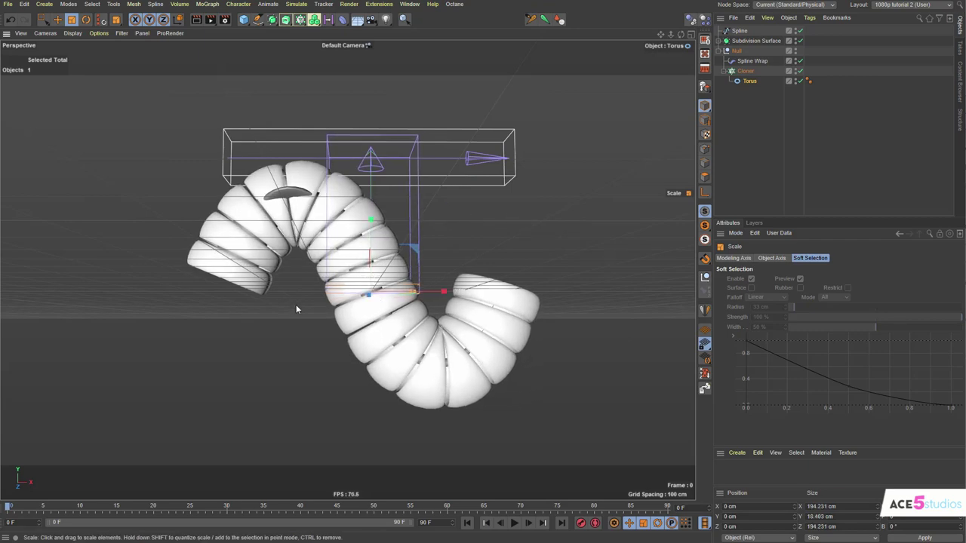
Reshape the Torus to a ring radius of about 76 cm and a pipe radius of about 5.7 cm
{"action": "left_click_drag", "start_coordinate": [459, 290], "coordinate": [395, 308], "text": "alt"}
{"action": "scroll", "coordinate": [388, 309], "scroll_direction": "up", "scroll_amount": 5}
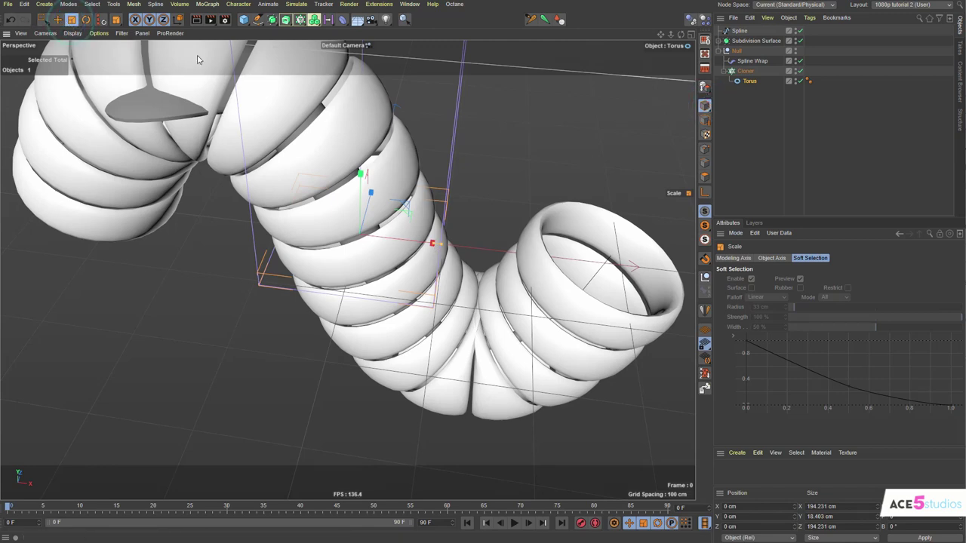
{"action": "left_click_drag", "start_coordinate": [432, 246], "coordinate": [417, 244]}
{"action": "left_click_drag", "start_coordinate": [392, 278], "coordinate": [392, 229], "text": "alt"}
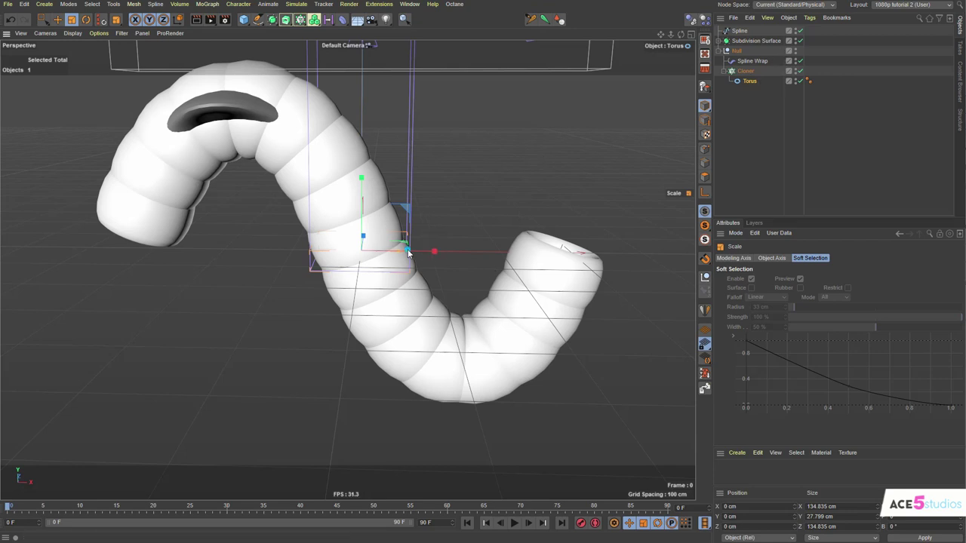
{"action": "mouse_move", "coordinate": [411, 255]}
{"action": "left_mouse_down"}
{"action": "mouse_move", "coordinate": [437, 253]}
{"action": "mouse_move", "coordinate": [417, 257]}
{"action": "left_mouse_up"}
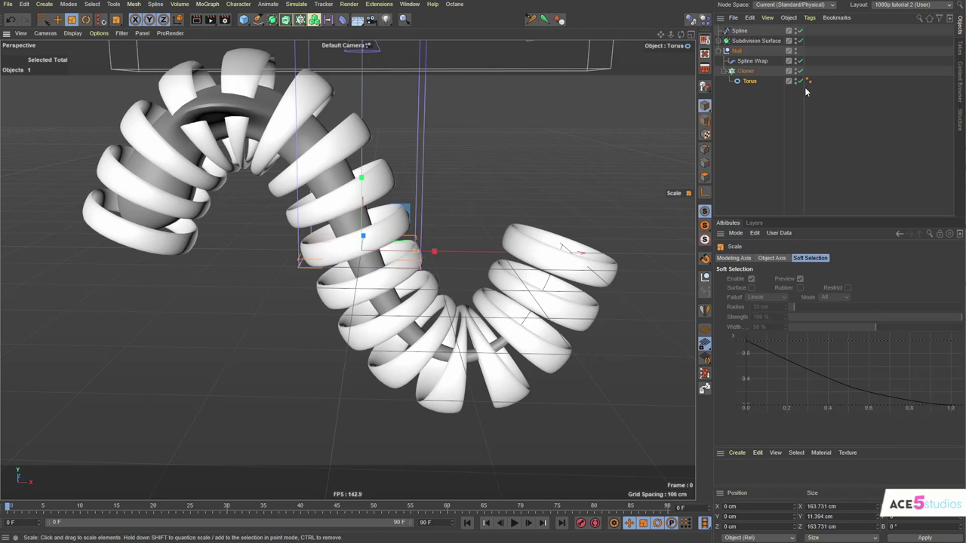
Duplicate the Cloner with its Torus outside the Null and disable the original Cloner
{"action": "left_click", "coordinate": [745, 71]}
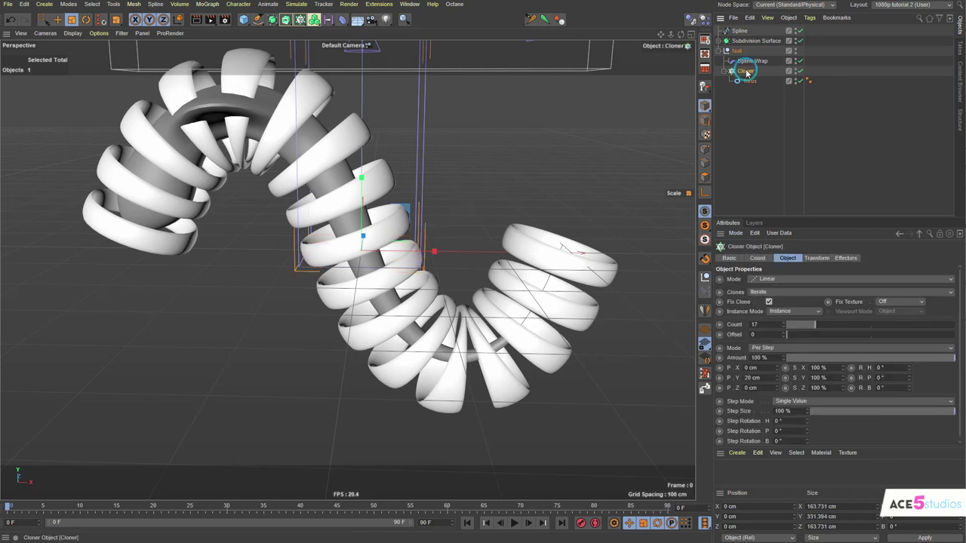
{"action": "left_click_drag", "start_coordinate": [747, 72], "coordinate": [744, 108], "text": "ctrl"}
{"action": "left_click", "coordinate": [800, 71]}
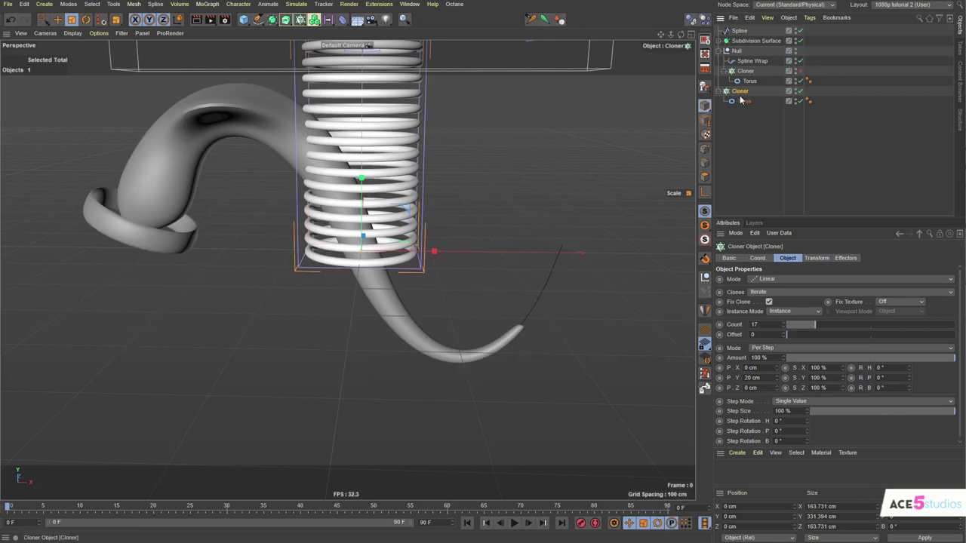
Switch the duplicated Cloner to Object mode so its rings are distributed along the Spline
{"action": "left_click", "coordinate": [736, 92]}
{"action": "left_click", "coordinate": [780, 279]}
{"action": "left_click", "coordinate": [781, 289]}
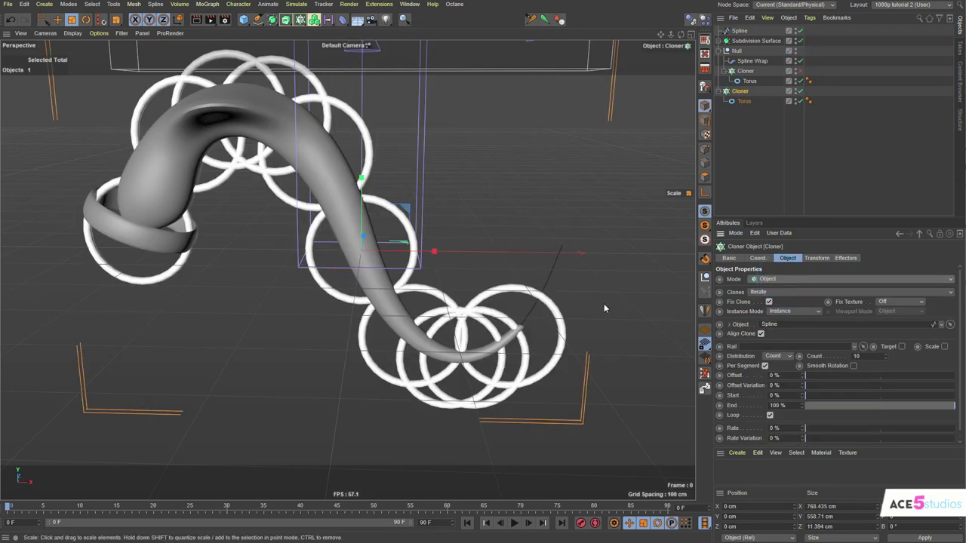
Set the duplicated Torus's orientation to +Z after trying +X, so the rings encircle the spline
{"action": "left_click", "coordinate": [743, 100]}
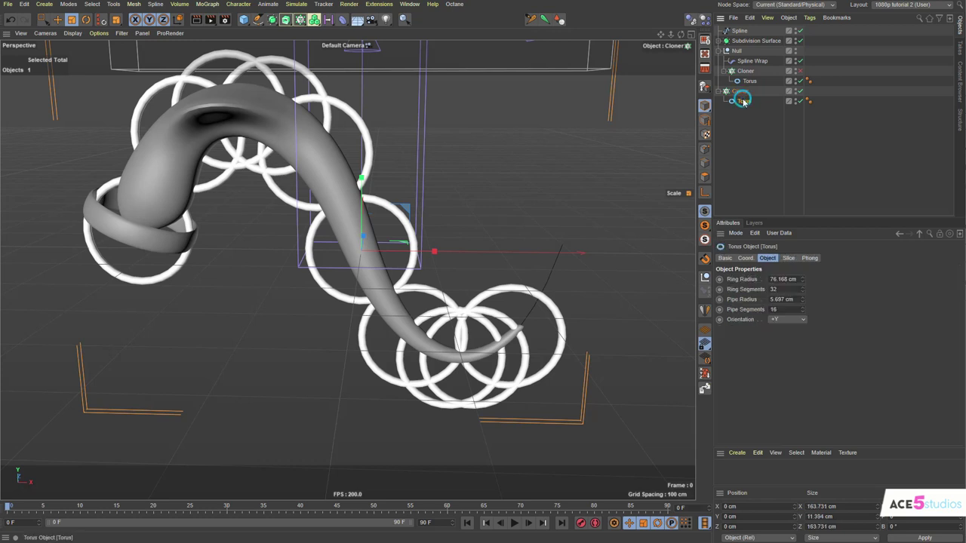
{"action": "left_click", "coordinate": [789, 319]}
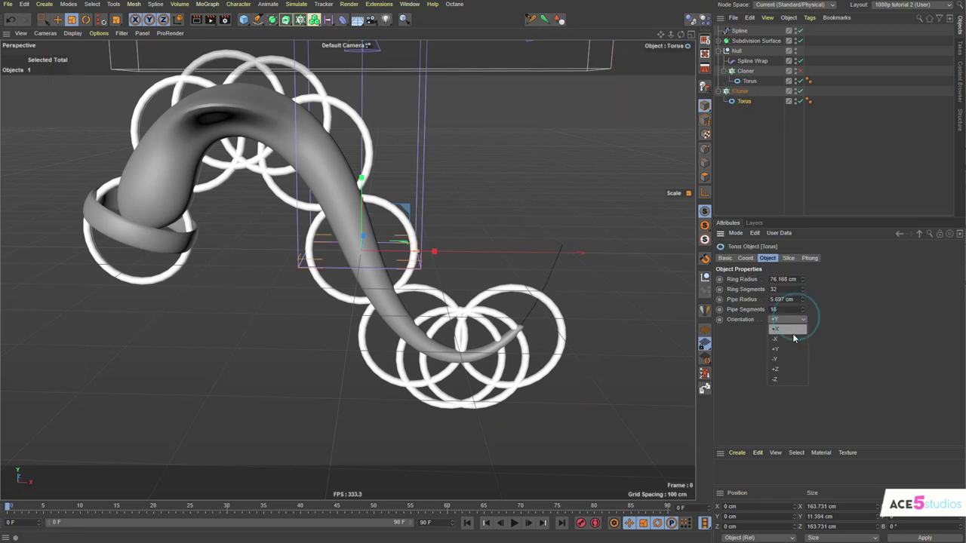
{"action": "left_click", "coordinate": [795, 332]}
{"action": "left_click", "coordinate": [790, 319]}
{"action": "left_click", "coordinate": [789, 368]}
{"action": "left_click_drag", "start_coordinate": [319, 193], "coordinate": [309, 247], "text": "alt"}
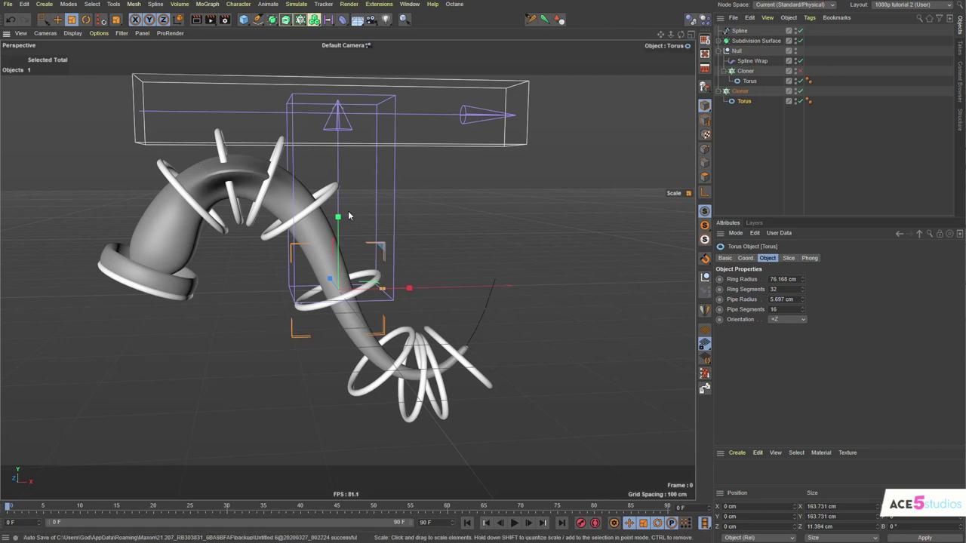
Change the duplicated Cloner's distribution along the spline to Even
{"action": "left_click", "coordinate": [741, 91]}
{"action": "left_click", "coordinate": [778, 357]}
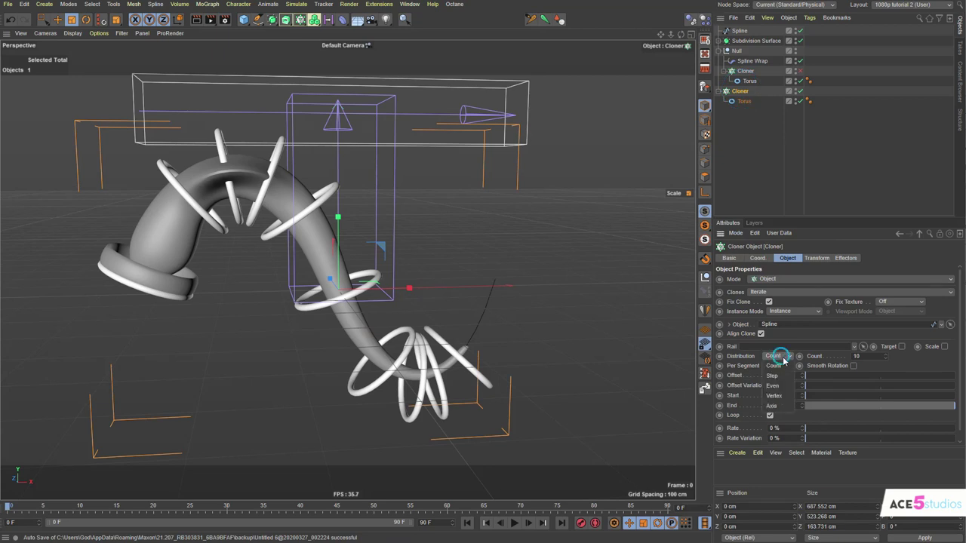
{"action": "left_click", "coordinate": [773, 385]}
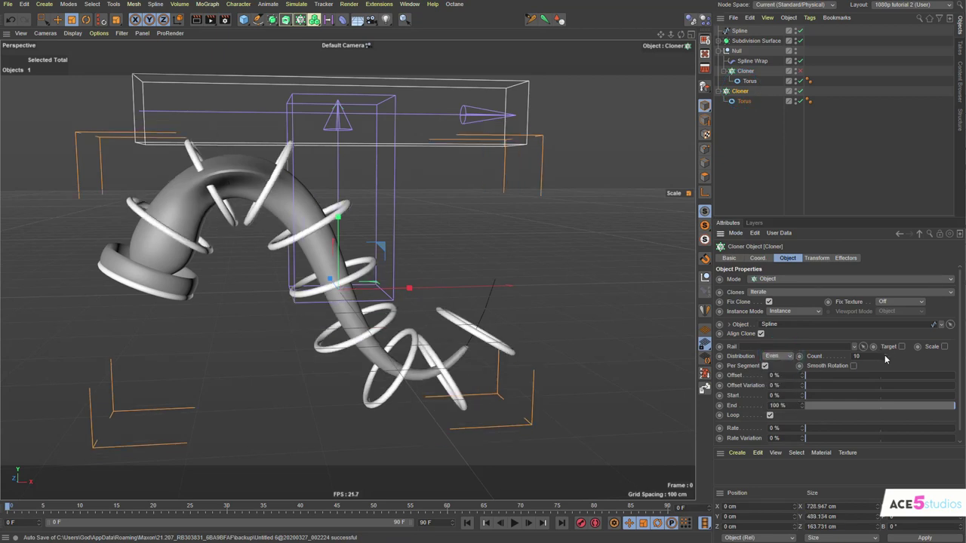
Set the Object-mode Cloner's count to 12 and raise its Start to 84% so the rings gather at the spline's end
{"action": "scroll", "coordinate": [878, 357], "scroll_direction": "up", "scroll_amount": 4}
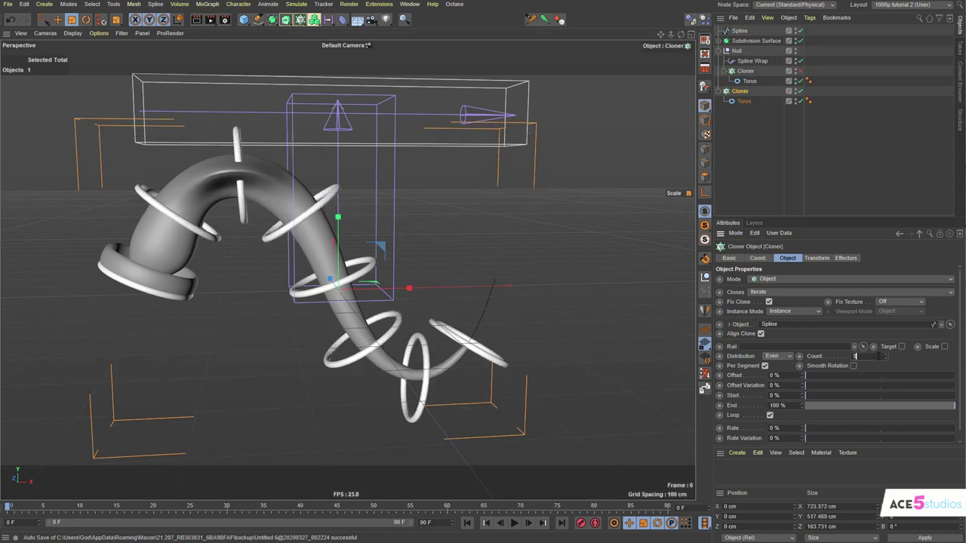
{"action": "scroll", "coordinate": [878, 356], "scroll_direction": "down", "scroll_amount": 2}
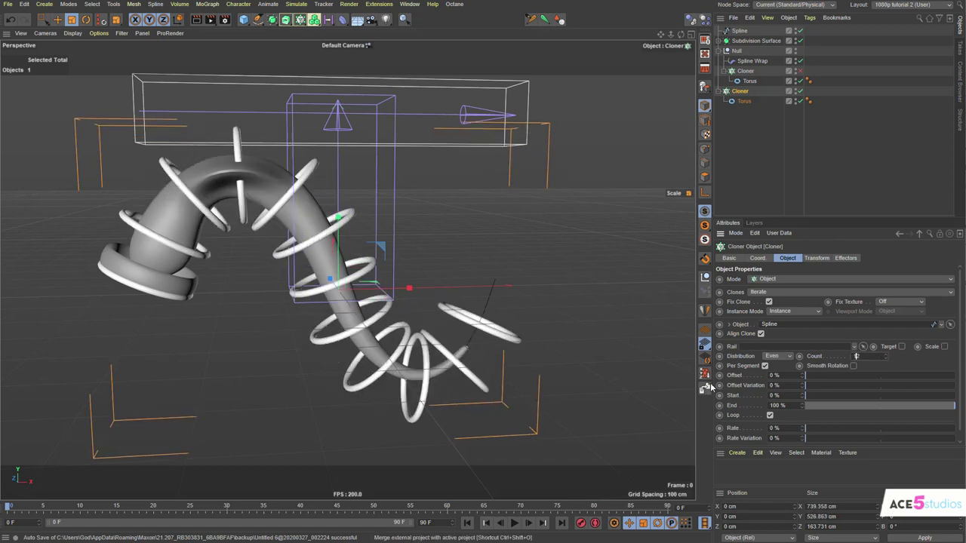
{"action": "left_click_drag", "start_coordinate": [813, 398], "coordinate": [862, 402]}
{"action": "left_click_drag", "start_coordinate": [934, 405], "coordinate": [961, 413]}
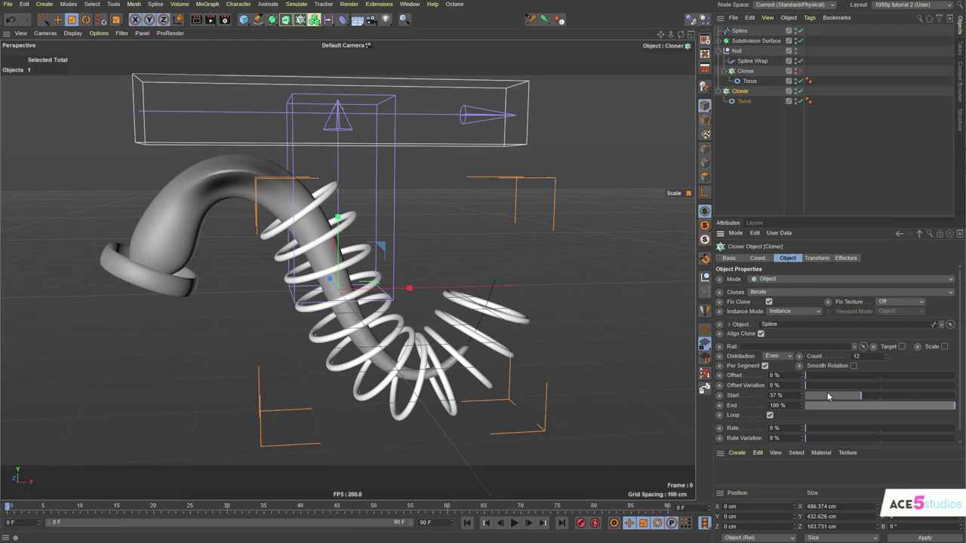
{"action": "left_click_drag", "start_coordinate": [860, 396], "coordinate": [932, 396]}
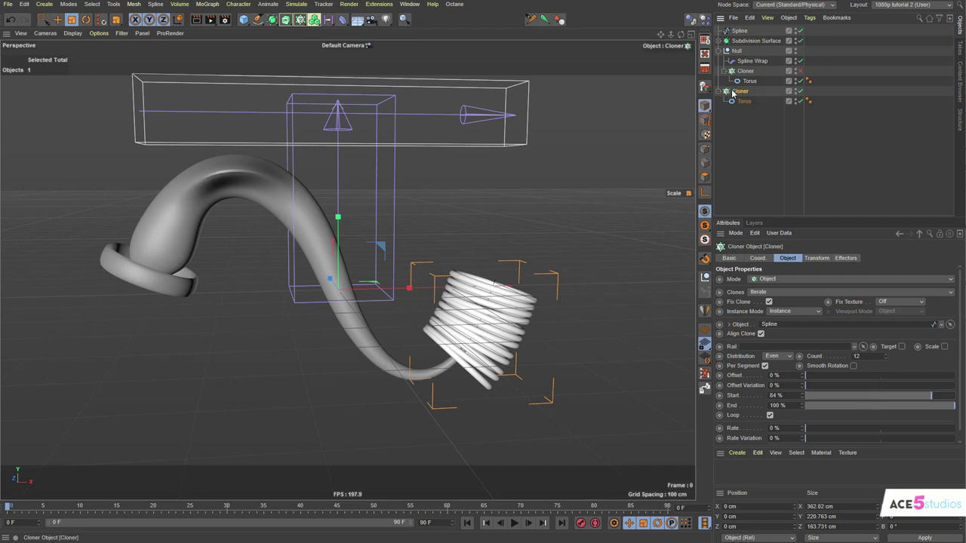
Add a Step effector to the Object-mode Cloner and set its uniform scale to -1 so the rings shrink toward the tip
{"action": "left_click", "coordinate": [342, 20]}
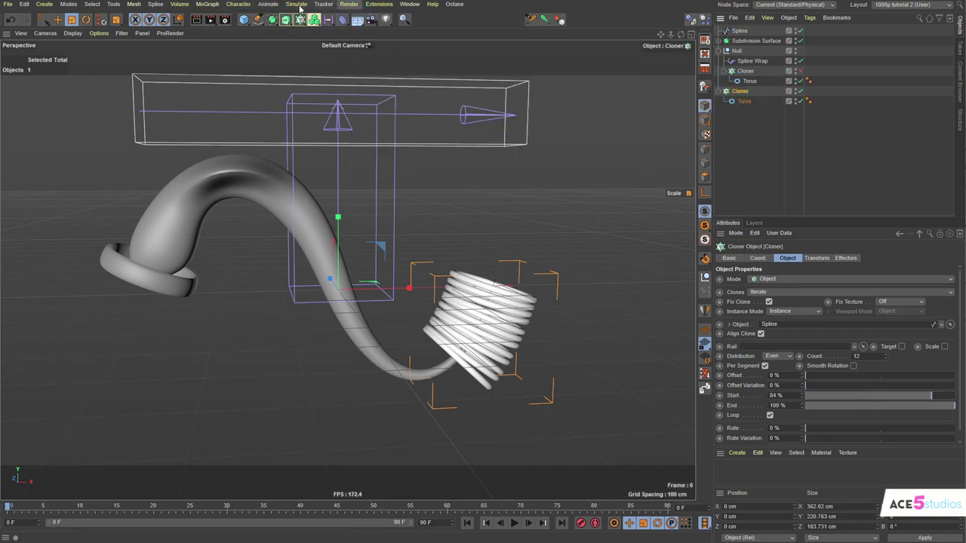
{"action": "left_click", "coordinate": [208, 4]}
{"action": "mouse_move", "coordinate": [256, 19]}
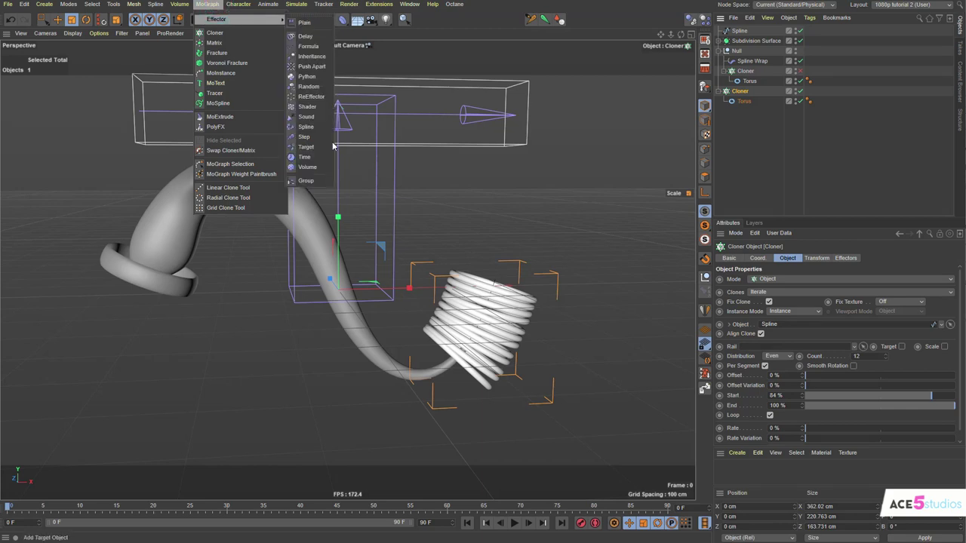
{"action": "left_click", "coordinate": [304, 136]}
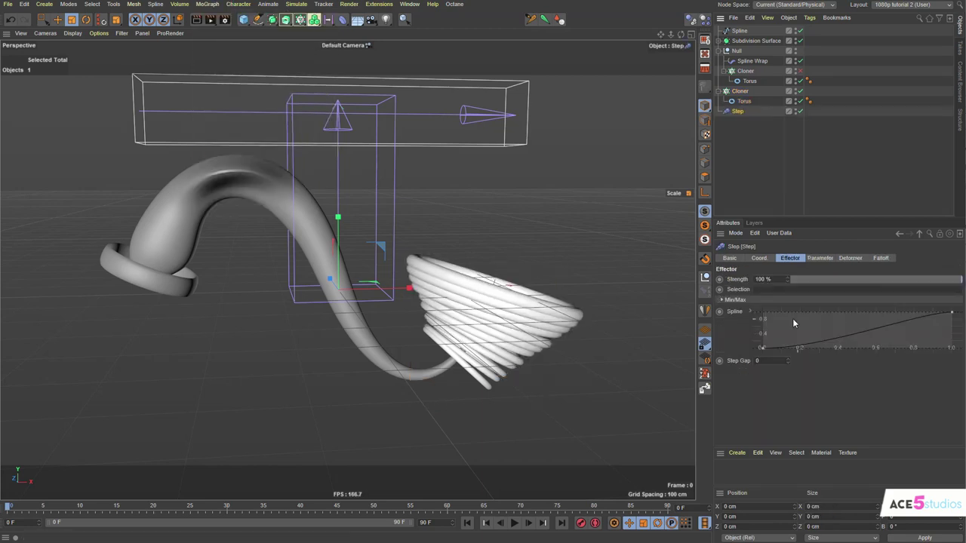
{"action": "left_click", "coordinate": [820, 258]}
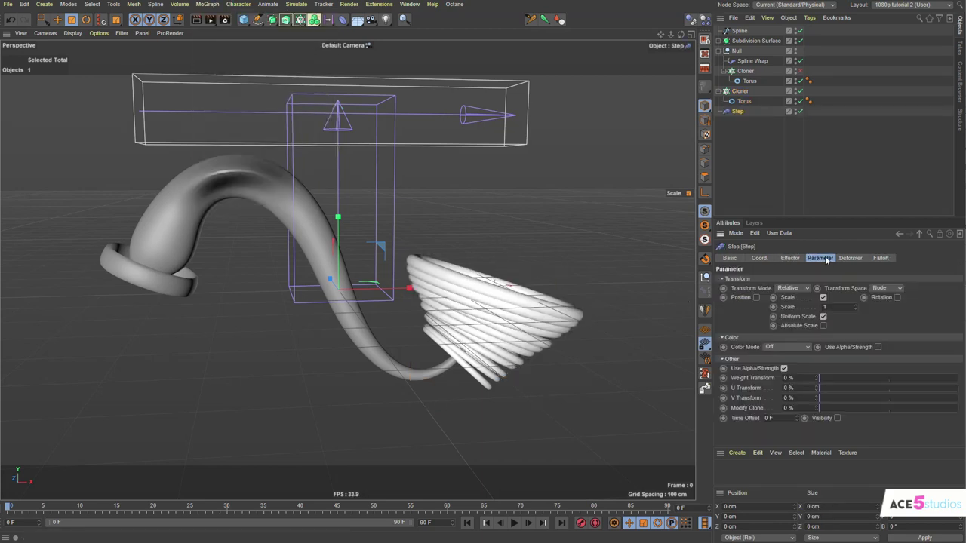
{"action": "left_click", "coordinate": [824, 297]}
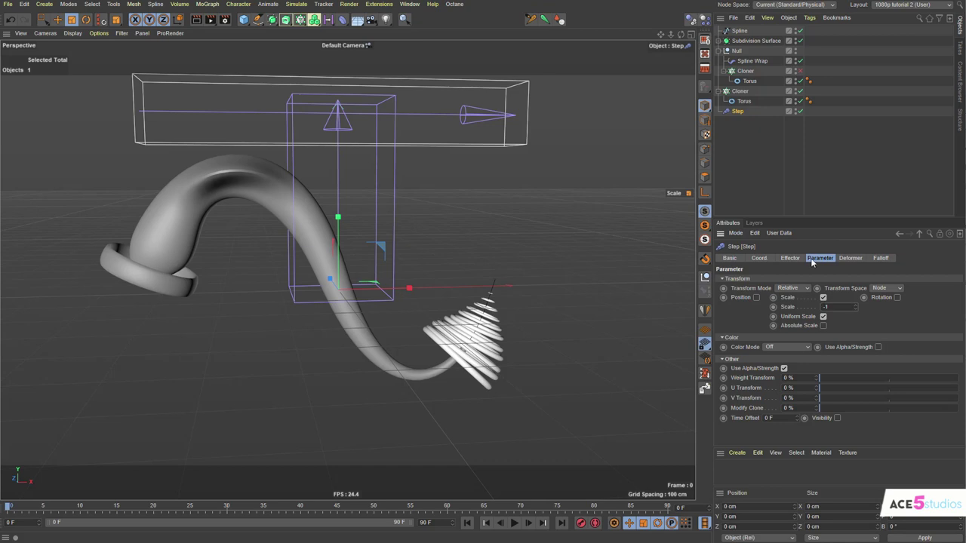
Reshape the Step effector's curve with a raised start and an early dip, and delete the effector after inspecting the rings
{"action": "left_click", "coordinate": [792, 259]}
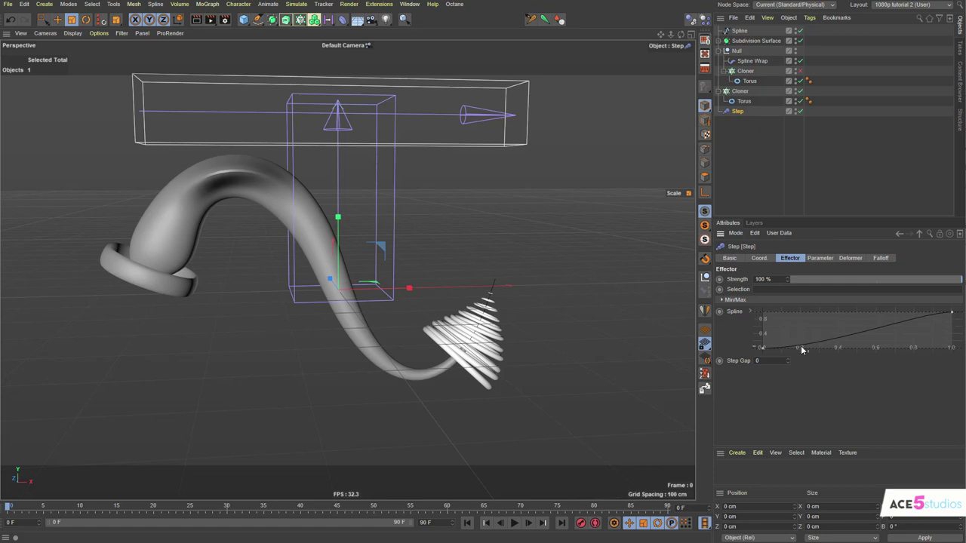
{"action": "mouse_move", "coordinate": [762, 349]}
{"action": "left_mouse_down"}
{"action": "mouse_move", "coordinate": [764, 323]}
{"action": "mouse_move", "coordinate": [815, 351]}
{"action": "mouse_move", "coordinate": [779, 345]}
{"action": "left_mouse_up"}
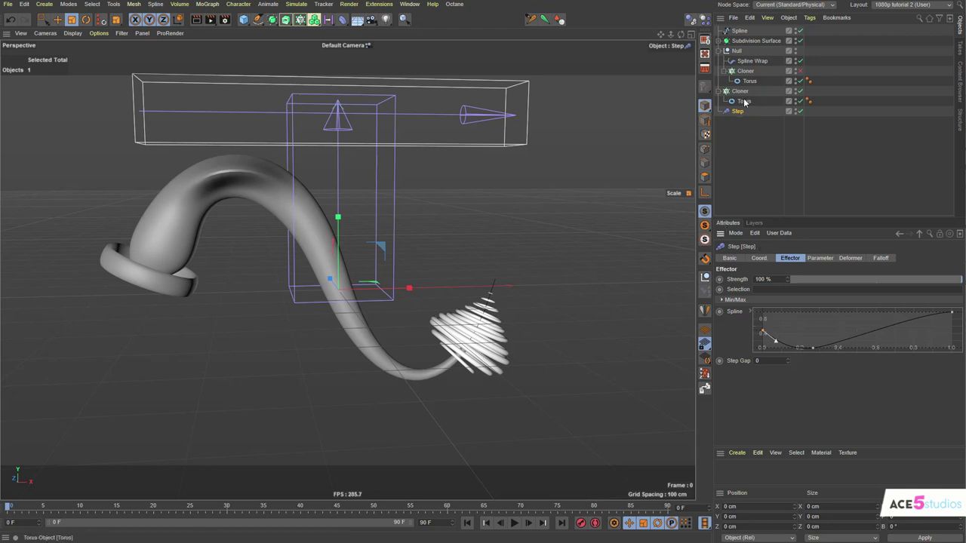
{"action": "scroll", "coordinate": [363, 338], "scroll_direction": "up", "scroll_amount": 6}
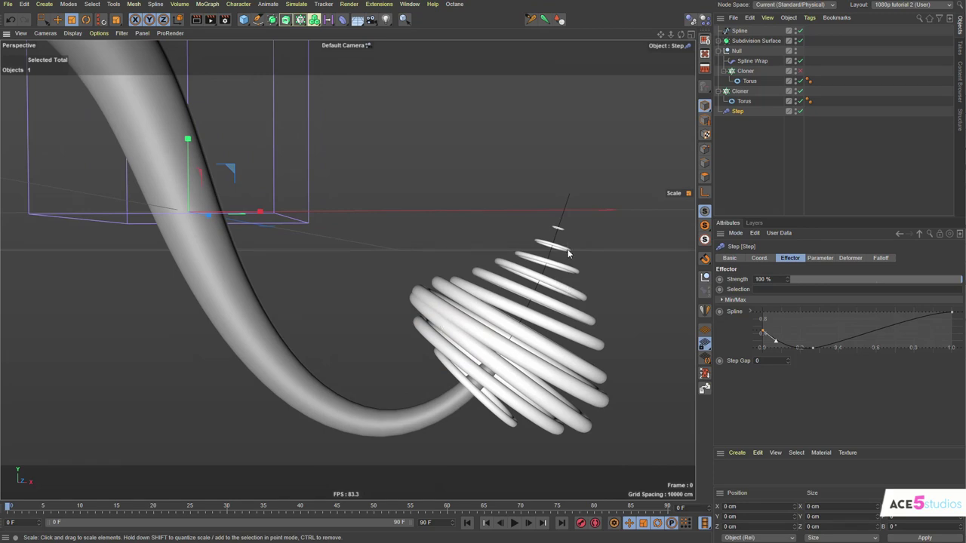
{"action": "right_click_drag", "start_coordinate": [493, 350], "coordinate": [453, 290], "text": "alt"}
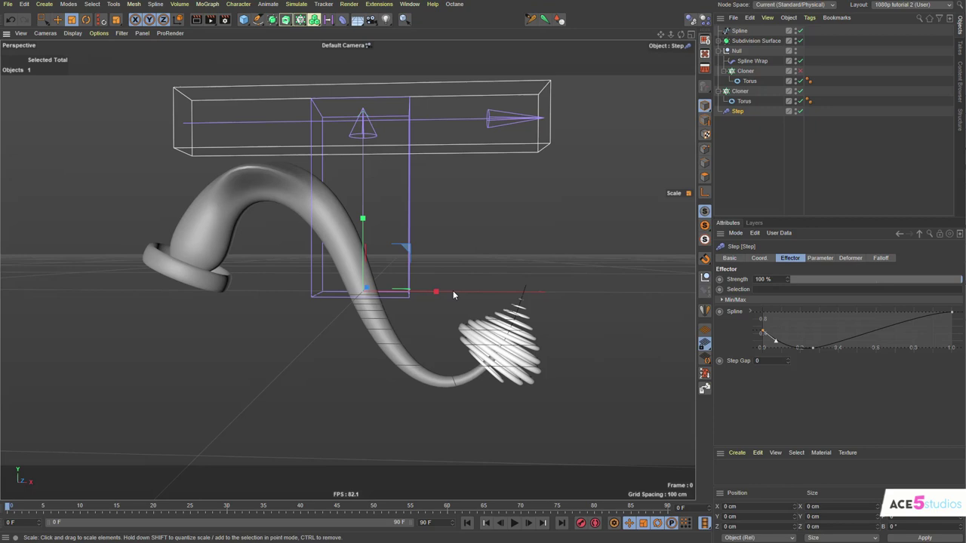
{"action": "key", "text": "Delete"}
Lower the Object-mode Cloner's Start so its rings spread back to the spline's middle, and reduce its count to five rings
{"action": "left_click", "coordinate": [741, 92]}
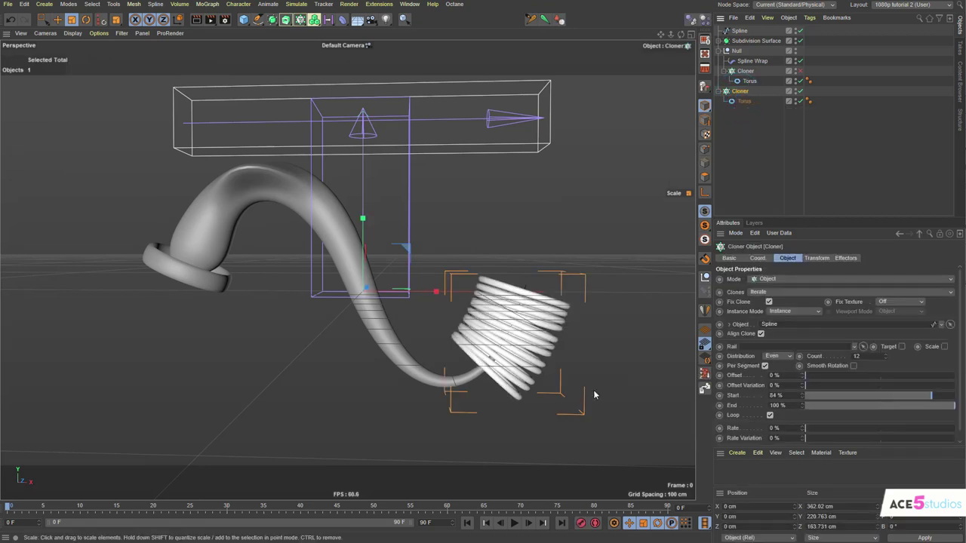
{"action": "left_click_drag", "start_coordinate": [869, 396], "coordinate": [952, 410]}
{"action": "left_click", "coordinate": [875, 358]}
{"action": "key", "text": "BackSpace"}
{"action": "type", "text": "06"}
{"action": "key", "text": "Return"}
Enable the Cloner inside the Null and set its Spline Wrap's From value to 84%
{"action": "left_click_drag", "start_coordinate": [358, 319], "coordinate": [401, 300], "text": "alt"}
{"action": "left_click", "coordinate": [746, 71]}
{"action": "left_click", "coordinate": [800, 70]}
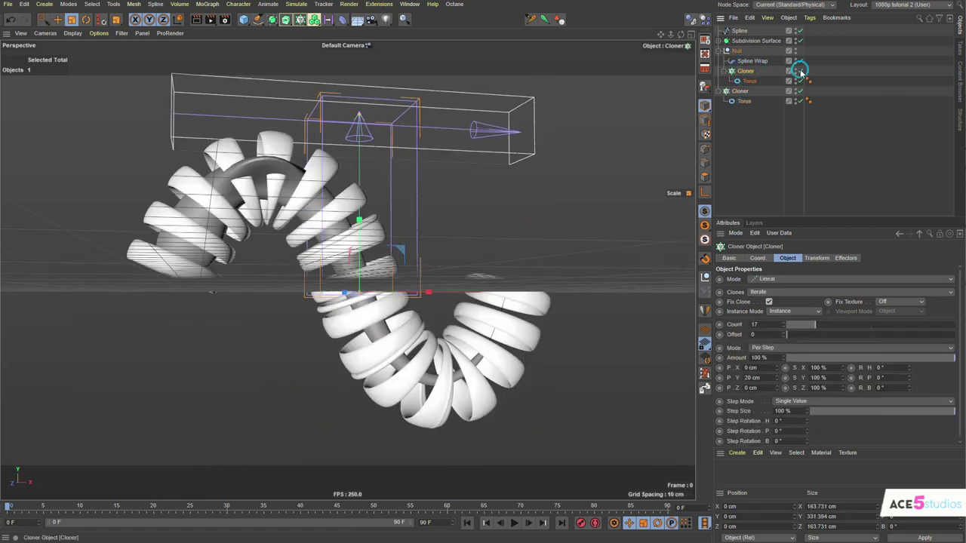
{"action": "left_click", "coordinate": [752, 61]}
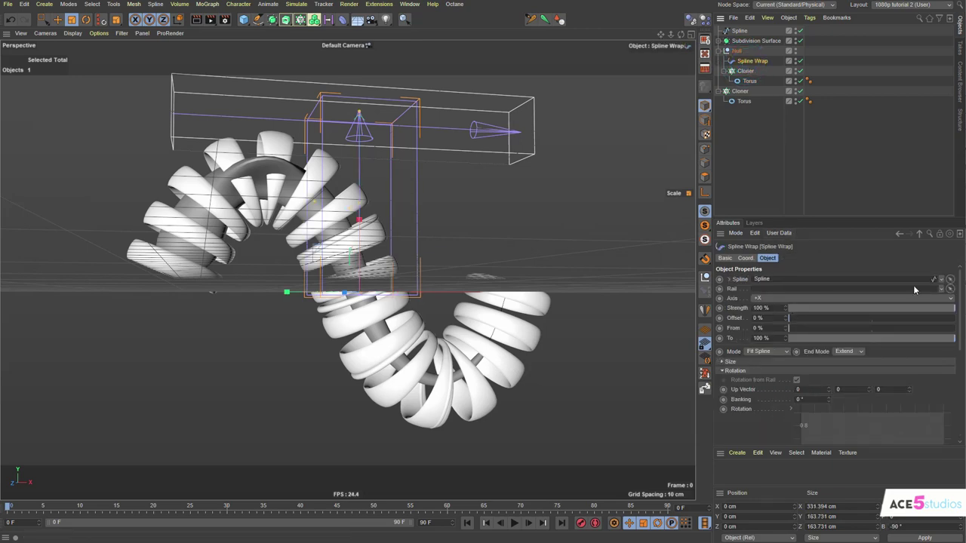
{"action": "left_click_drag", "start_coordinate": [796, 330], "coordinate": [928, 336]}
Shrink the nested Torus's ring radius and thicken its pipe, to about 47.6 cm wide and 22.5 cm thick
{"action": "left_click", "coordinate": [779, 81]}
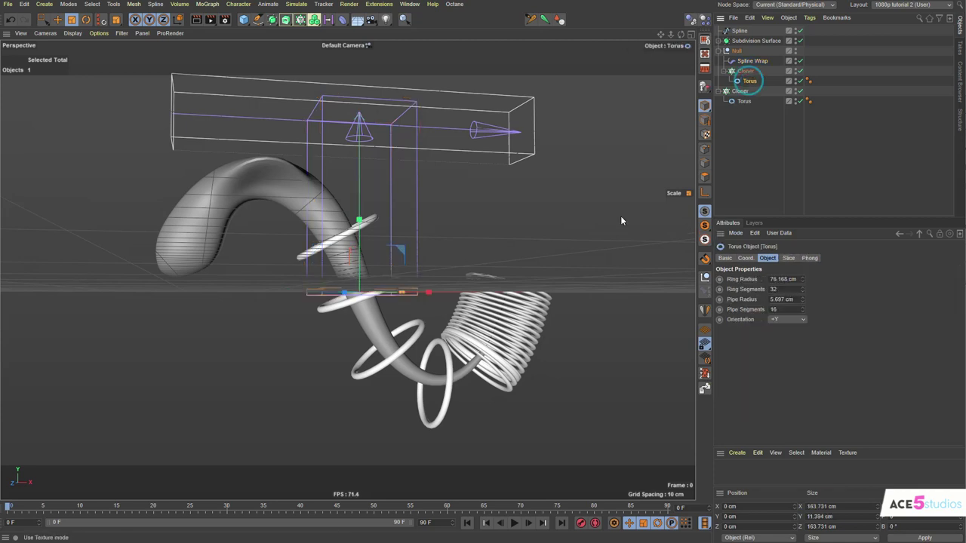
{"action": "left_click_drag", "start_coordinate": [494, 282], "coordinate": [197, 267]}
{"action": "scroll", "coordinate": [384, 289], "scroll_direction": "up", "scroll_amount": 10}
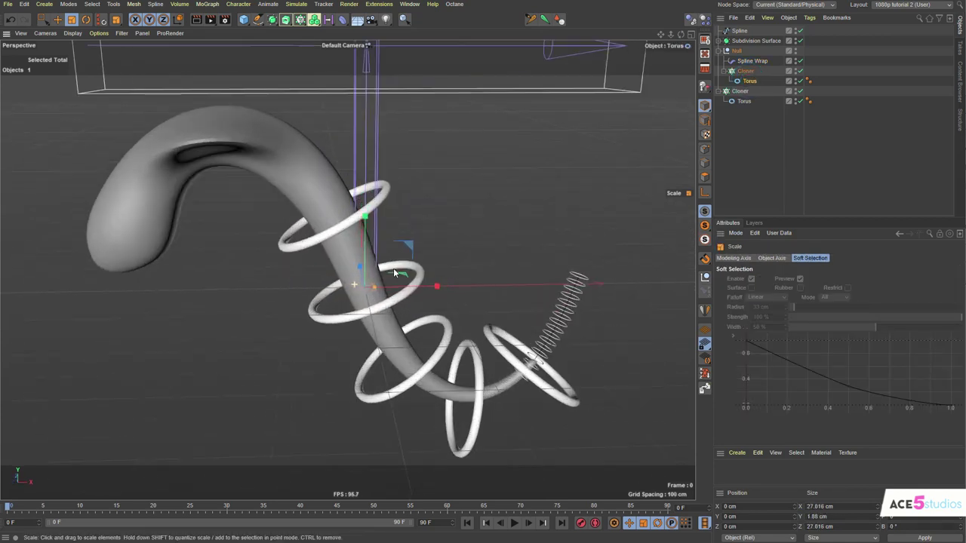
{"action": "left_click_drag", "start_coordinate": [393, 289], "coordinate": [410, 295]}
{"action": "middle_click_drag", "start_coordinate": [451, 312], "coordinate": [348, 270], "text": "alt"}
{"action": "left_click_drag", "start_coordinate": [378, 341], "coordinate": [268, 240], "text": "alt"}
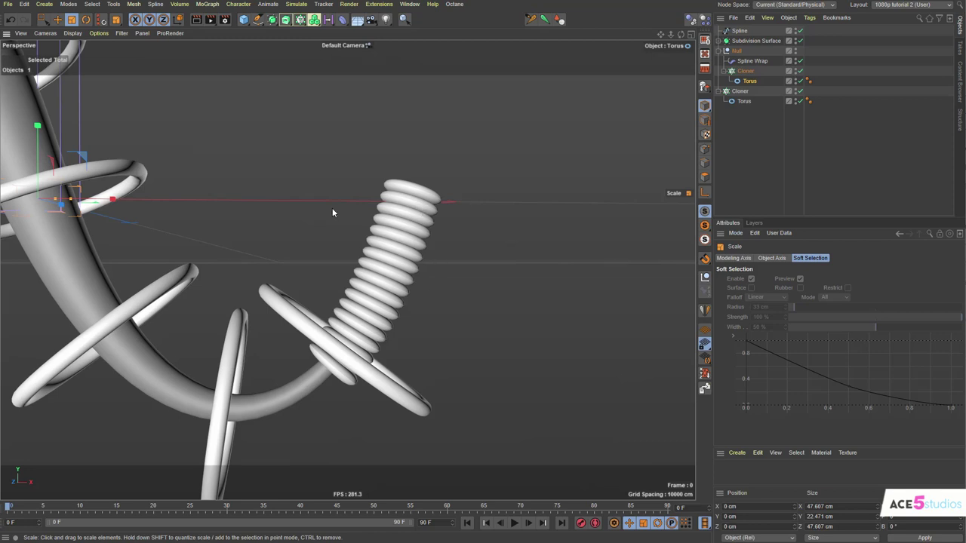
{"action": "middle_click_drag", "start_coordinate": [297, 269], "coordinate": [359, 360], "text": "alt"}
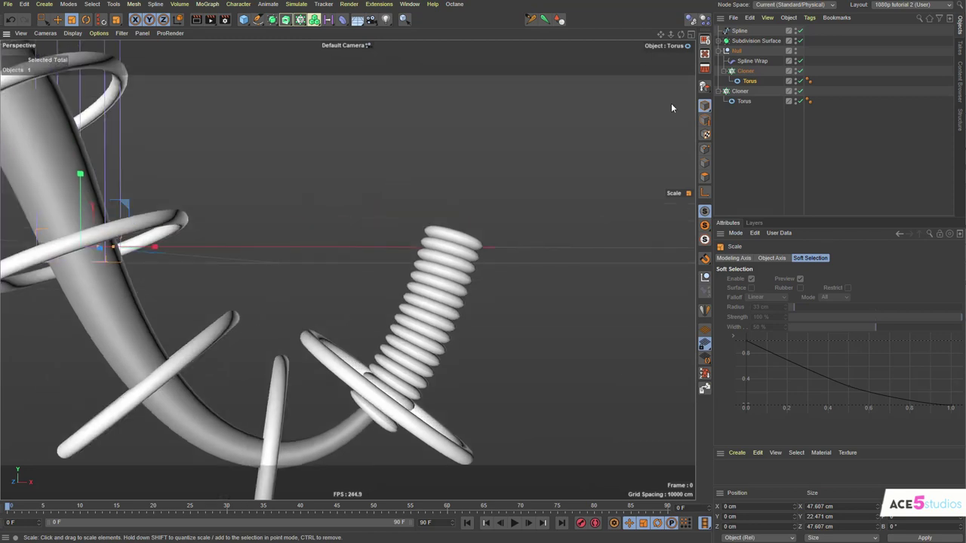
Shape the nested Spline Wrap's Size curve to start narrow, peak early and taper toward the spline's tip
{"action": "left_click", "coordinate": [748, 70]}
{"action": "left_click", "coordinate": [753, 61]}
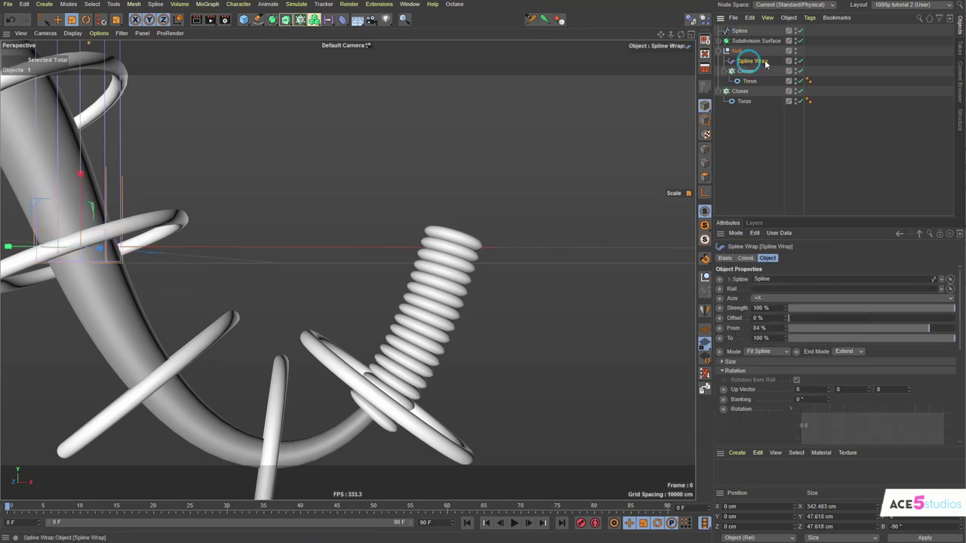
{"action": "left_click", "coordinate": [753, 71]}
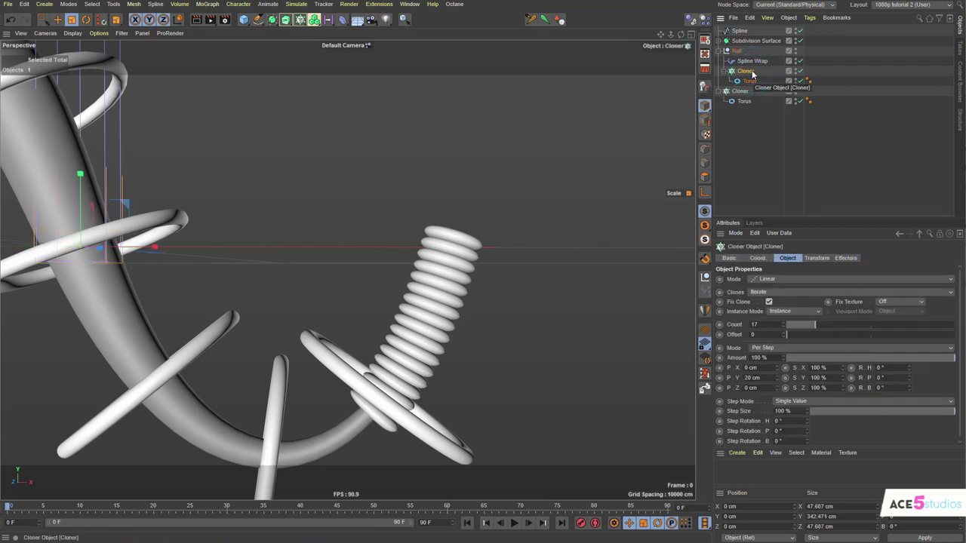
{"action": "left_click", "coordinate": [755, 62]}
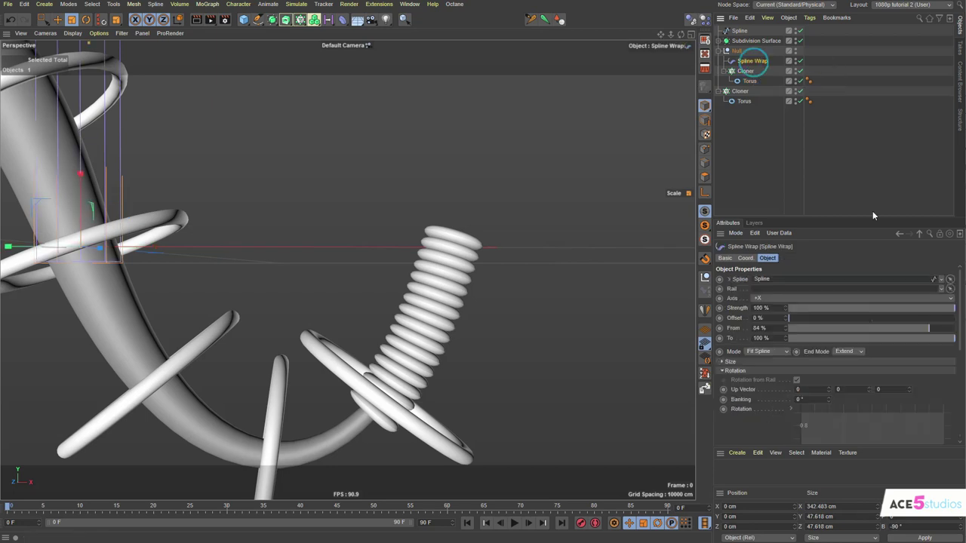
{"action": "left_click", "coordinate": [742, 363]}
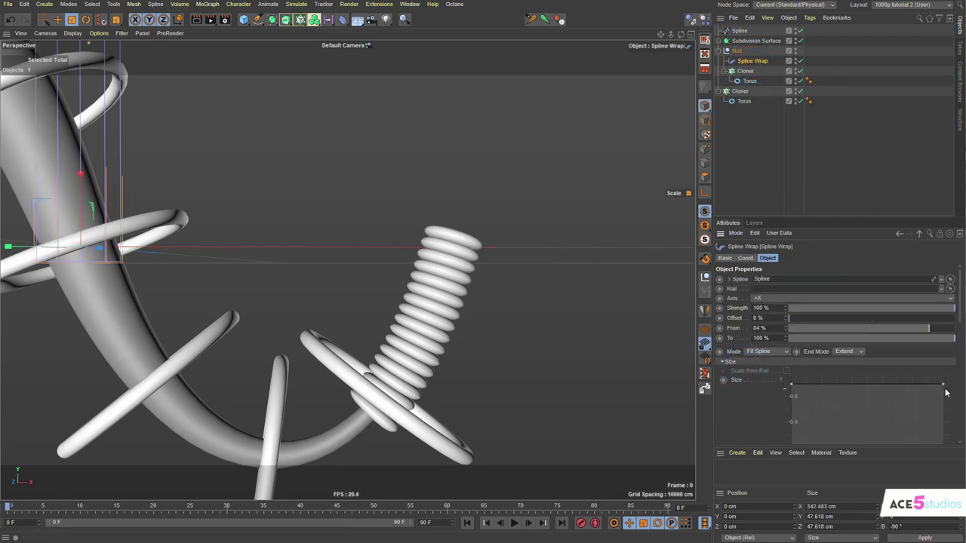
{"action": "left_click_drag", "start_coordinate": [943, 386], "coordinate": [947, 443]}
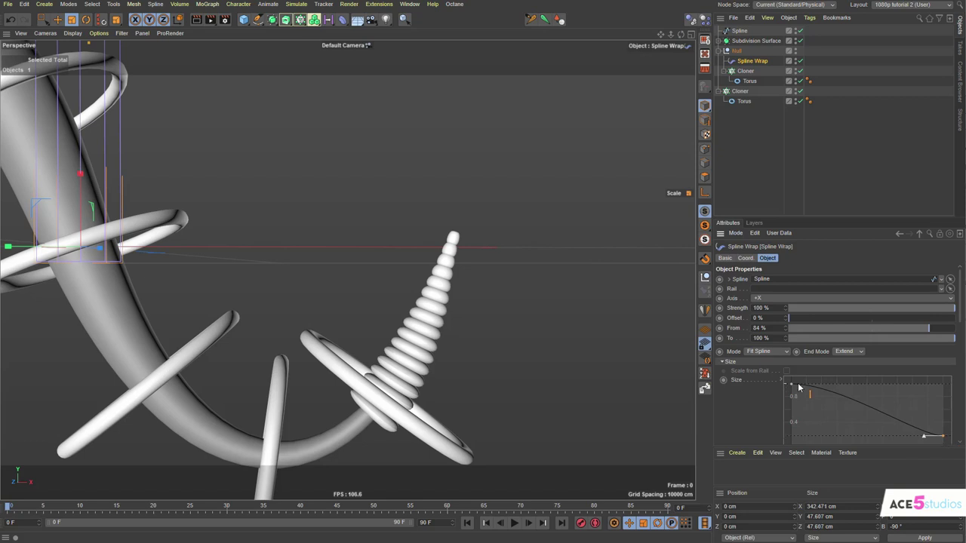
{"action": "left_click_drag", "start_coordinate": [792, 387], "coordinate": [840, 385]}
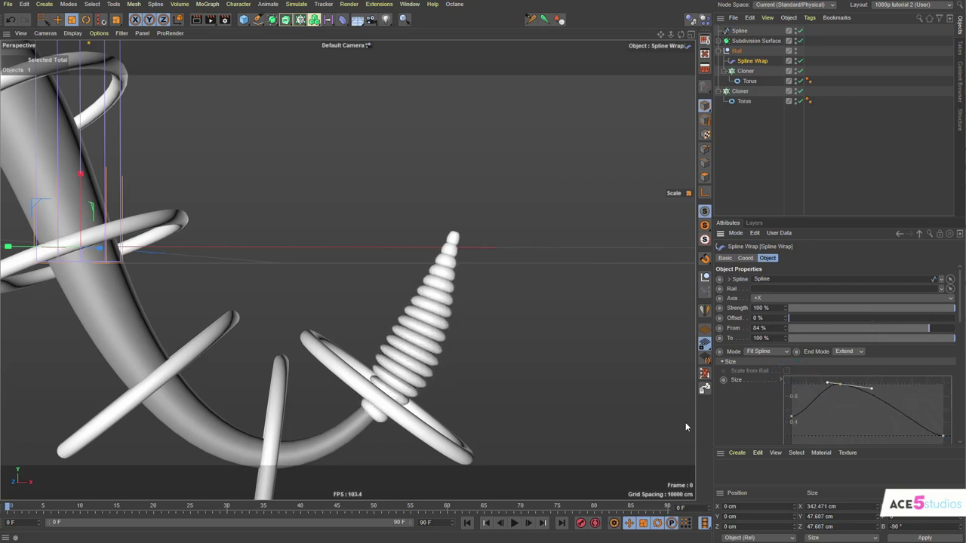
Set the Phong Angle on the nested Torus's Phong tag to 90°
{"action": "left_click_drag", "start_coordinate": [399, 358], "coordinate": [418, 382], "text": "alt"}
{"action": "right_click_drag", "start_coordinate": [418, 382], "coordinate": [498, 346], "text": "alt"}
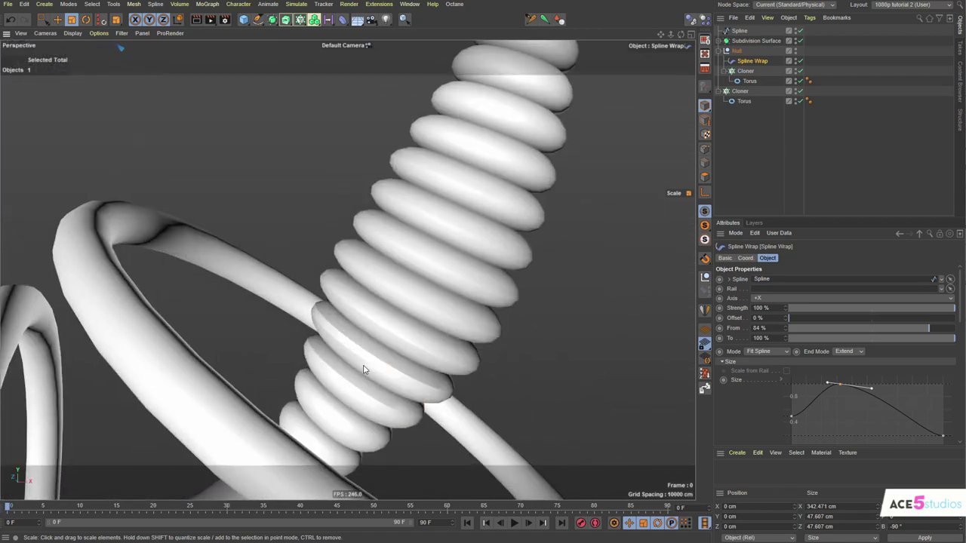
{"action": "left_click", "coordinate": [810, 81]}
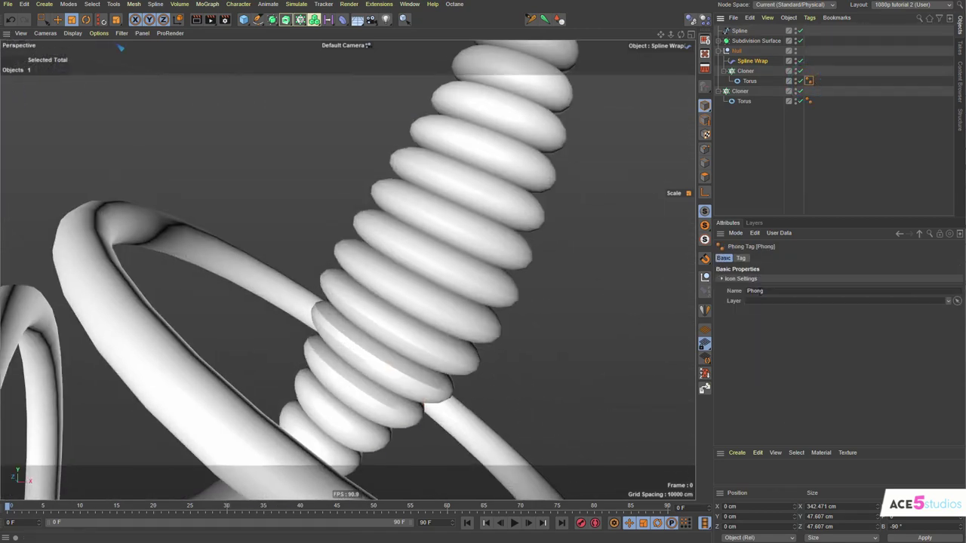
{"action": "left_click", "coordinate": [740, 259]}
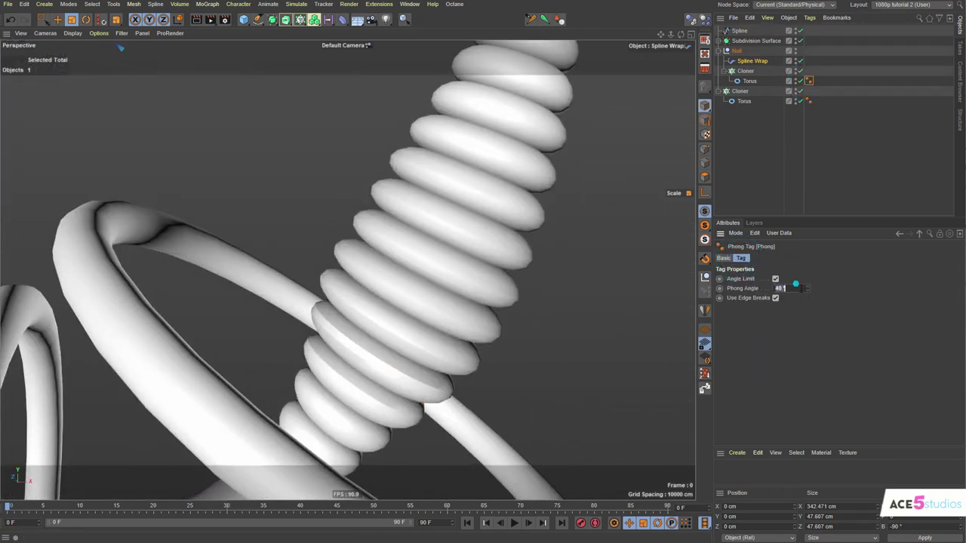
{"action": "type", "text": "8"}
{"action": "key", "text": "Return"}
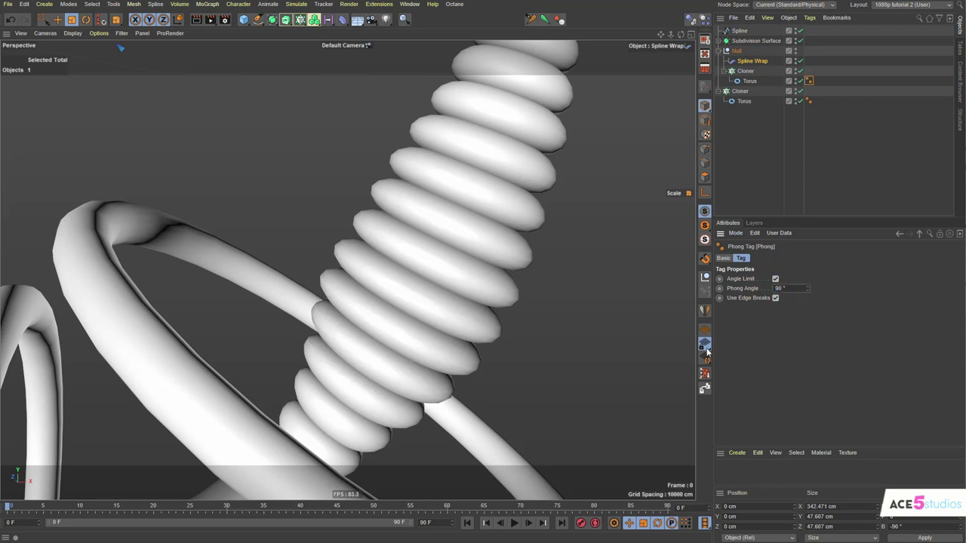
Raise the nested Spline Wrap's From value further so the wrapped rings compress into the spline's tip
{"action": "mouse_move", "coordinate": [407, 263]}
{"action": "right_mouse_down", "text": "alt"}
{"action": "mouse_move", "coordinate": [267, 301]}
{"action": "mouse_move", "coordinate": [424, 262]}
{"action": "right_mouse_up", "text": "alt"}
{"action": "left_click_drag", "start_coordinate": [418, 258], "coordinate": [392, 243], "text": "alt"}
{"action": "middle_click_drag", "start_coordinate": [484, 213], "coordinate": [501, 255], "text": "alt"}
{"action": "left_click_drag", "start_coordinate": [449, 304], "coordinate": [468, 295], "text": "alt"}
{"action": "middle_click_drag", "start_coordinate": [495, 252], "coordinate": [553, 289], "text": "alt"}
{"action": "left_click_drag", "start_coordinate": [511, 306], "coordinate": [483, 307], "text": "alt"}
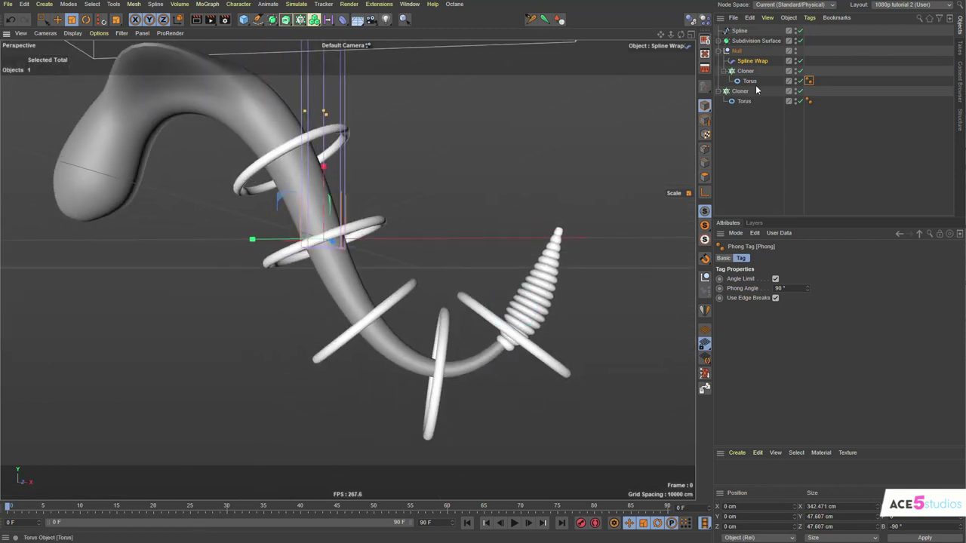
{"action": "left_click", "coordinate": [751, 60]}
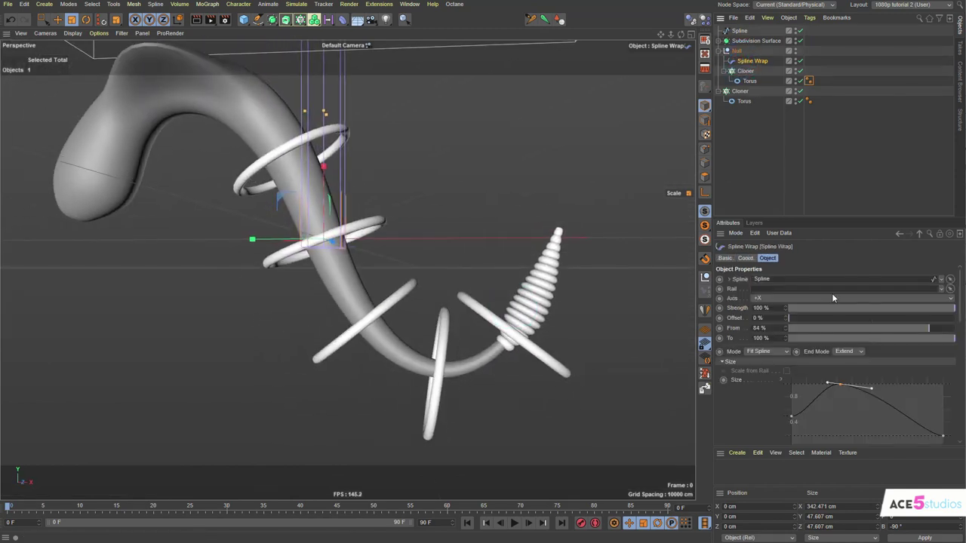
{"action": "left_click_drag", "start_coordinate": [930, 330], "coordinate": [946, 332]}
Reduce the nested Cloner's count to 9 after trying 4, so the compressed rings stay distinct
{"action": "left_click", "coordinate": [744, 71]}
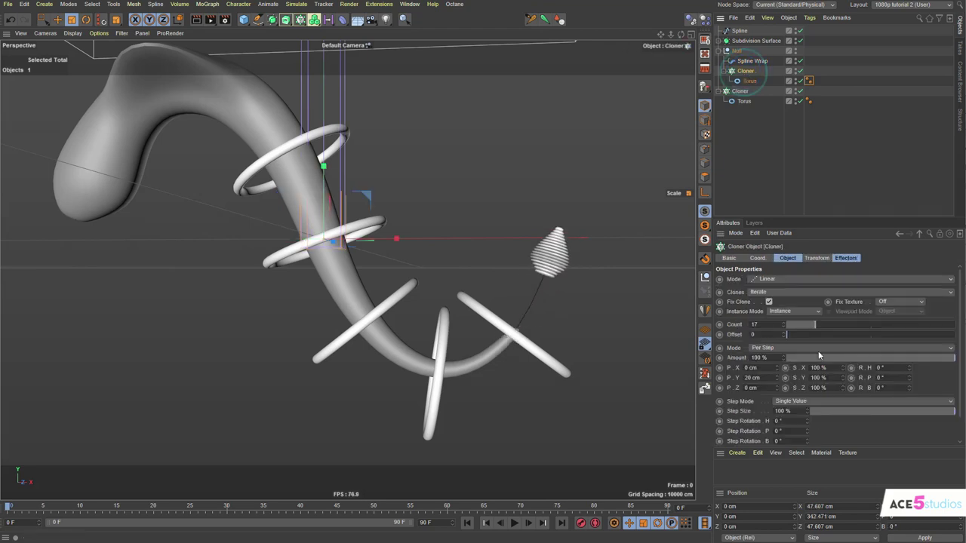
{"action": "double_click", "coordinate": [755, 324]}
{"action": "type", "text": "3"}
{"action": "scroll", "coordinate": [771, 324], "scroll_direction": "down", "scroll_amount": 3}
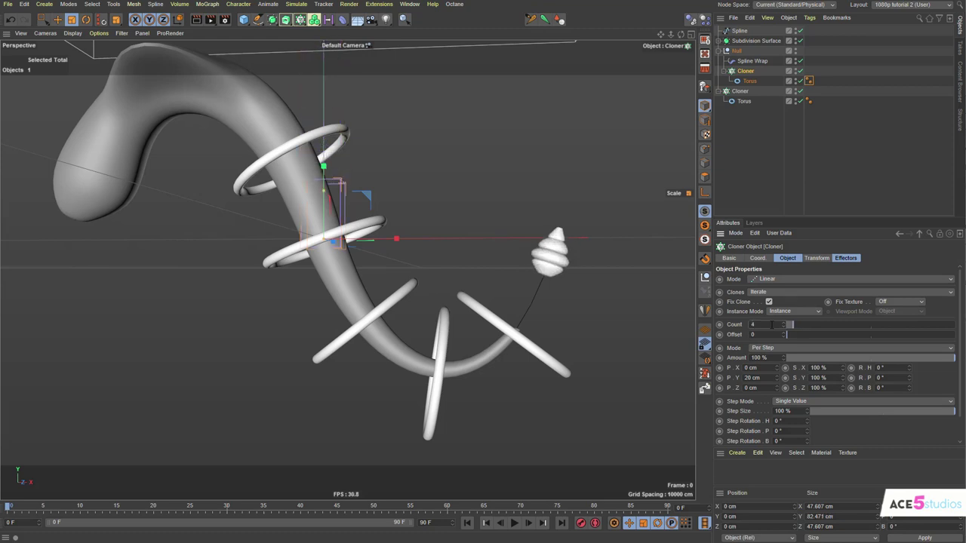
{"action": "scroll", "coordinate": [772, 325], "scroll_direction": "up", "scroll_amount": 5}
{"action": "scroll", "coordinate": [772, 325], "scroll_direction": "down", "scroll_amount": 3}
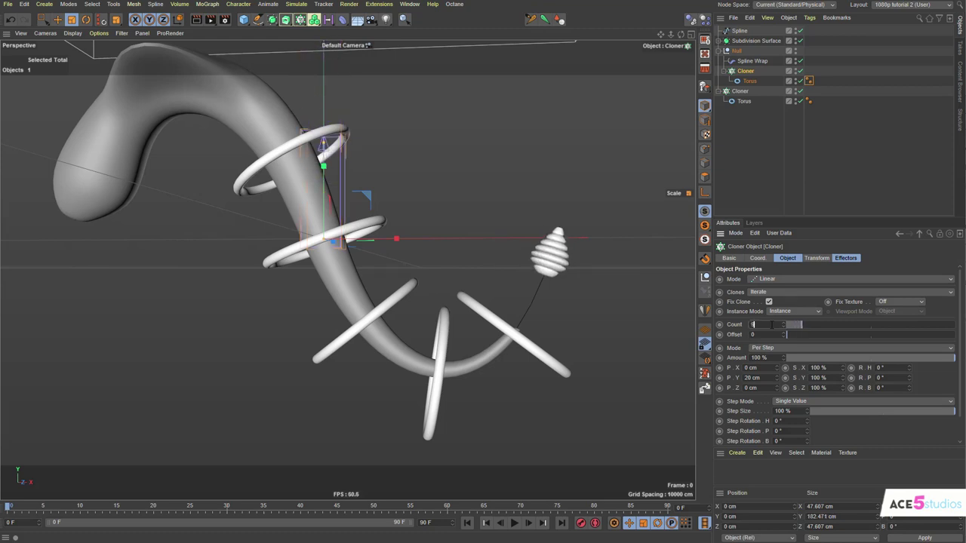
Try the nested Spline Wrap's Offset to slide the compressed rings along the spline, and reset it to 0%
{"action": "left_click", "coordinate": [752, 60]}
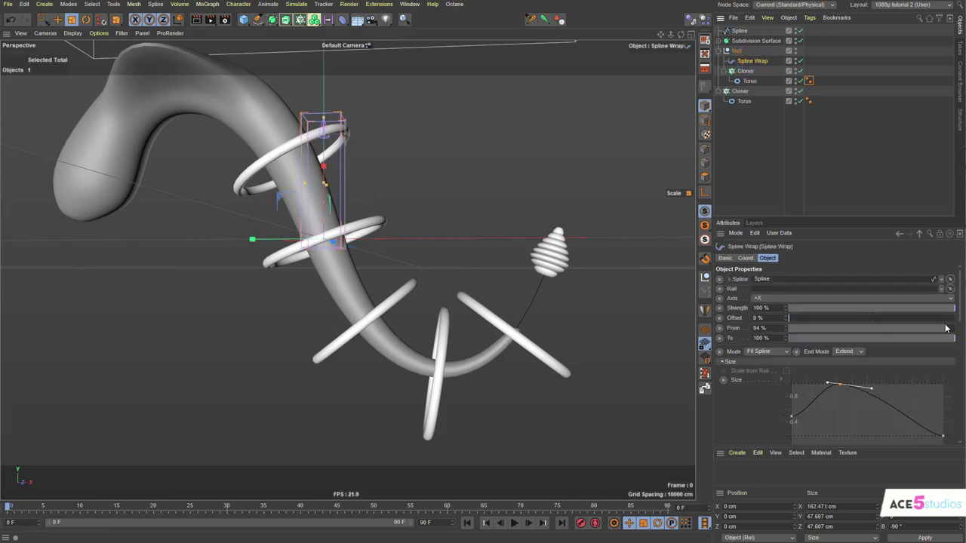
{"action": "left_click_drag", "start_coordinate": [848, 317], "coordinate": [792, 318]}
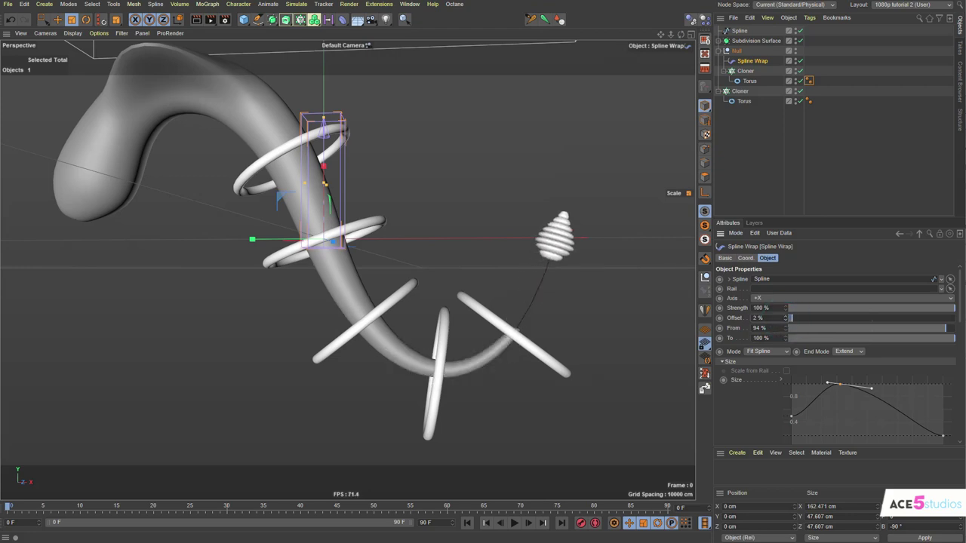
{"action": "key", "text": "Return"}
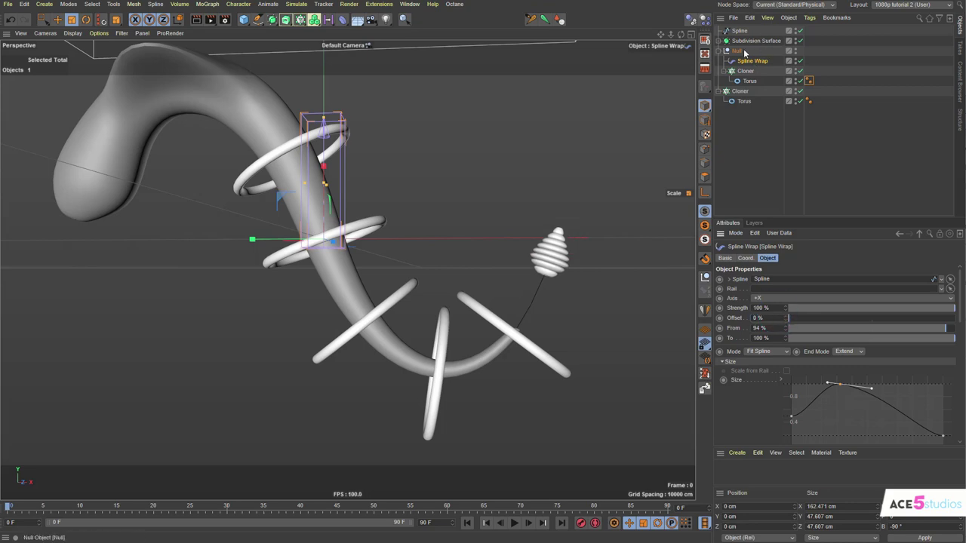
Set the To value of the cylinder's Spline Wrap to 100% so the tube reaches the compressed rings at the tip
{"action": "left_click", "coordinate": [727, 41]}
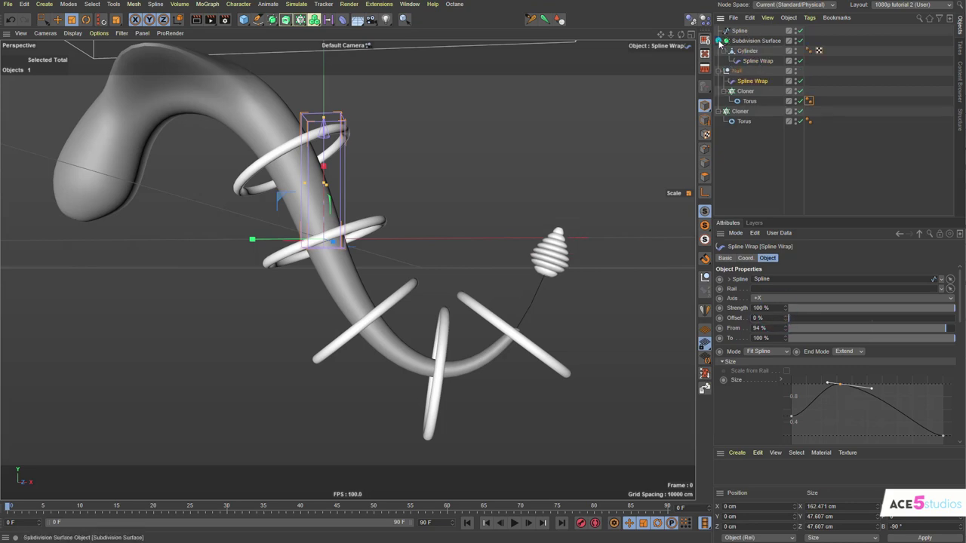
{"action": "left_click", "coordinate": [757, 60]}
{"action": "left_click_drag", "start_coordinate": [934, 338], "coordinate": [958, 344]}
{"action": "middle_click_drag", "start_coordinate": [312, 213], "coordinate": [383, 281], "text": "alt"}
{"action": "right_click_drag", "start_coordinate": [385, 265], "coordinate": [364, 273], "text": "alt"}
{"action": "left_click_drag", "start_coordinate": [365, 271], "coordinate": [384, 284], "text": "alt"}
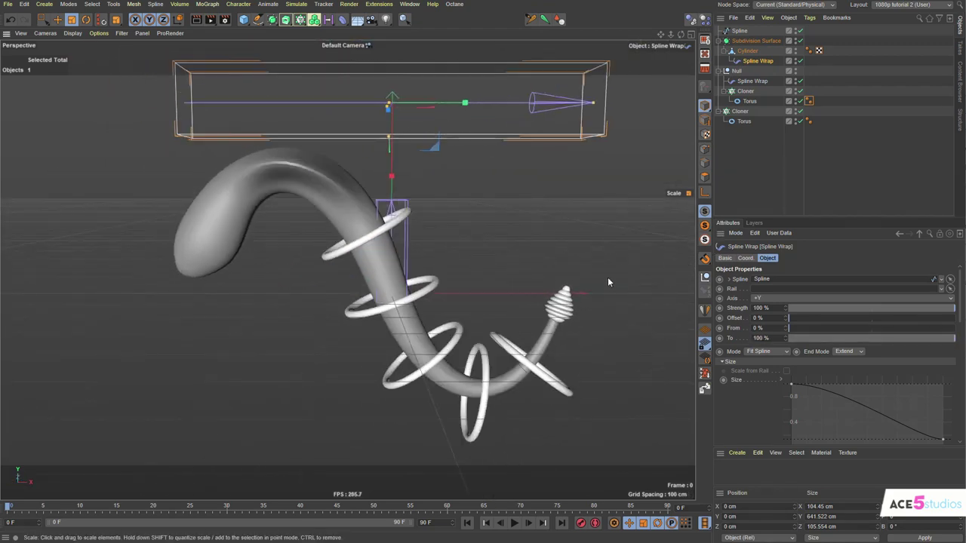
{"action": "left_click_drag", "start_coordinate": [607, 277], "coordinate": [474, 202], "text": "alt"}
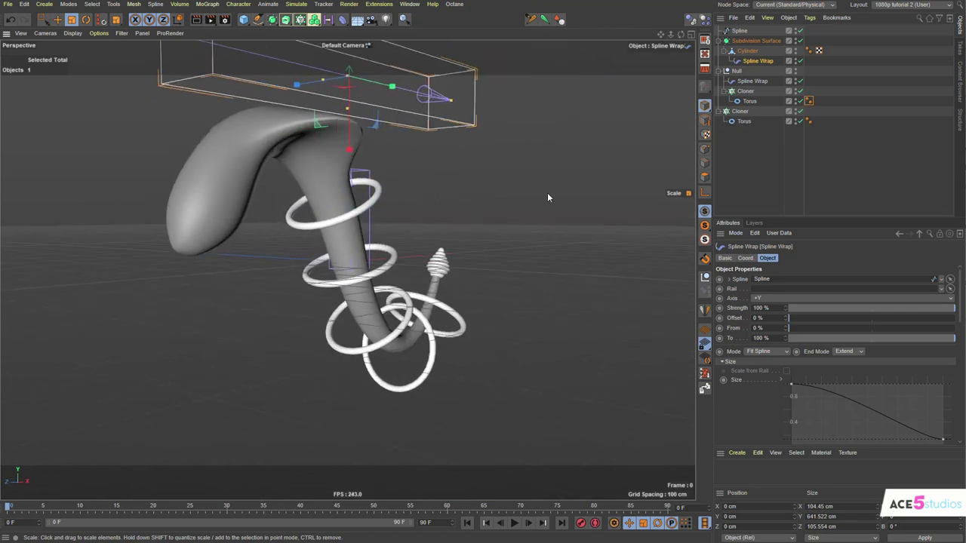
{"action": "left_click_drag", "start_coordinate": [478, 293], "coordinate": [295, 241], "text": "alt"}
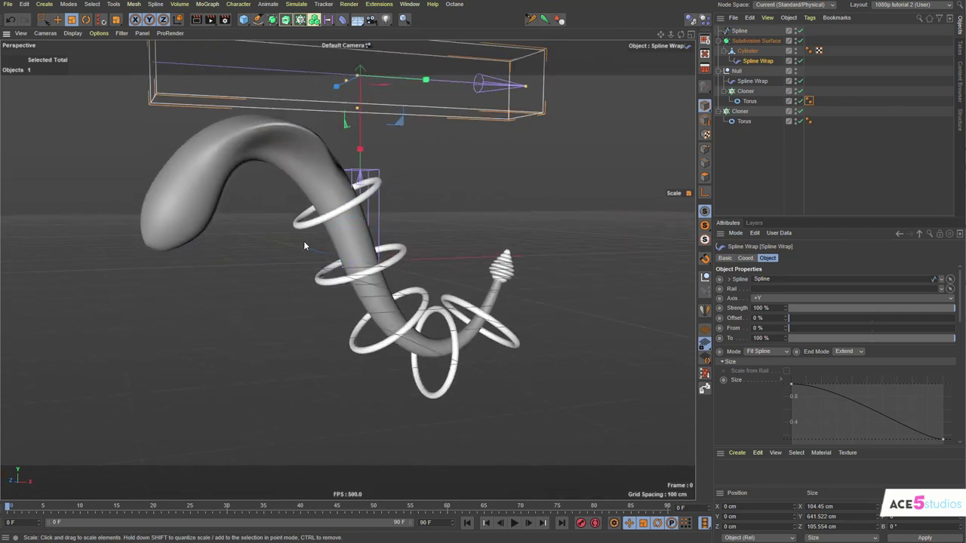
{"action": "left_click_drag", "start_coordinate": [391, 219], "coordinate": [378, 220], "text": "alt"}
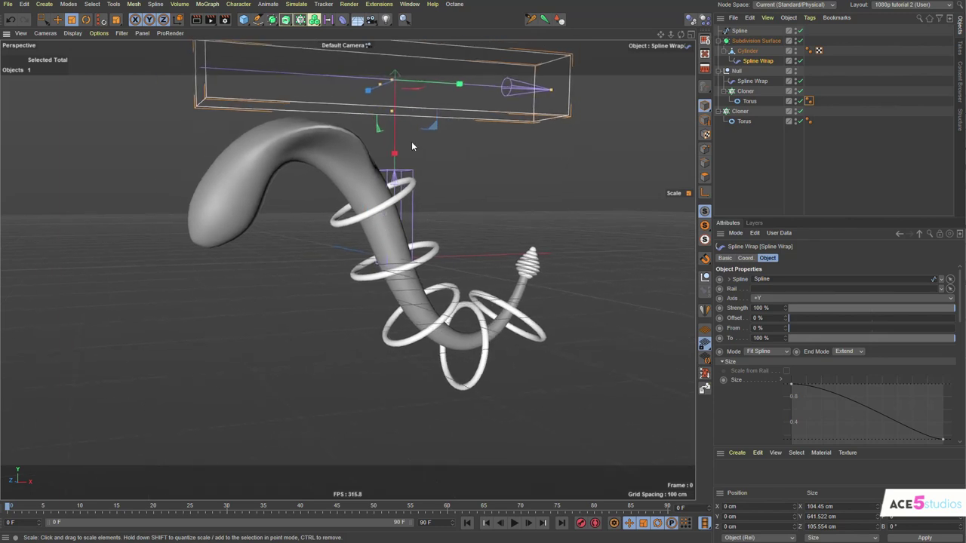
Start a new project with a Circle spline and a Cube, and place the Cube inside a Cloner
{"action": "key", "text": "ctrl+n"}
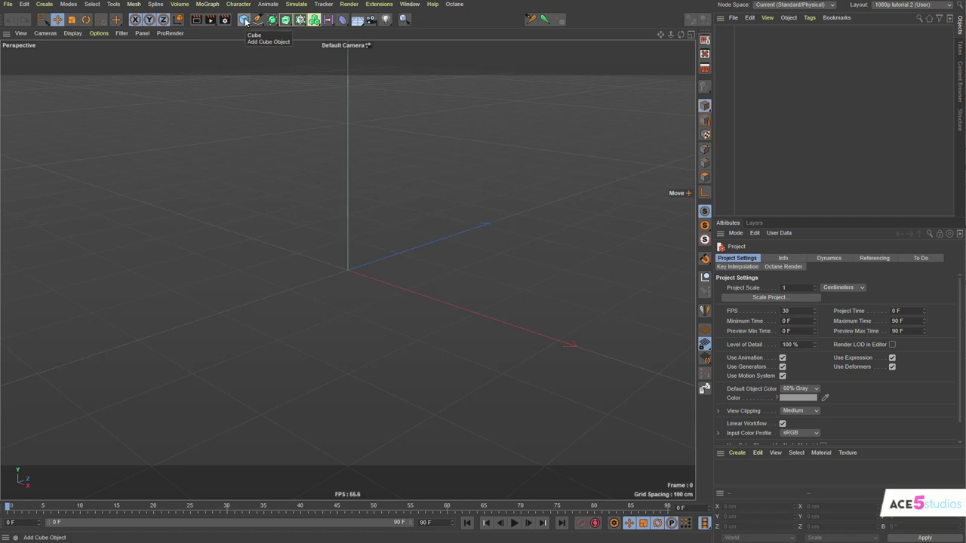
{"action": "left_click_drag", "start_coordinate": [255, 20], "coordinate": [376, 54]}
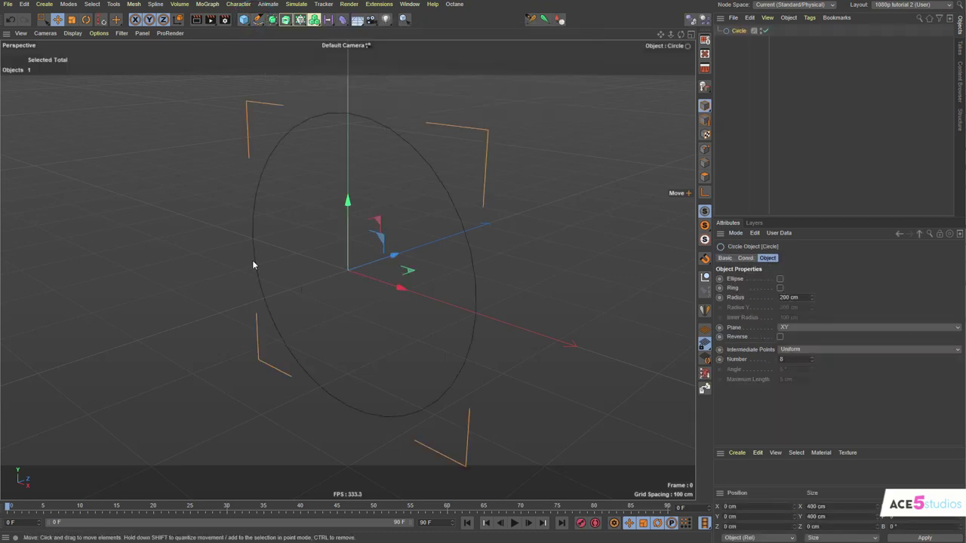
{"action": "left_click", "coordinate": [243, 19]}
{"action": "left_click_drag", "start_coordinate": [430, 282], "coordinate": [371, 226], "text": "alt"}
{"action": "left_click", "coordinate": [300, 19], "text": "alt"}
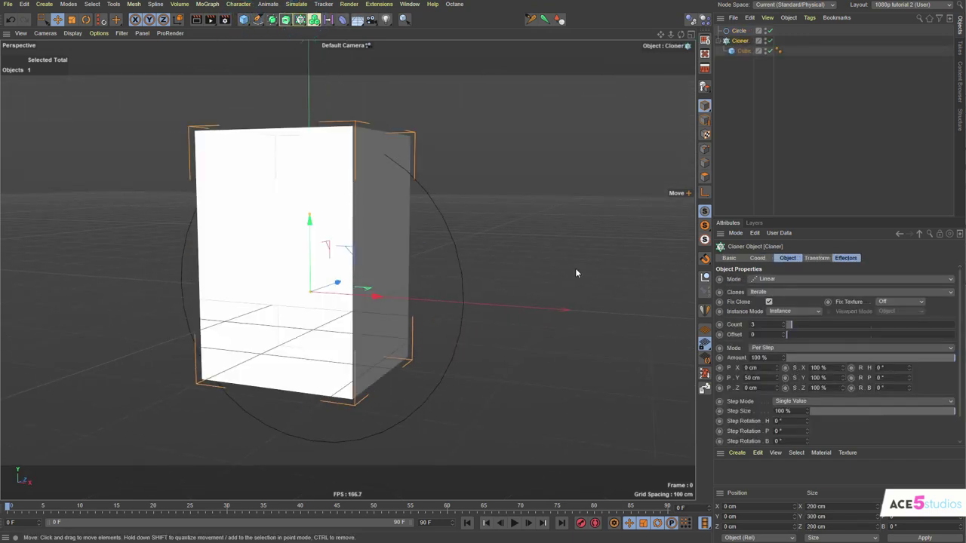
Set the Cloner's per-step Y position to 220 cm and its count to 9 to stack separated cubes
{"action": "type", "text": "120"}
{"action": "key", "text": "Return"}
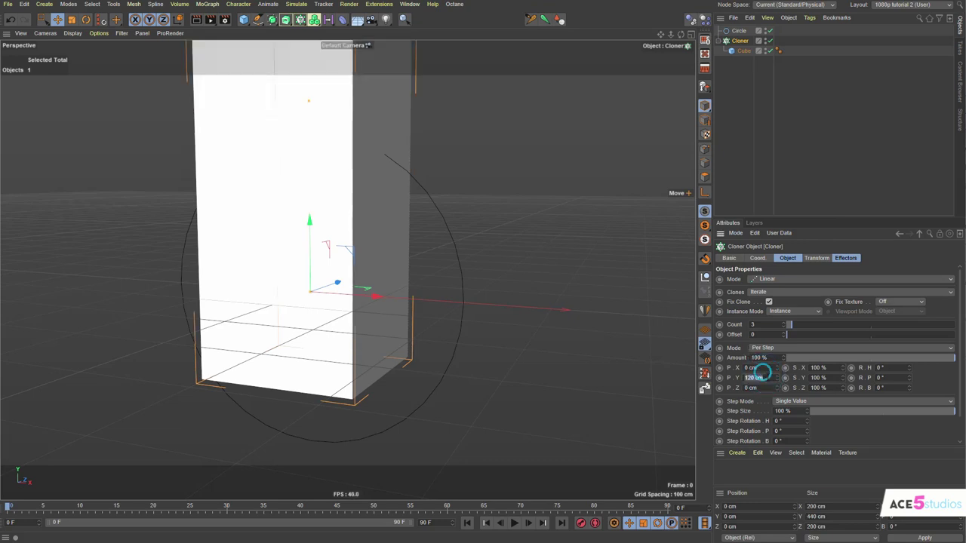
{"action": "type", "text": "220"}
{"action": "key", "text": "Return"}
{"action": "scroll", "coordinate": [254, 164], "scroll_direction": "down", "scroll_amount": 5}
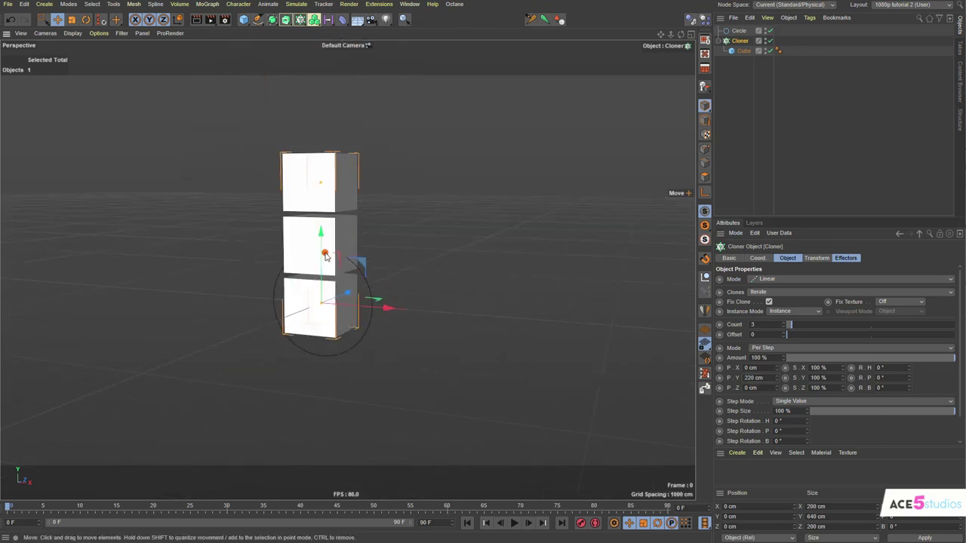
{"action": "scroll", "coordinate": [326, 254], "scroll_direction": "up", "scroll_amount": 3}
{"action": "left_click", "coordinate": [770, 325]}
{"action": "scroll", "coordinate": [769, 325], "scroll_direction": "up", "scroll_amount": 3}
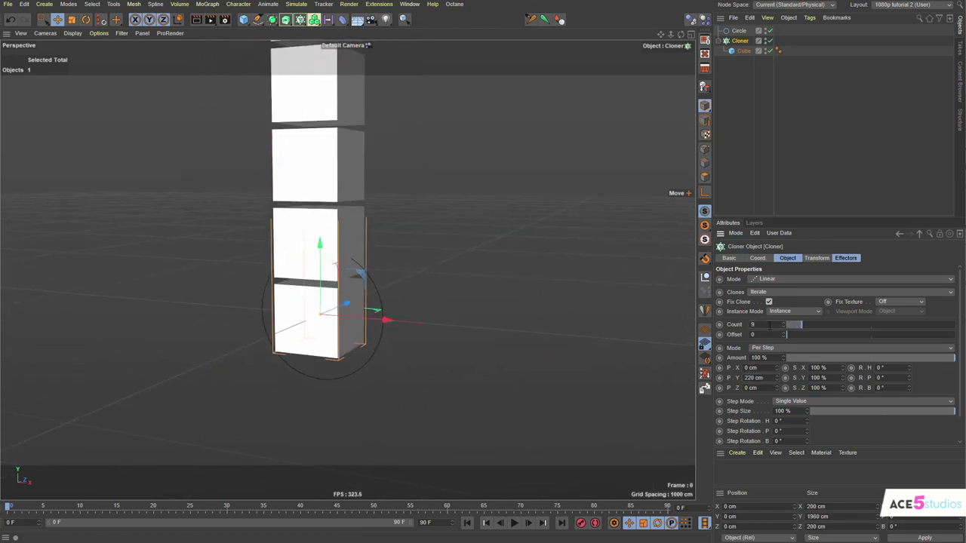
{"action": "scroll", "coordinate": [251, 269], "scroll_direction": "down", "scroll_amount": 5}
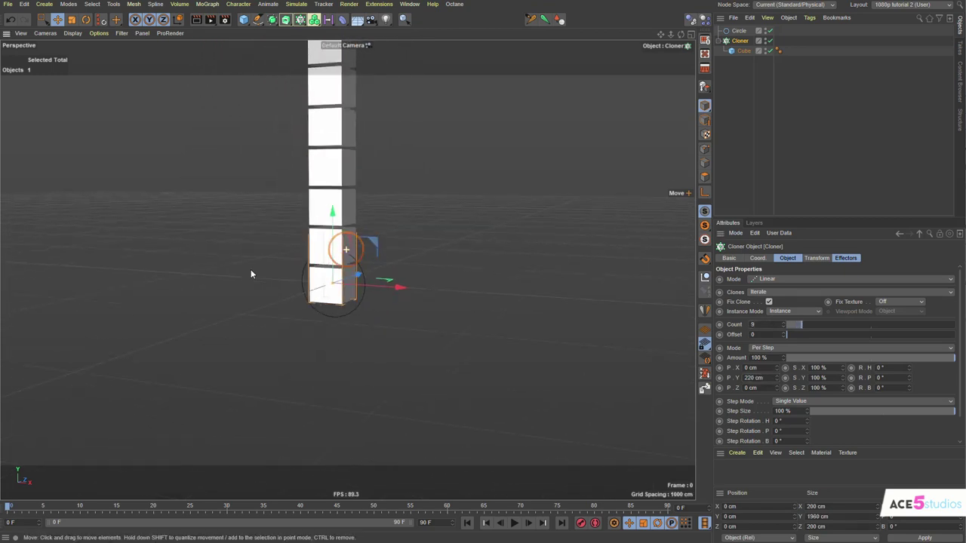
Group the Cloner under a Null and add a Spline Wrap deformer inside that Null, above the Cloner
{"action": "key", "text": "alt+g"}
{"action": "left_click", "coordinate": [719, 41]}
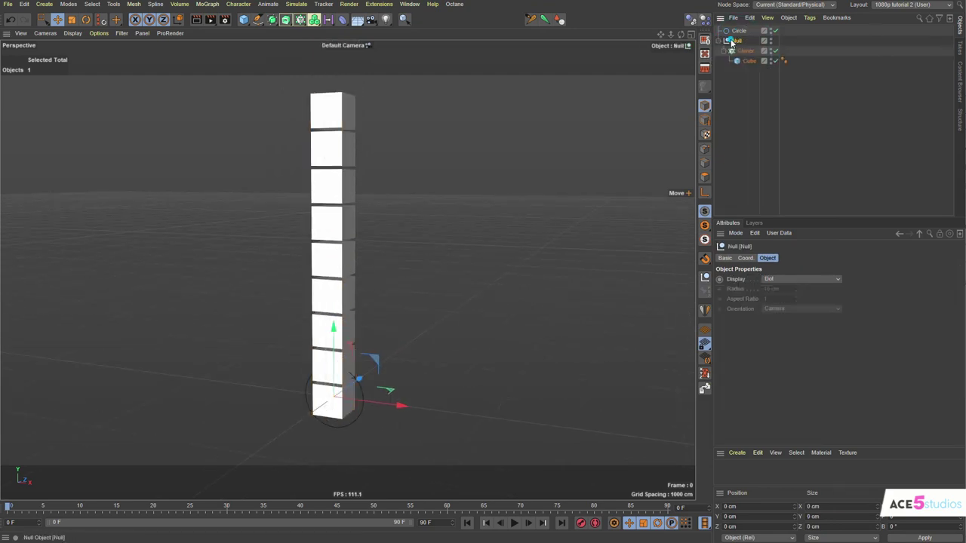
{"action": "left_click_drag", "start_coordinate": [345, 22], "coordinate": [595, 124]}
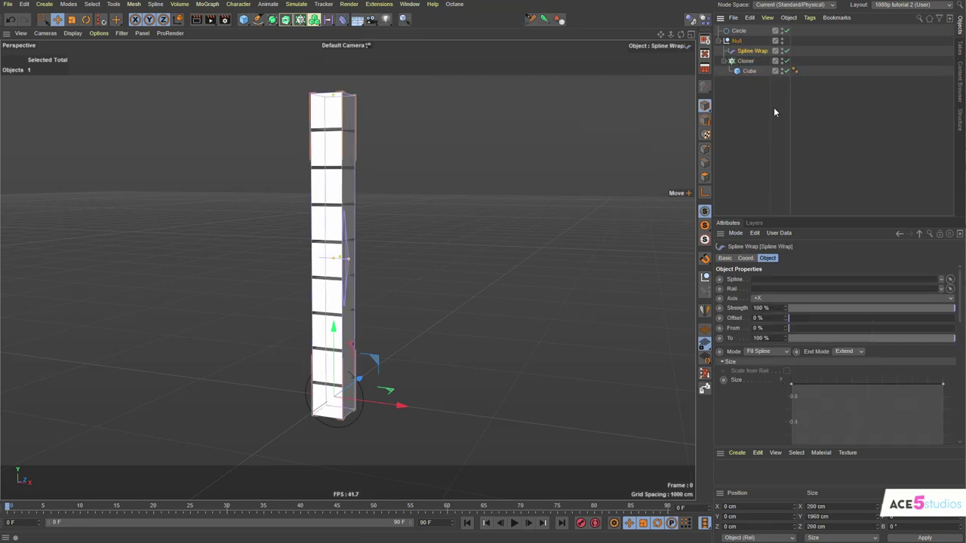
Set the Spline Wrap's axis to +Y, after trying +Z, to match the cube stack's direction
{"action": "left_click_drag", "start_coordinate": [657, 181], "coordinate": [388, 274], "text": "alt"}
{"action": "left_click", "coordinate": [789, 297]}
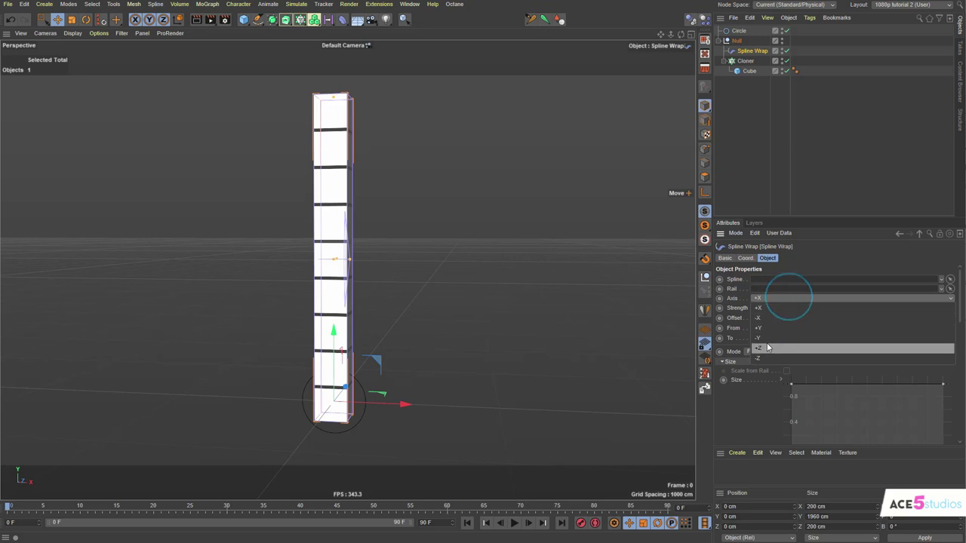
{"action": "left_click", "coordinate": [767, 349]}
{"action": "left_click_drag", "start_coordinate": [369, 289], "coordinate": [388, 289], "text": "alt"}
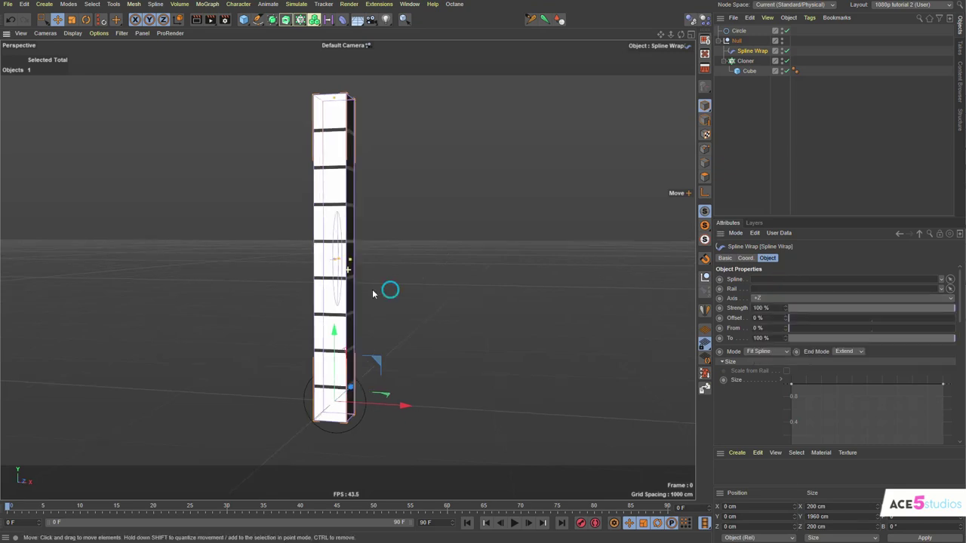
{"action": "left_click", "coordinate": [837, 296]}
{"action": "left_click", "coordinate": [765, 330]}
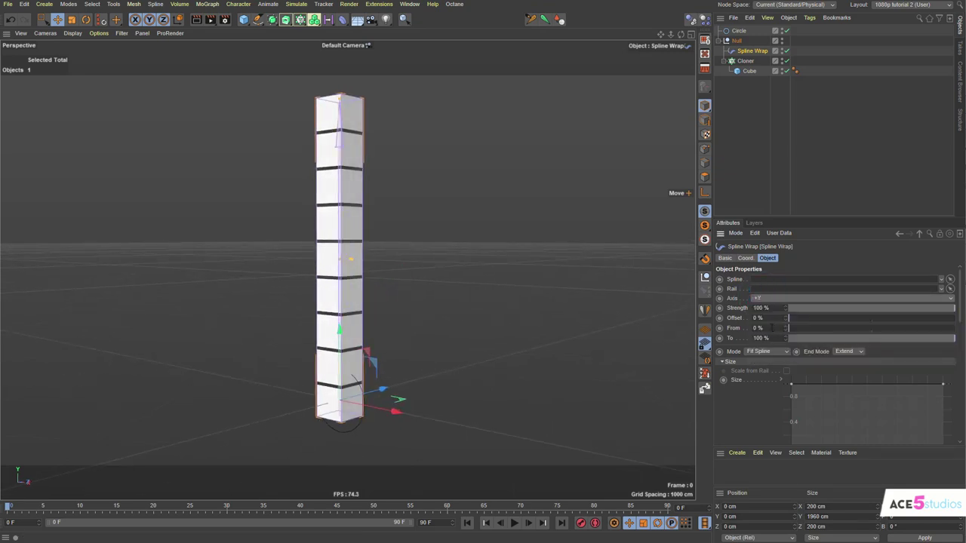
Assign the Circle as the Spline Wrap's spline so the cube stack bends into a ring
{"action": "left_click_drag", "start_coordinate": [738, 31], "coordinate": [760, 279]}
{"action": "middle_click_drag", "start_coordinate": [334, 382], "coordinate": [337, 283], "text": "alt"}
{"action": "right_click_drag", "start_coordinate": [333, 283], "coordinate": [385, 280], "text": "alt"}
{"action": "left_click_drag", "start_coordinate": [386, 280], "coordinate": [468, 279], "text": "alt"}
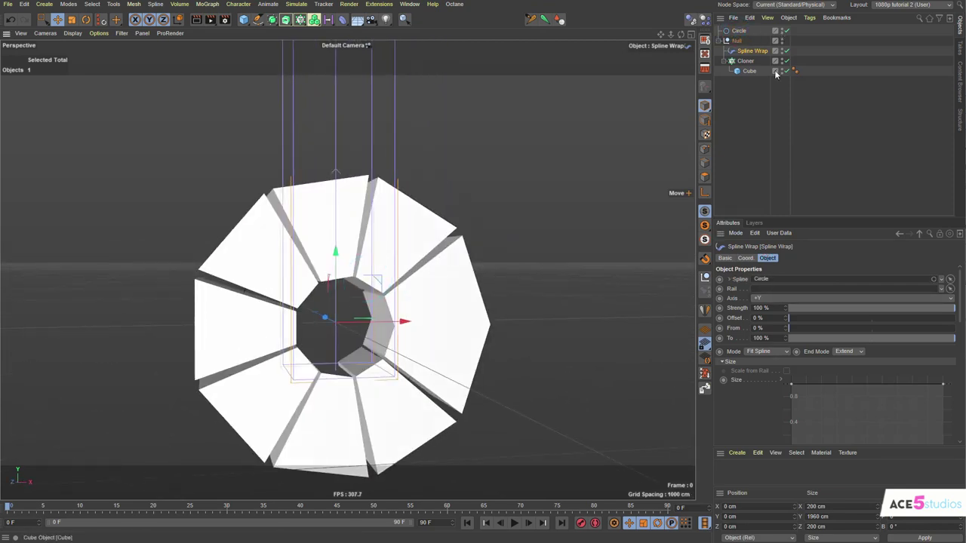
Select the Cube and switch the viewport shading to a mode that also shows the mesh lines
{"action": "left_click", "coordinate": [750, 71]}
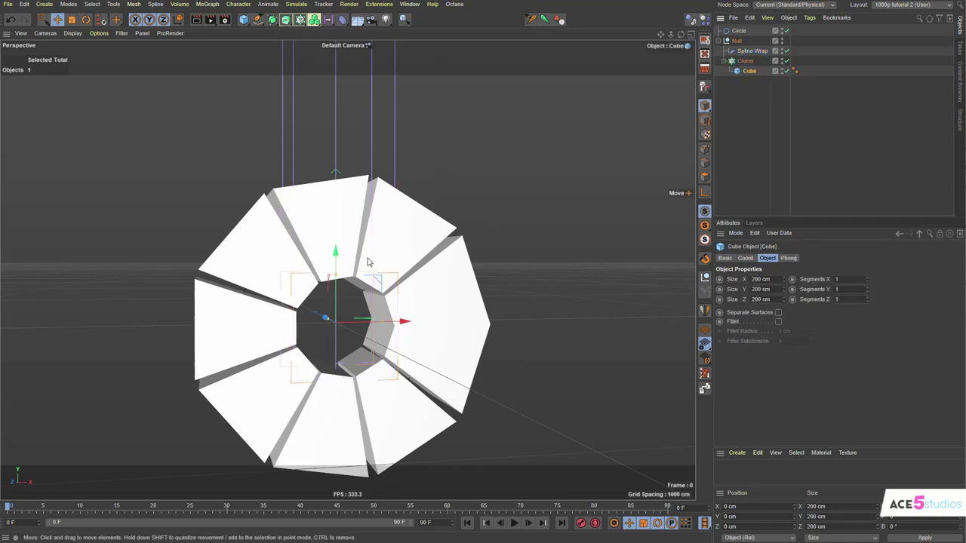
{"action": "left_click", "coordinate": [121, 33]}
{"action": "mouse_move", "coordinate": [110, 34]}
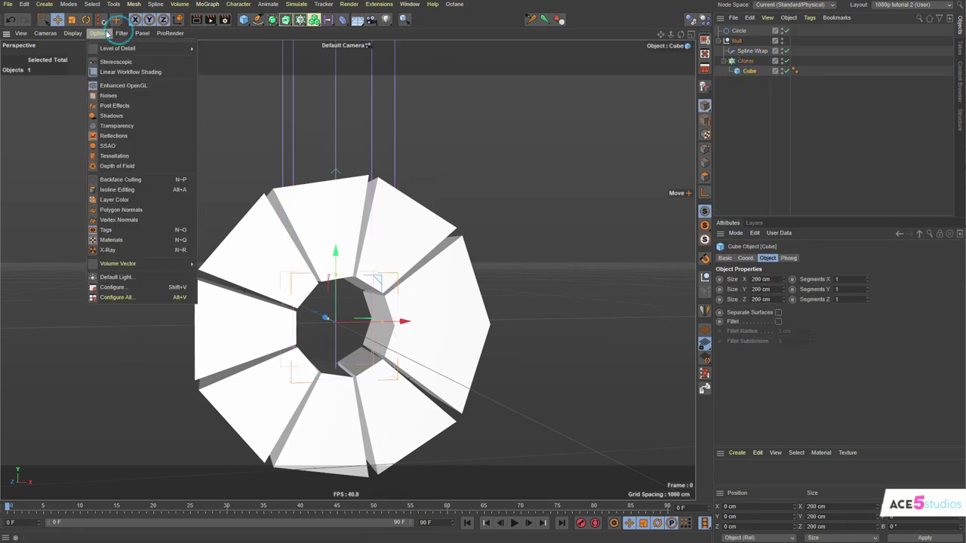
{"action": "mouse_move", "coordinate": [73, 33]}
{"action": "left_click", "coordinate": [106, 60]}
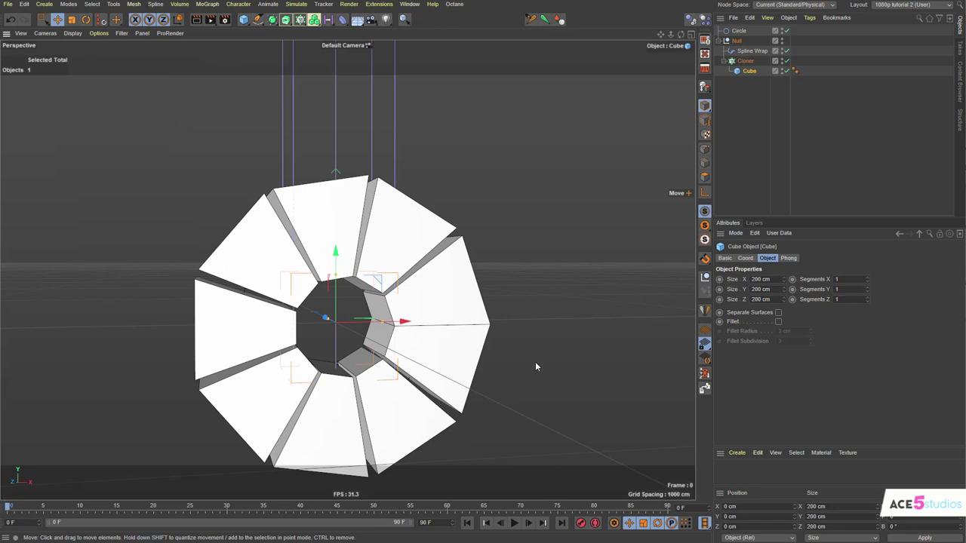
{"action": "left_click_drag", "start_coordinate": [415, 283], "coordinate": [337, 283], "text": "alt"}
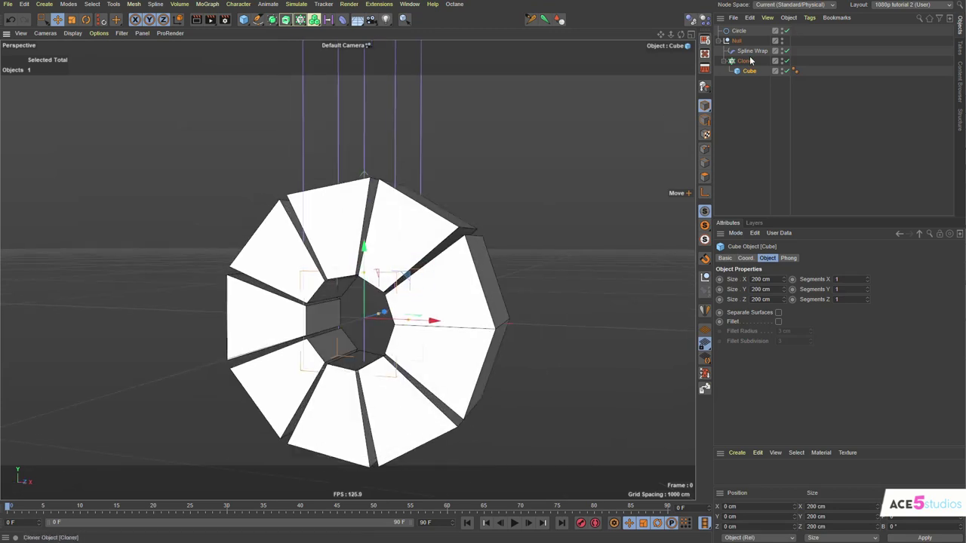
Set the Cube's Y segments to 8, keeping X segments at 1, so the wrapped blocks curve smoothly
{"action": "double_click", "coordinate": [852, 279]}
{"action": "type", "text": "2"}
{"action": "scroll", "coordinate": [855, 282], "scroll_direction": "up", "scroll_amount": 5}
{"action": "scroll", "coordinate": [855, 282], "scroll_direction": "down", "scroll_amount": 6}
{"action": "scroll", "coordinate": [855, 290], "scroll_direction": "up", "scroll_amount": 15}
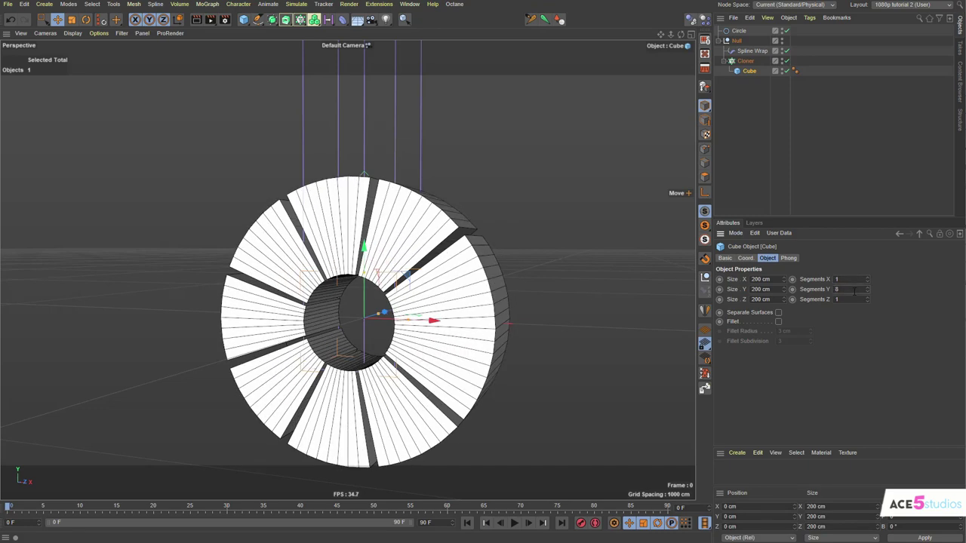
{"action": "mouse_move", "coordinate": [384, 231]}
{"action": "left_mouse_down", "text": "alt"}
{"action": "mouse_move", "coordinate": [445, 223]}
{"action": "mouse_move", "coordinate": [270, 202]}
{"action": "mouse_move", "coordinate": [356, 222]}
{"action": "mouse_move", "coordinate": [340, 197]}
{"action": "left_mouse_up", "text": "alt"}
{"action": "right_click_drag", "start_coordinate": [343, 191], "coordinate": [408, 191], "text": "alt"}
{"action": "left_click_drag", "start_coordinate": [395, 280], "coordinate": [444, 246], "text": "alt"}
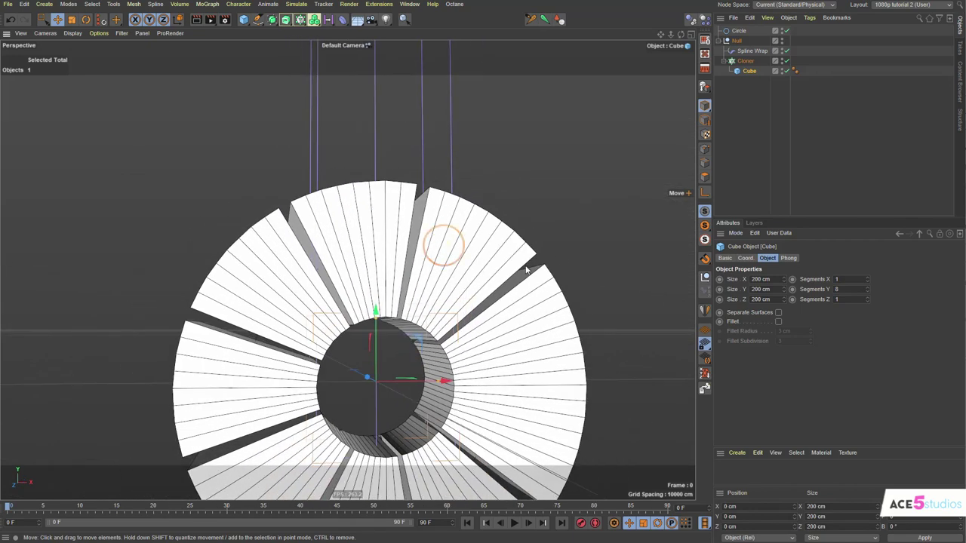
{"action": "left_click_drag", "start_coordinate": [526, 269], "coordinate": [561, 225], "text": "alt"}
Put the Cube under a Subdivision Surface inside the Cloner to round the wrapped blocks
{"action": "left_click", "coordinate": [748, 71]}
{"action": "left_click", "coordinate": [273, 20], "text": "alt"}
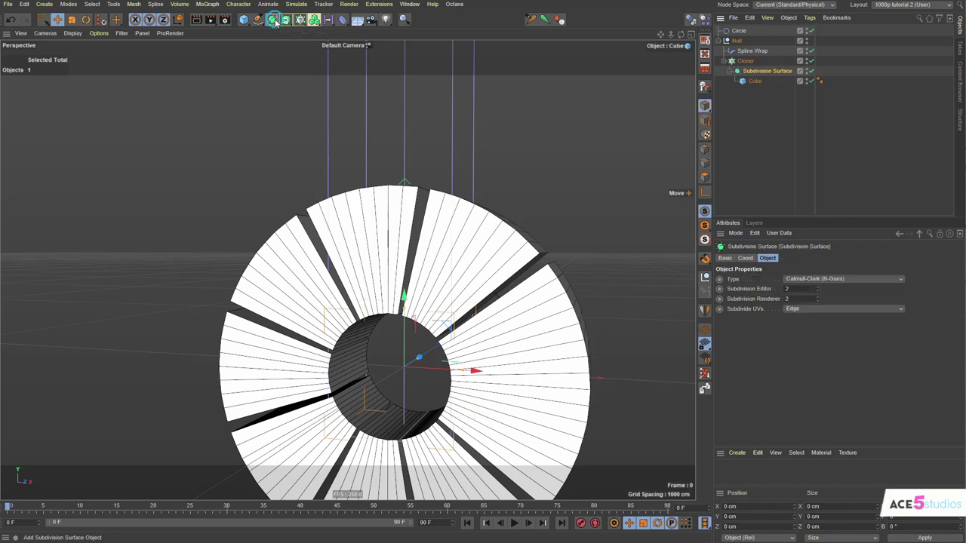
{"action": "left_click_drag", "start_coordinate": [441, 230], "coordinate": [456, 233], "text": "alt"}
{"action": "middle_click_drag", "start_coordinate": [455, 268], "coordinate": [454, 207], "text": "alt"}
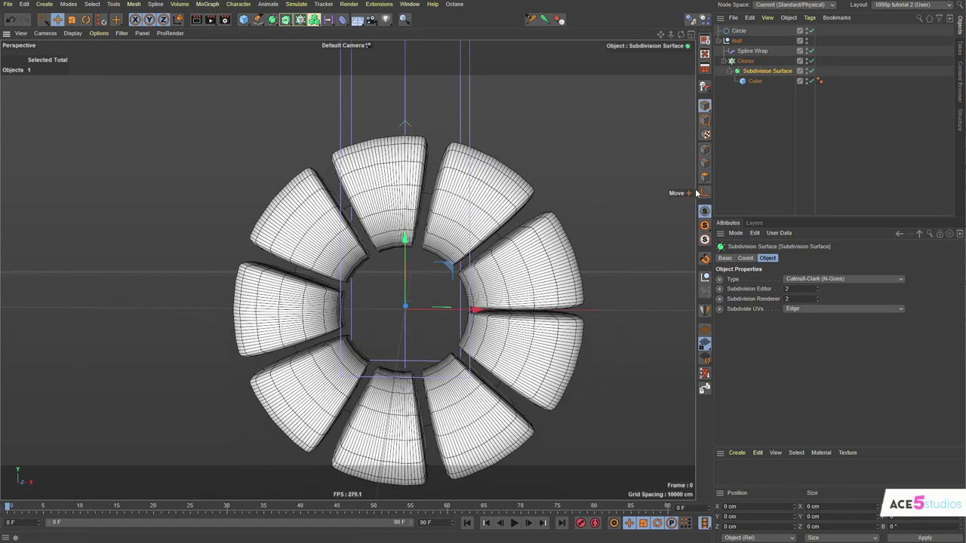
Reduce the Cloner's per-step Y position to 186 cm to narrow the gaps between the rounded blocks
{"action": "left_click", "coordinate": [743, 60]}
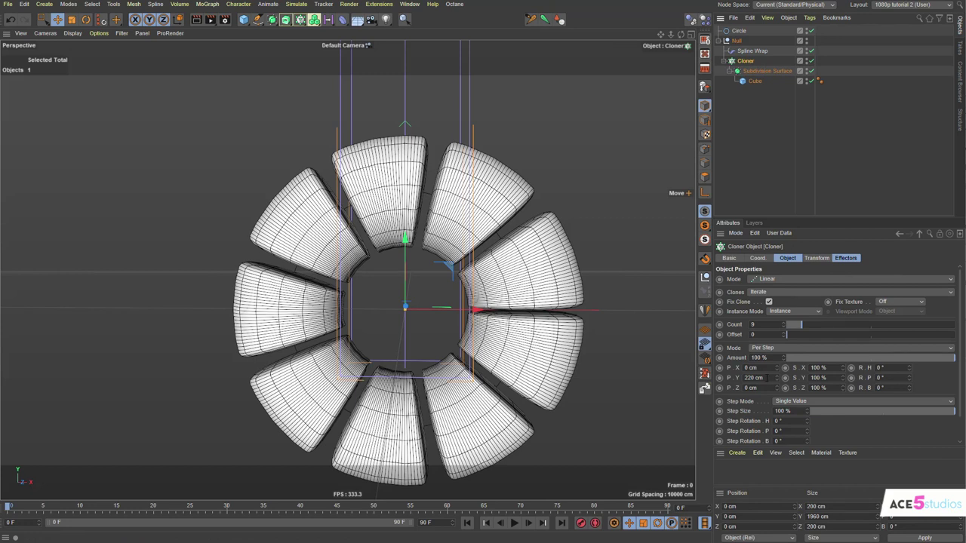
{"action": "left_click", "coordinate": [764, 376]}
{"action": "scroll", "coordinate": [766, 377], "scroll_direction": "down", "scroll_amount": 5}
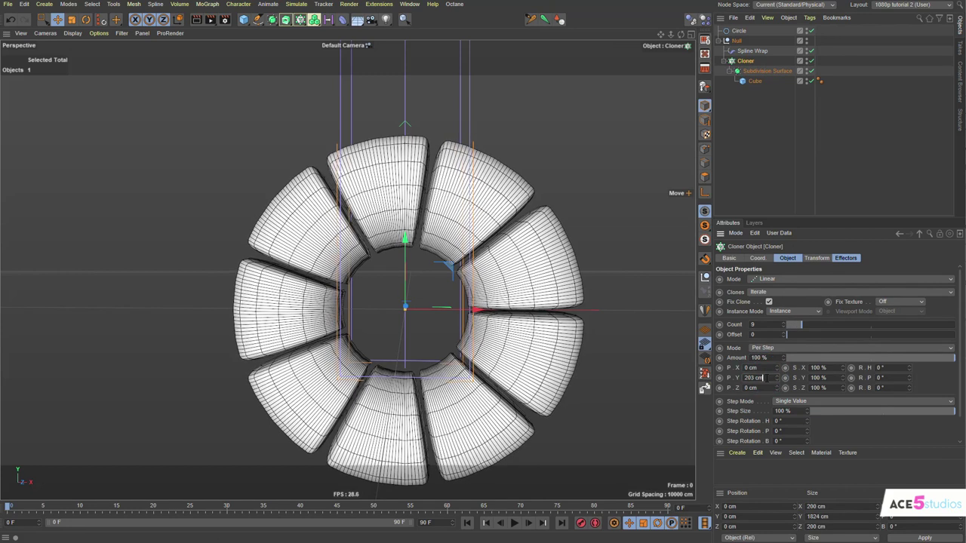
{"action": "scroll", "coordinate": [764, 376], "scroll_direction": "down", "scroll_amount": 9}
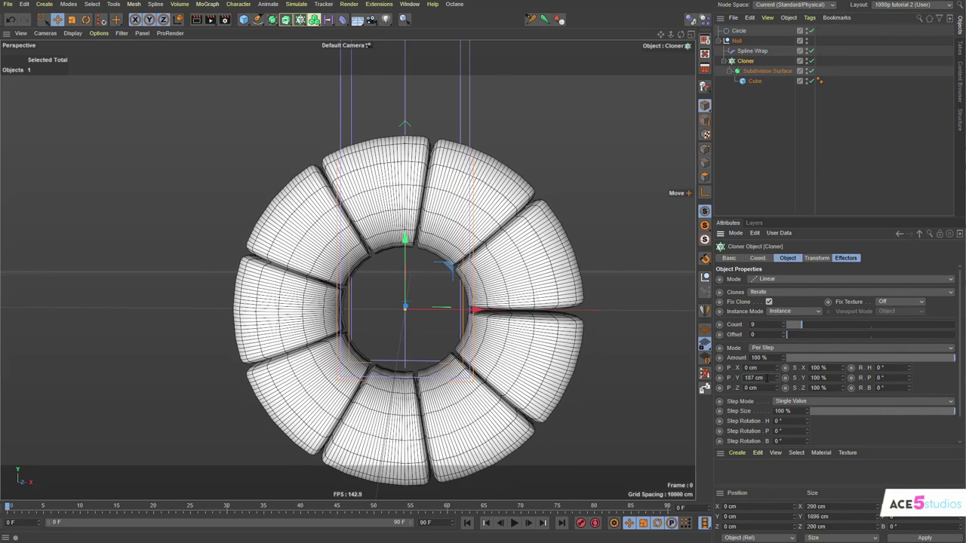
{"action": "left_click", "coordinate": [742, 155]}
{"action": "mouse_move", "coordinate": [491, 309]}
{"action": "left_mouse_down", "text": "alt"}
{"action": "mouse_move", "coordinate": [357, 343]}
{"action": "mouse_move", "coordinate": [498, 300]}
{"action": "mouse_move", "coordinate": [514, 308]}
{"action": "mouse_move", "coordinate": [538, 282]}
{"action": "left_mouse_up", "text": "alt"}
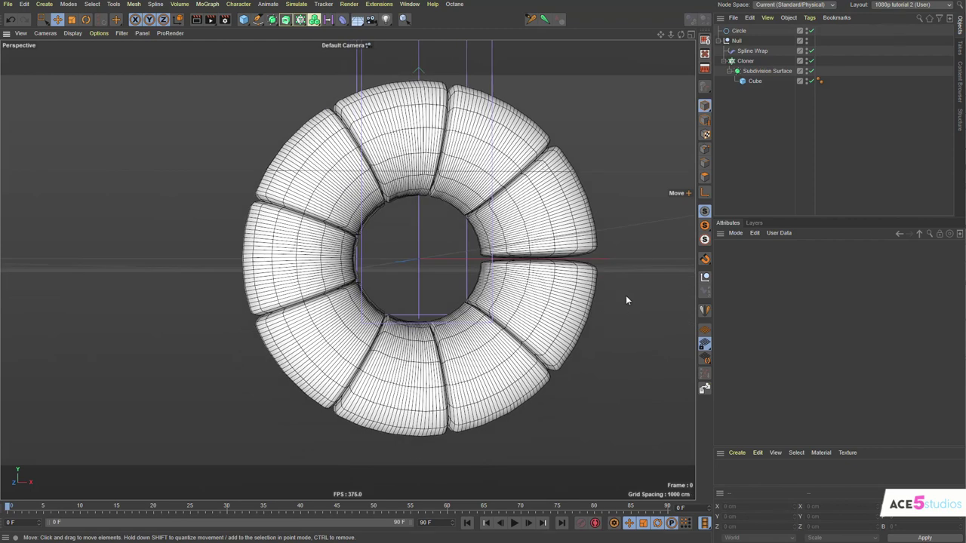
{"action": "left_click_drag", "start_coordinate": [632, 280], "coordinate": [421, 244], "text": "alt"}
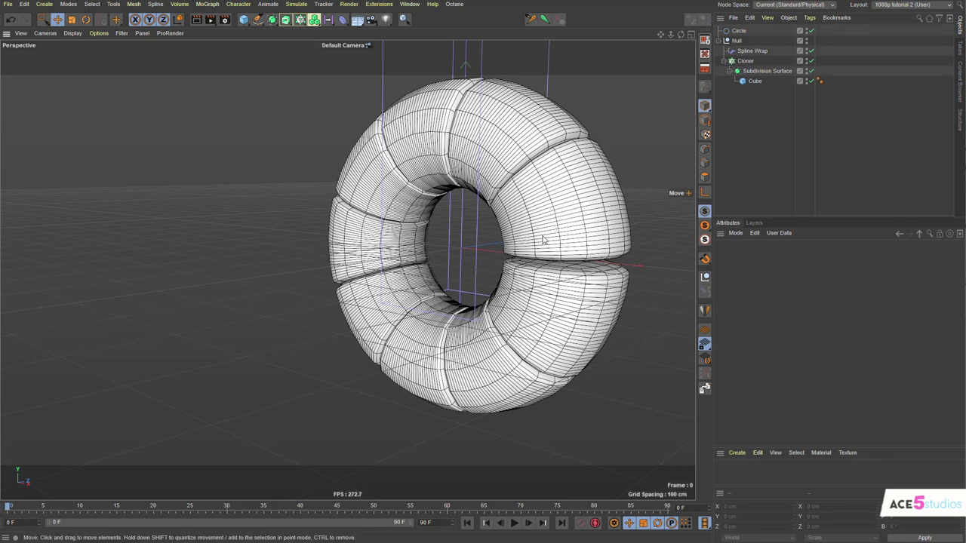
Raise the Cloner's count to 34 and switch the viewport to shading without mesh lines
{"action": "left_click", "coordinate": [745, 61]}
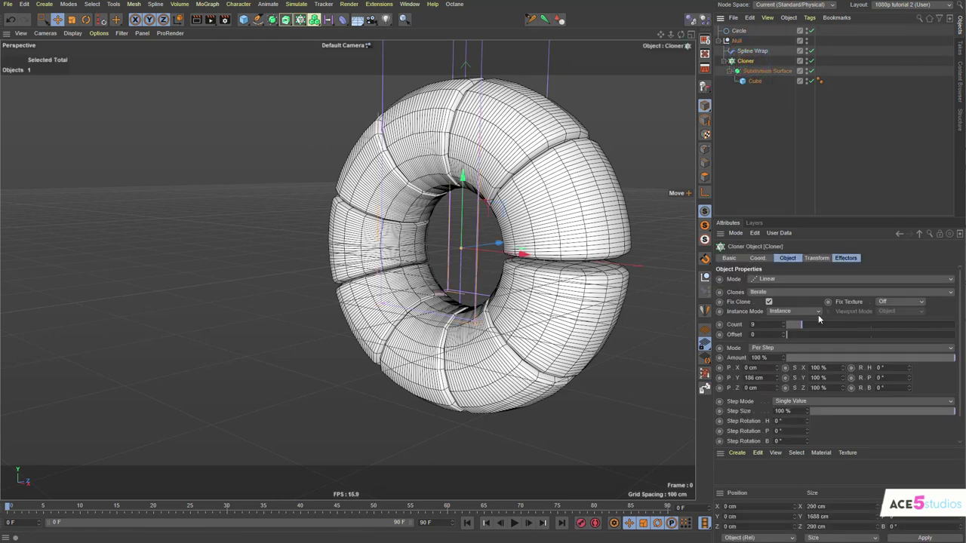
{"action": "left_click_drag", "start_coordinate": [820, 325], "coordinate": [844, 325]}
{"action": "left_click", "coordinate": [74, 33]}
{"action": "left_click", "coordinate": [95, 48]}
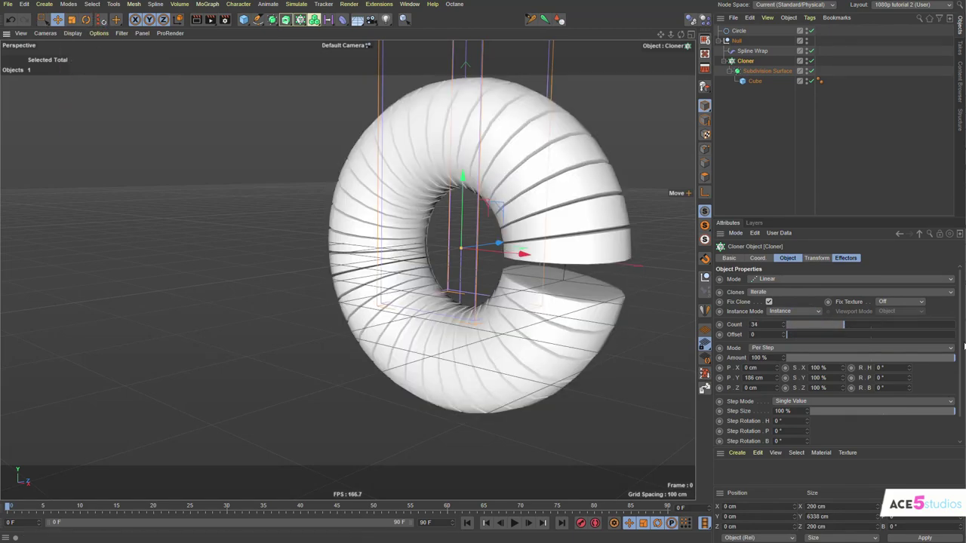
Set the Cloner's count to 16 and refresh the wrapped ring by disabling and re-enabling the Spline Wrap
{"action": "left_click_drag", "start_coordinate": [653, 301], "coordinate": [720, 277], "text": "alt"}
{"action": "left_click_drag", "start_coordinate": [844, 325], "coordinate": [814, 326]}
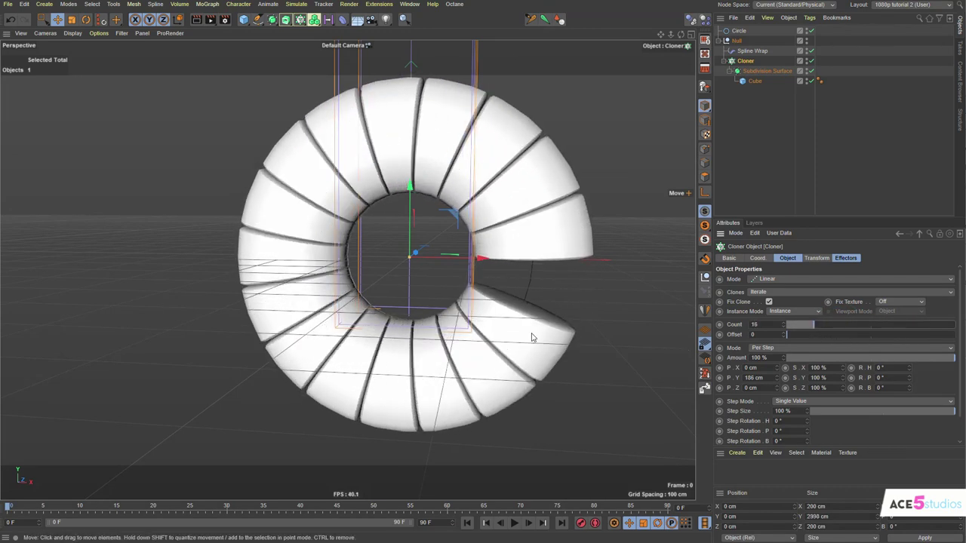
{"action": "left_click", "coordinate": [812, 51]}
{"action": "left_click", "coordinate": [813, 52]}
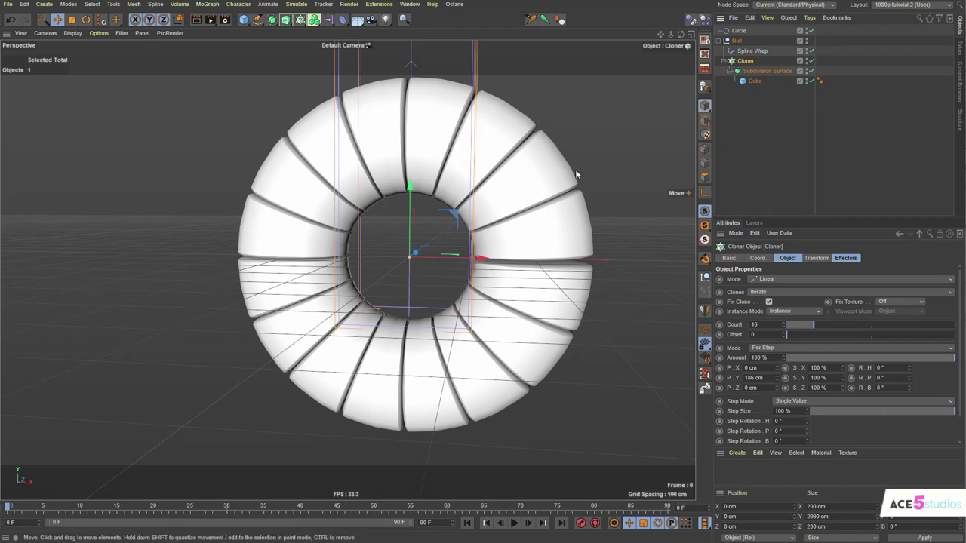
Create a pink material and a copy of it recoloured light blue
{"action": "left_click", "coordinate": [757, 81]}
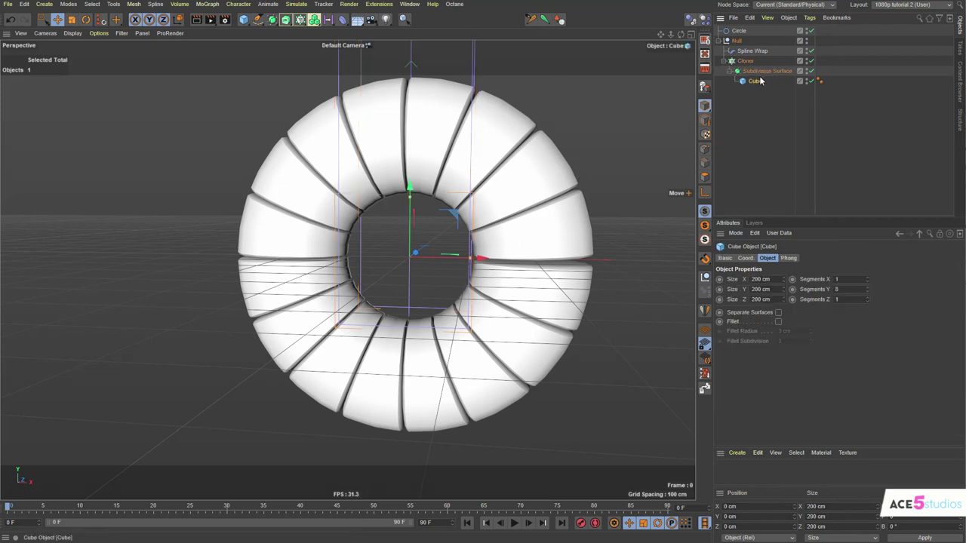
{"action": "double_click", "coordinate": [791, 464]}
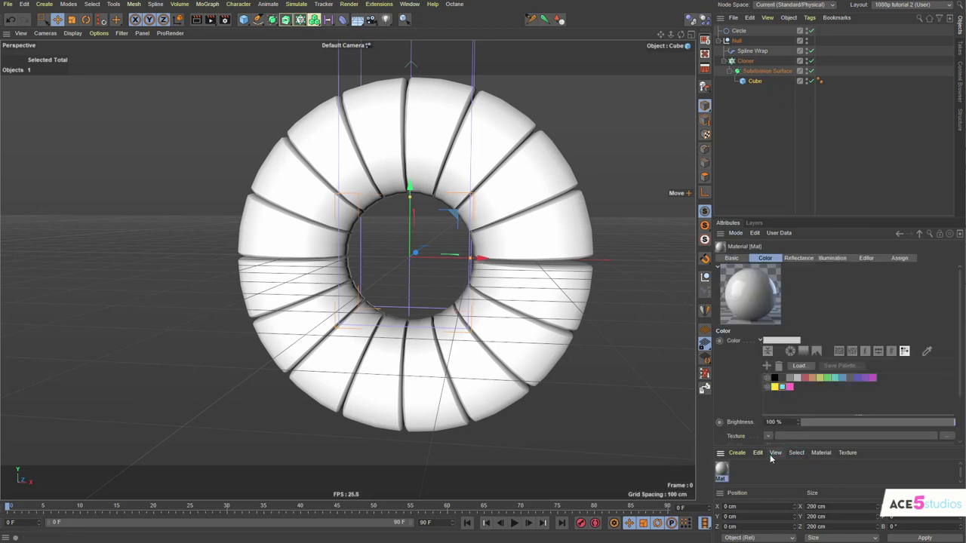
{"action": "left_click", "coordinate": [790, 387]}
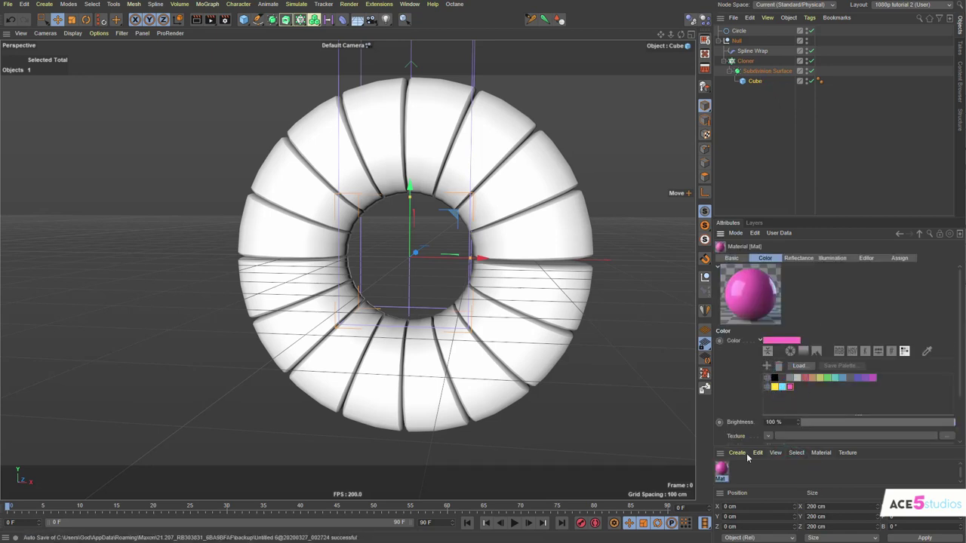
{"action": "left_click_drag", "start_coordinate": [721, 472], "coordinate": [739, 471], "text": "ctrl"}
{"action": "left_click", "coordinate": [781, 386]}
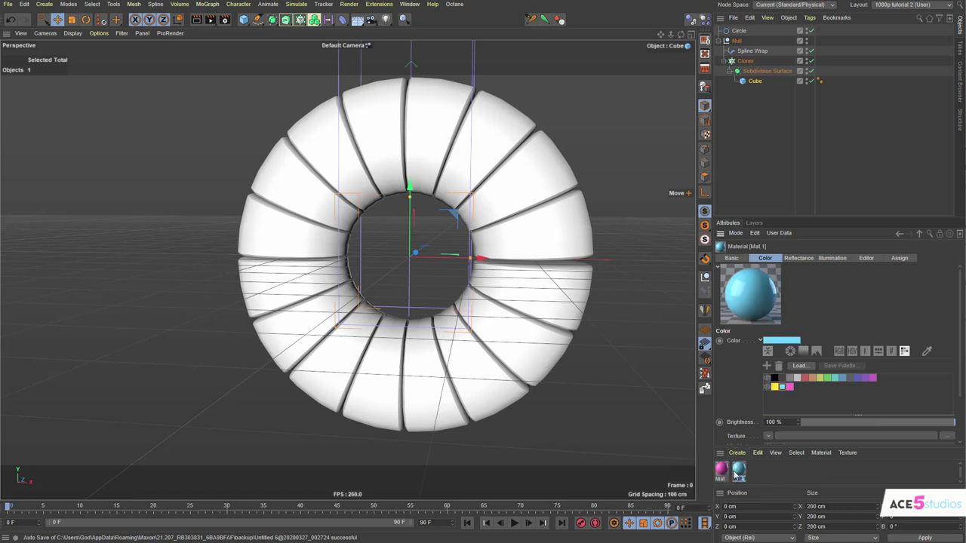
Apply the pink material to the Cube and duplicate its Subdivision Surface with the Cube inside the Cloner
{"action": "left_click_drag", "start_coordinate": [721, 468], "coordinate": [754, 86]}
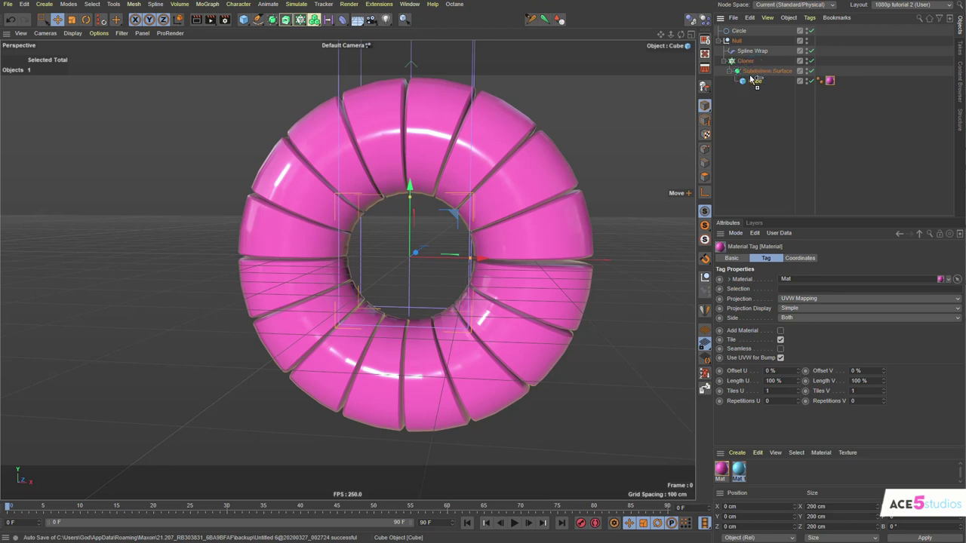
{"action": "key", "text": "ctrl+z"}
{"action": "left_click_drag", "start_coordinate": [751, 78], "coordinate": [749, 67], "text": "ctrl"}
{"action": "left_click", "coordinate": [759, 72]}
Expand both Subdivision Surfaces and replace the material on the duplicated Cube with the light-blue one, so the blocks alternate in colour
{"action": "left_click", "coordinate": [729, 71]}
{"action": "left_click", "coordinate": [729, 81]}
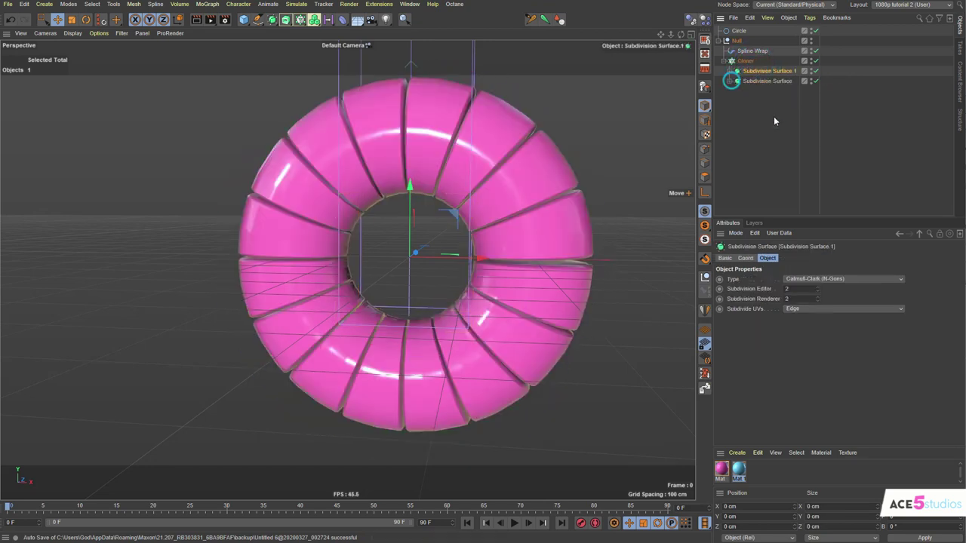
{"action": "left_click", "coordinate": [729, 81]}
{"action": "left_click", "coordinate": [729, 71]}
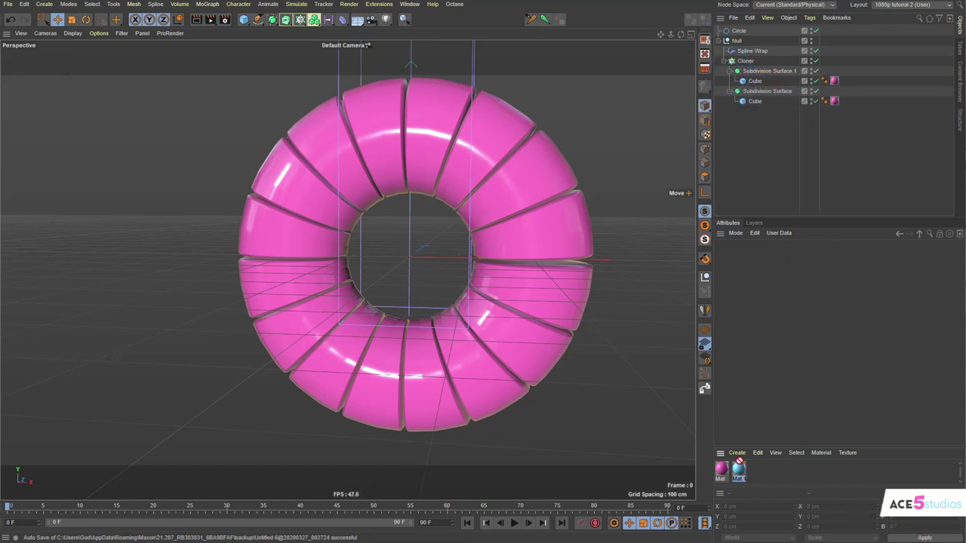
{"action": "left_click_drag", "start_coordinate": [741, 449], "coordinate": [834, 81]}
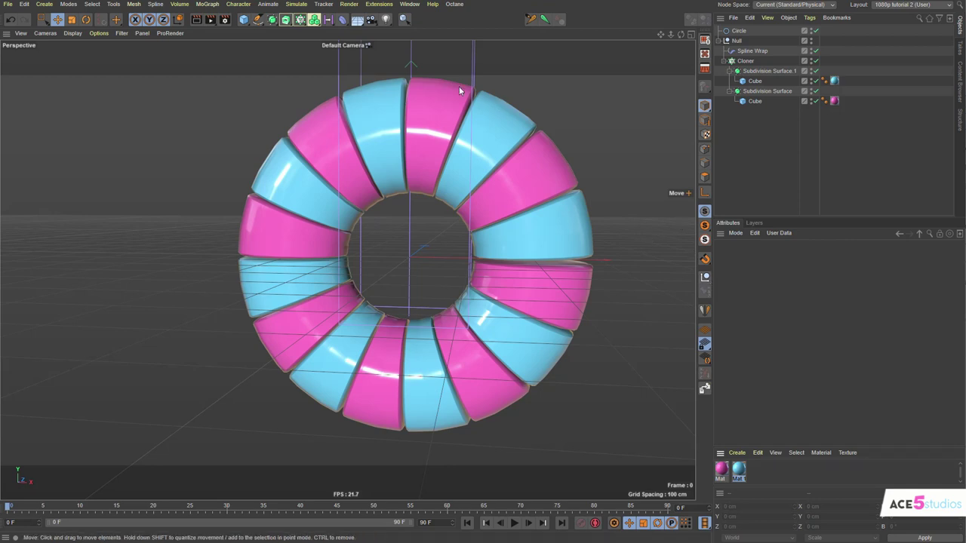
Select the Phong tags of both Cubes together and examine their Phong Angle setting
{"action": "left_click", "coordinate": [825, 81]}
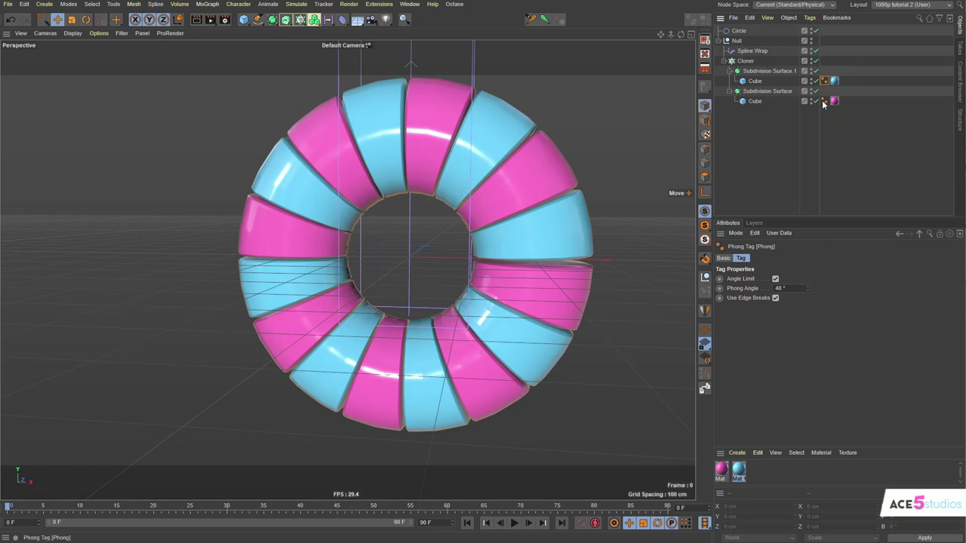
{"action": "left_click", "coordinate": [824, 101], "text": "ctrl"}
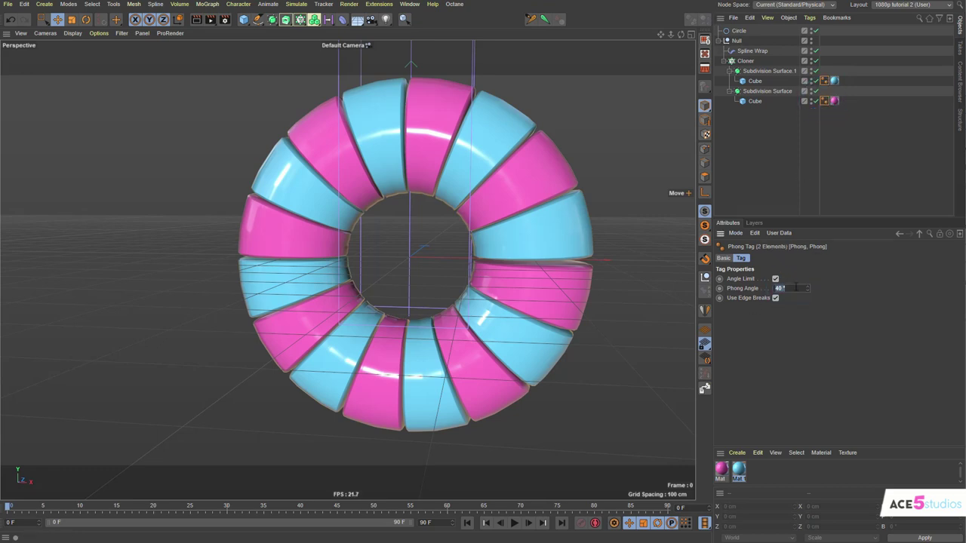
{"action": "left_click", "coordinate": [782, 147]}
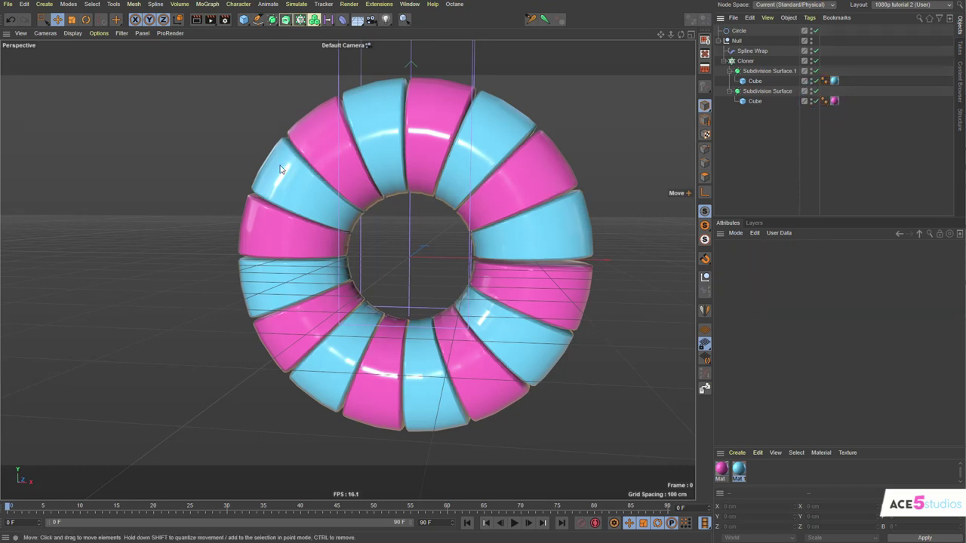
Draw a long, wavy open spline across the view from one side of the ring to the other with the Spline Pen
{"action": "left_click_drag", "start_coordinate": [249, 149], "coordinate": [386, 242], "text": "alt"}
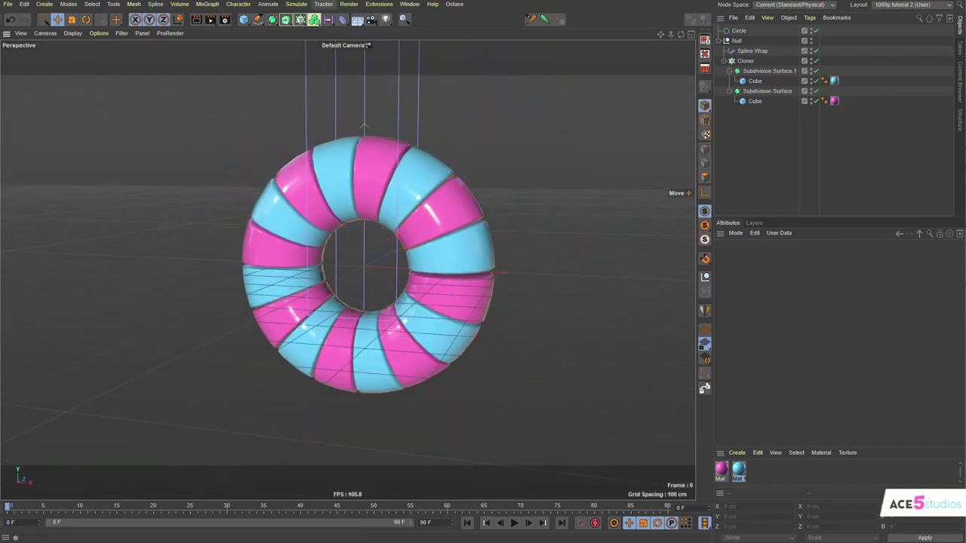
{"action": "left_click", "coordinate": [257, 19]}
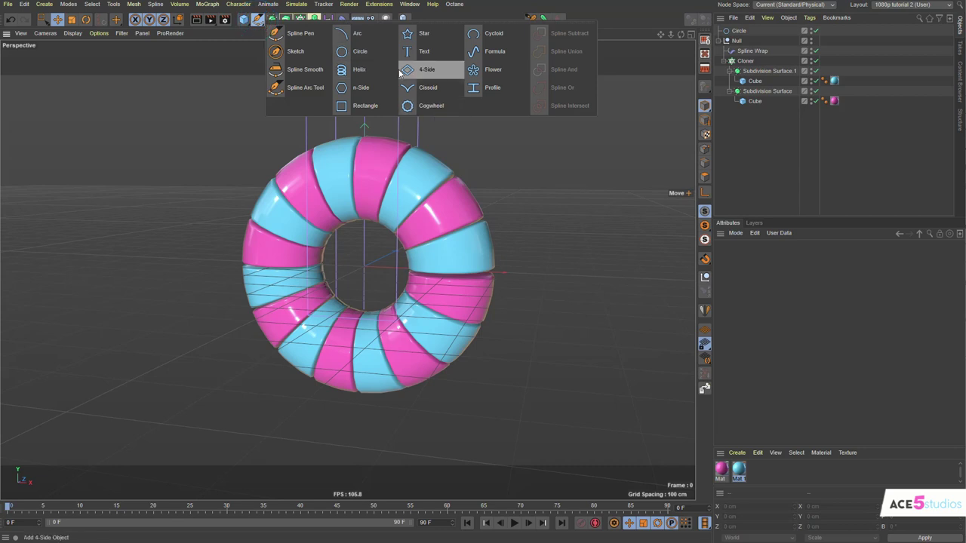
{"action": "left_click", "coordinate": [296, 34]}
{"action": "left_click_drag", "start_coordinate": [110, 333], "coordinate": [101, 213]}
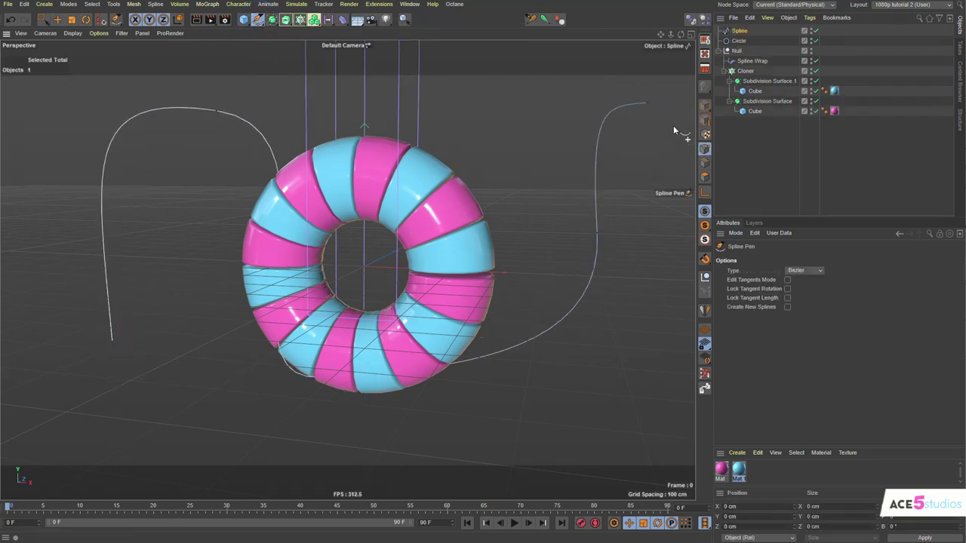
Make the Spline Wrap follow the newly drawn Spline instead of the Circle
{"action": "left_click", "coordinate": [755, 61]}
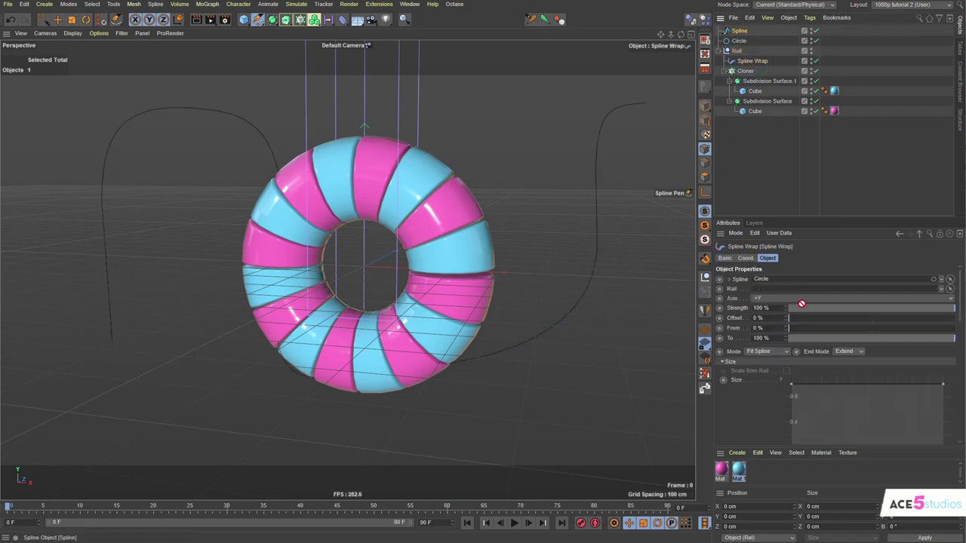
{"action": "scroll", "coordinate": [249, 296], "scroll_direction": "down", "scroll_amount": 3}
{"action": "left_click_drag", "start_coordinate": [247, 300], "coordinate": [228, 309], "text": "alt"}
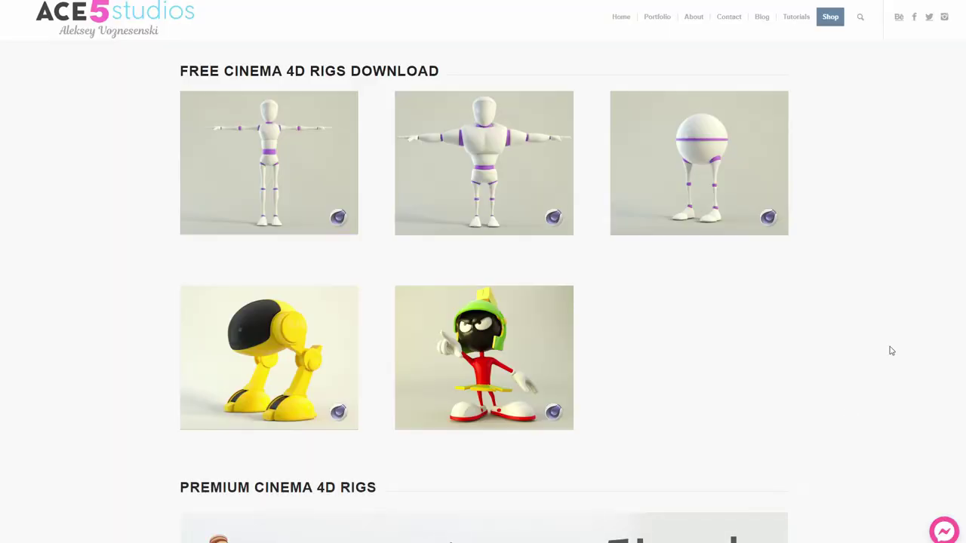
Switch to the web browser and look through the free and premium Cinema 4D rigs on the ACE5studios shop page
{"action": "scroll", "coordinate": [891, 351], "scroll_direction": "down", "scroll_amount": 3}
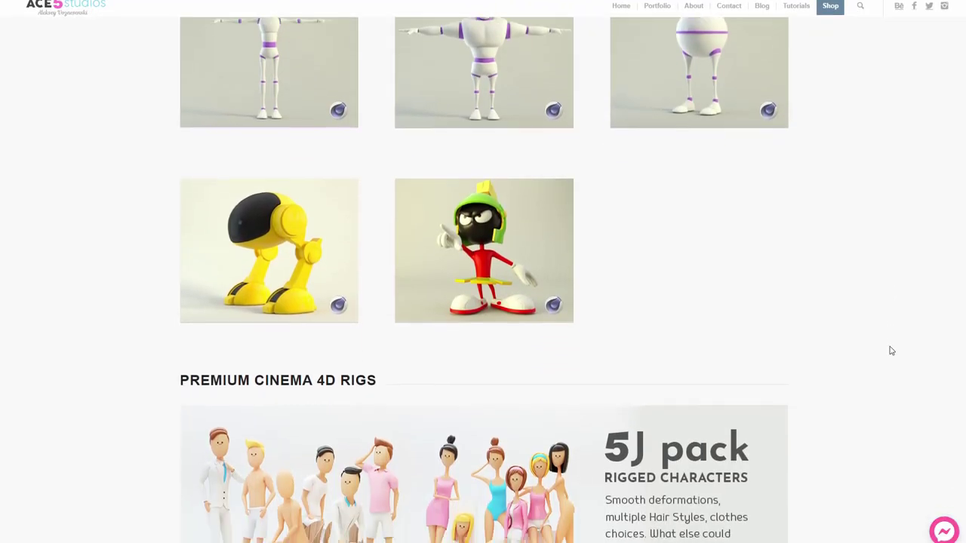
{"action": "scroll", "coordinate": [891, 351], "scroll_direction": "down", "scroll_amount": 5}
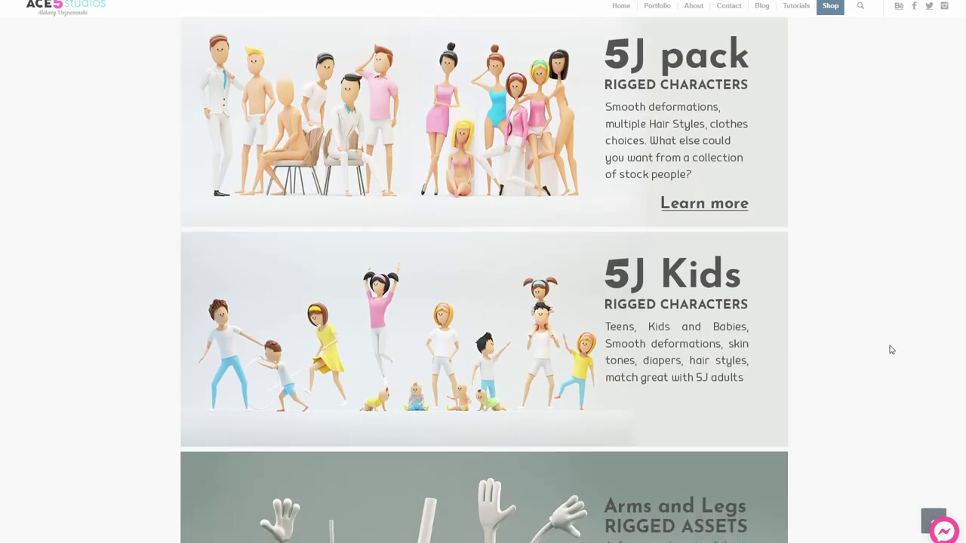
{"action": "scroll", "coordinate": [892, 350], "scroll_direction": "down", "scroll_amount": 6}
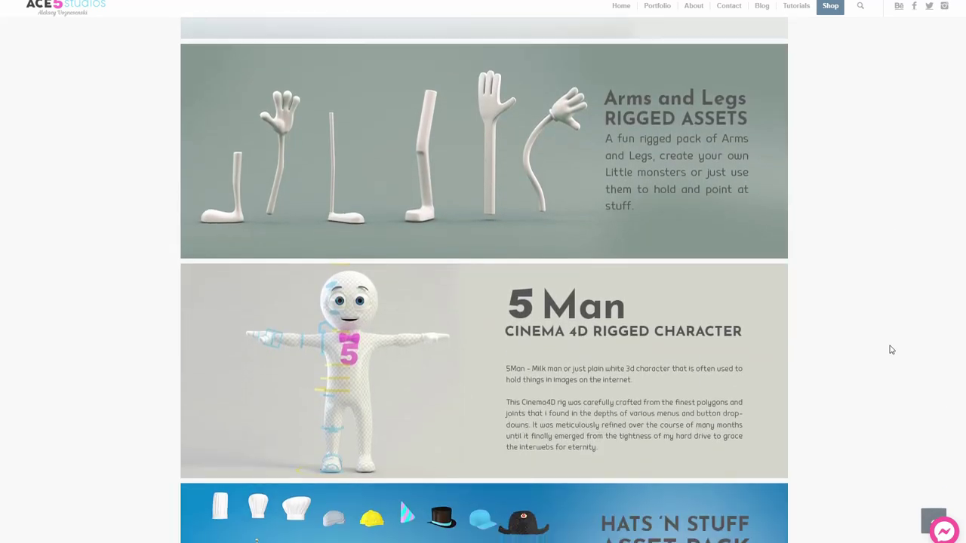